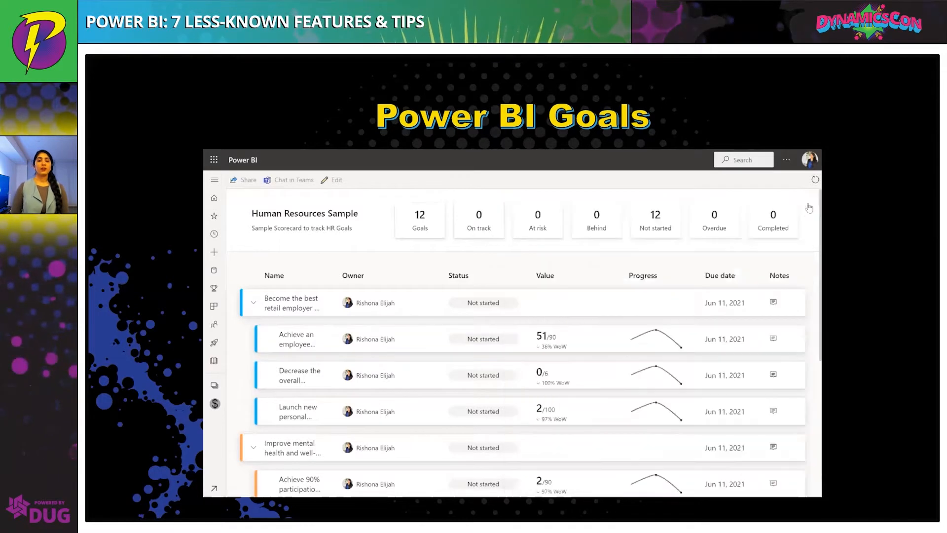
# Examine the Human Resources Sample scorecard's goals and the details of the employee satisfaction goal
pyautogui.scroll(-5, 660, 268)
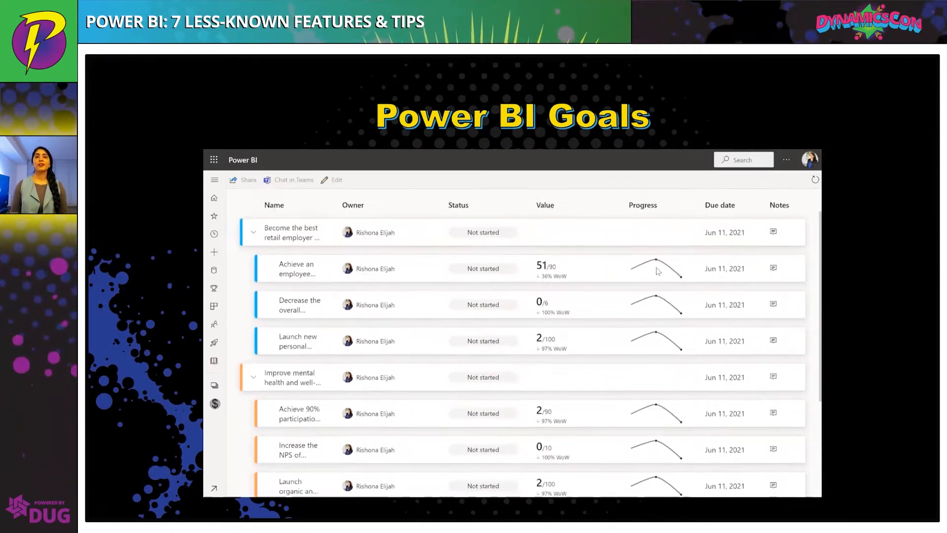
pyautogui.scroll(-1, 656, 274)
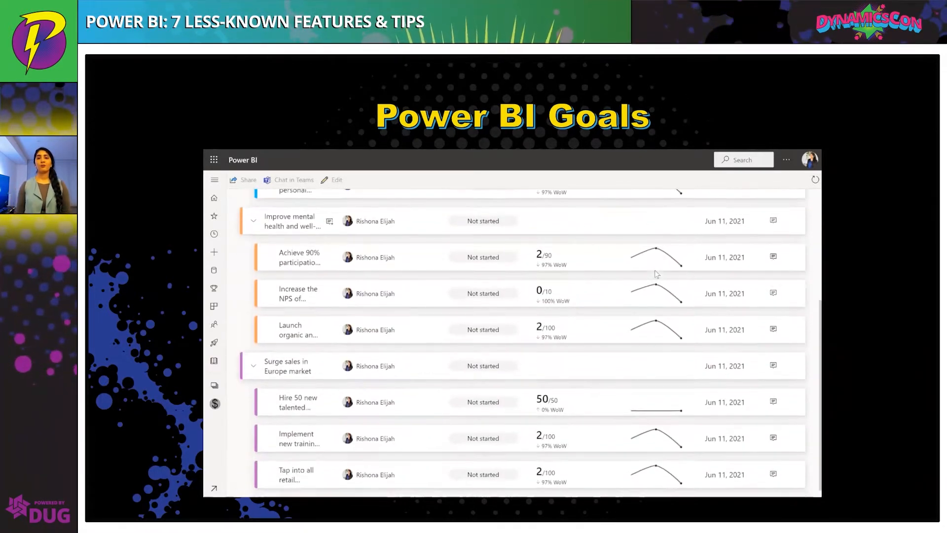
pyautogui.scroll(4, 656, 274)
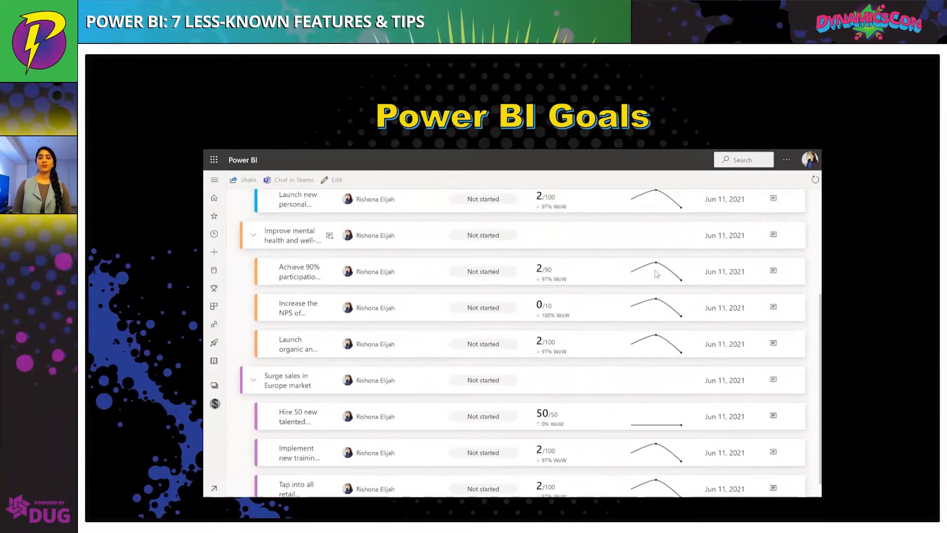
pyautogui.scroll(2, 657, 274)
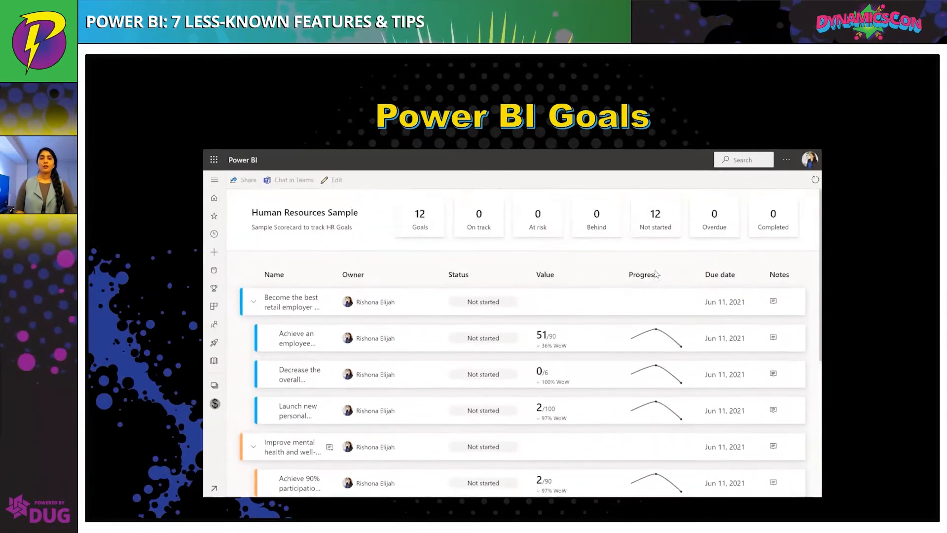
pyautogui.click(296, 345)
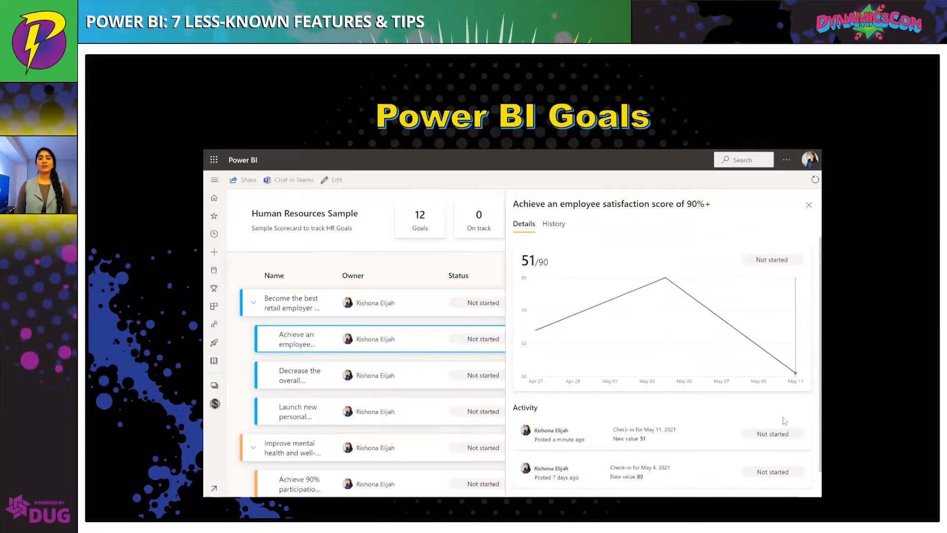
pyautogui.scroll(-1, 780, 429)
pyautogui.scroll(1, 780, 429)
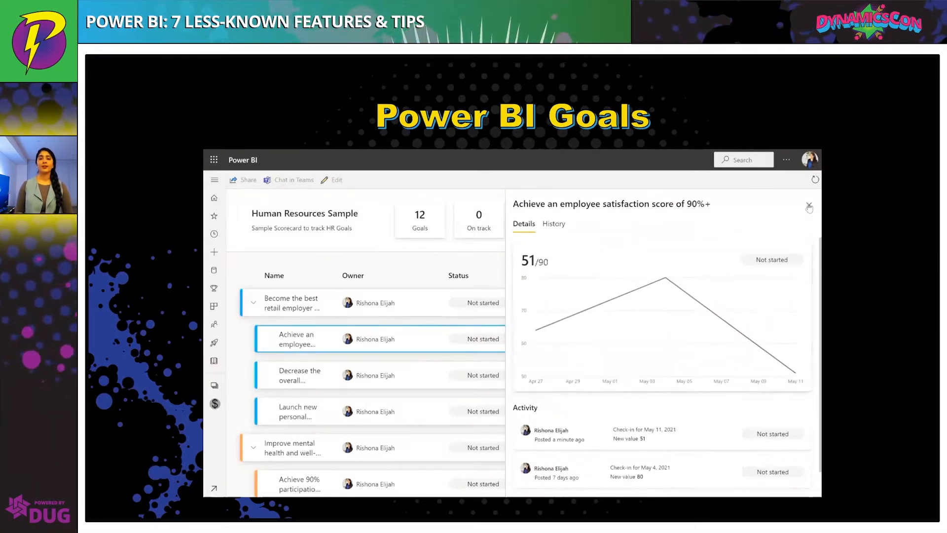
pyautogui.click(809, 205)
# Scroll through the scorecard's goals again and revisit the employee satisfaction goal's details
pyautogui.scroll(-4, 658, 264)
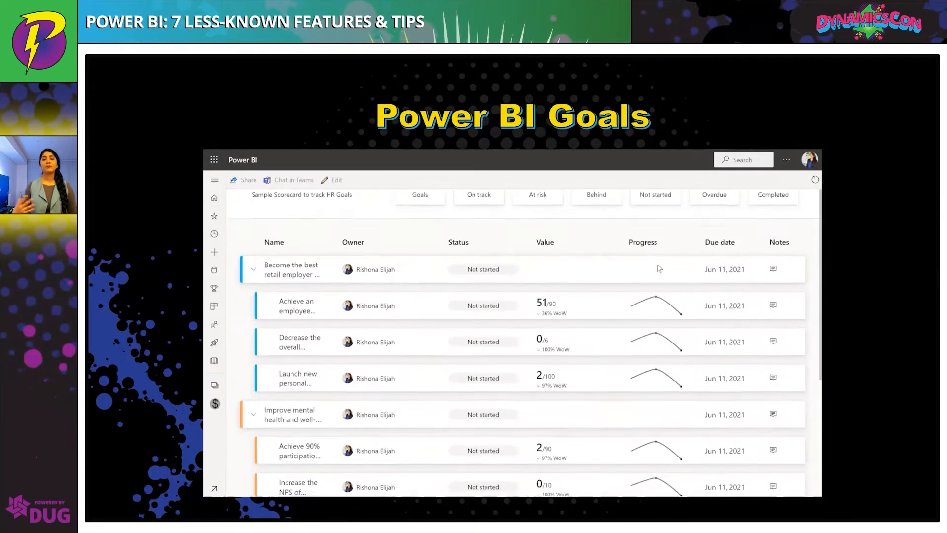
pyautogui.scroll(-1, 656, 272)
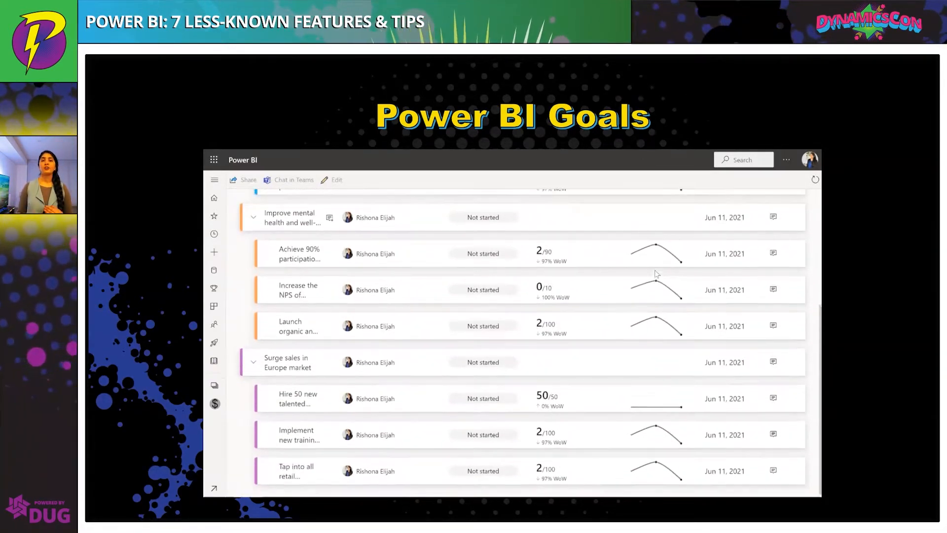
pyautogui.scroll(4, 656, 274)
pyautogui.scroll(1, 656, 274)
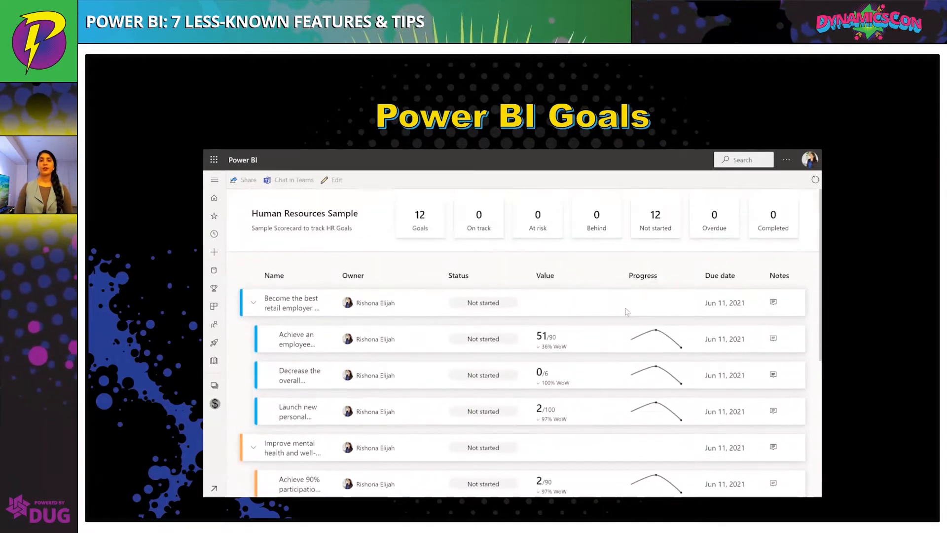
pyautogui.click(296, 345)
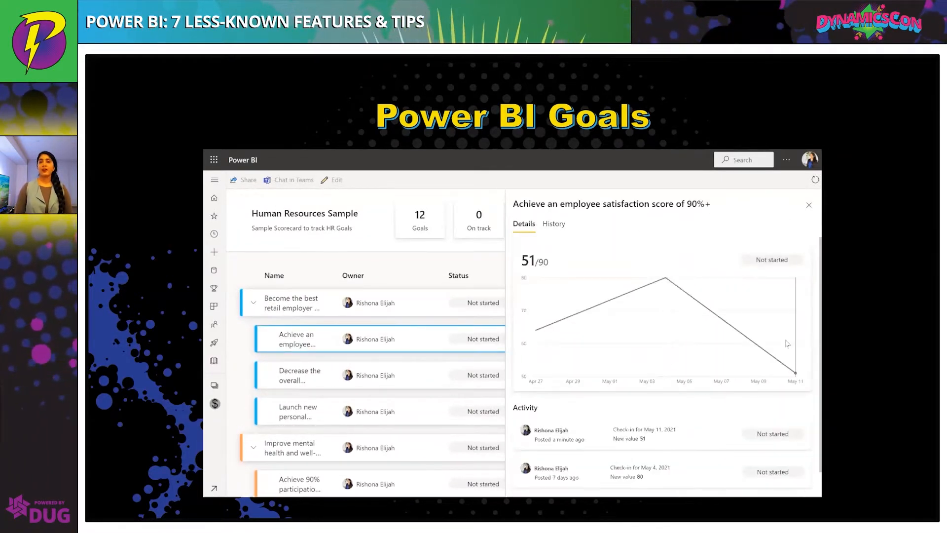
pyautogui.click(808, 204)
pyautogui.scroll(-4, 659, 271)
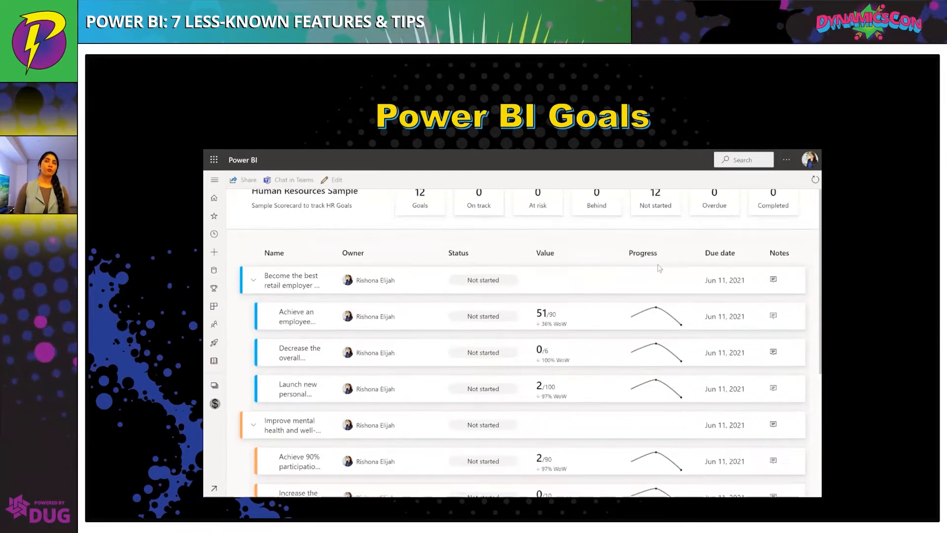
pyautogui.scroll(-1, 656, 274)
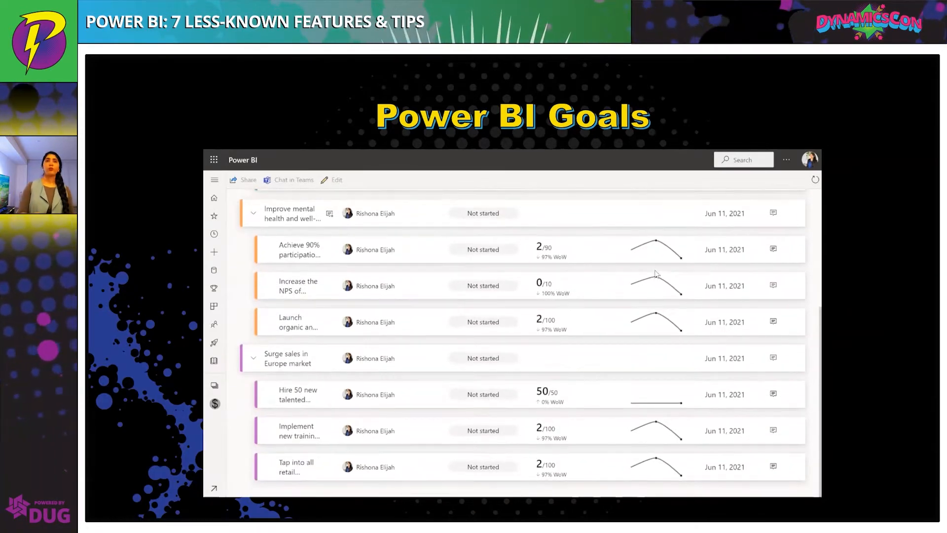
pyautogui.scroll(5, 656, 274)
pyautogui.scroll(2, 657, 274)
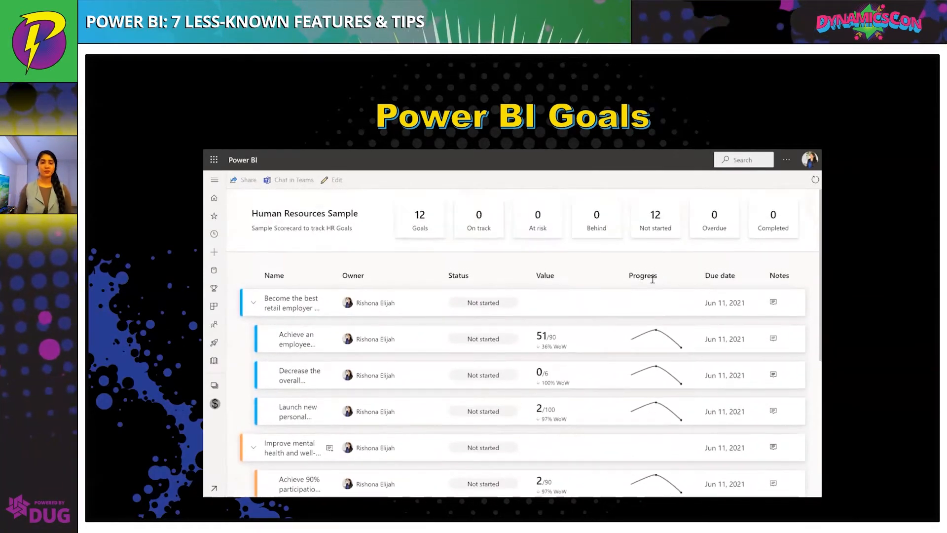
pyautogui.click(296, 344)
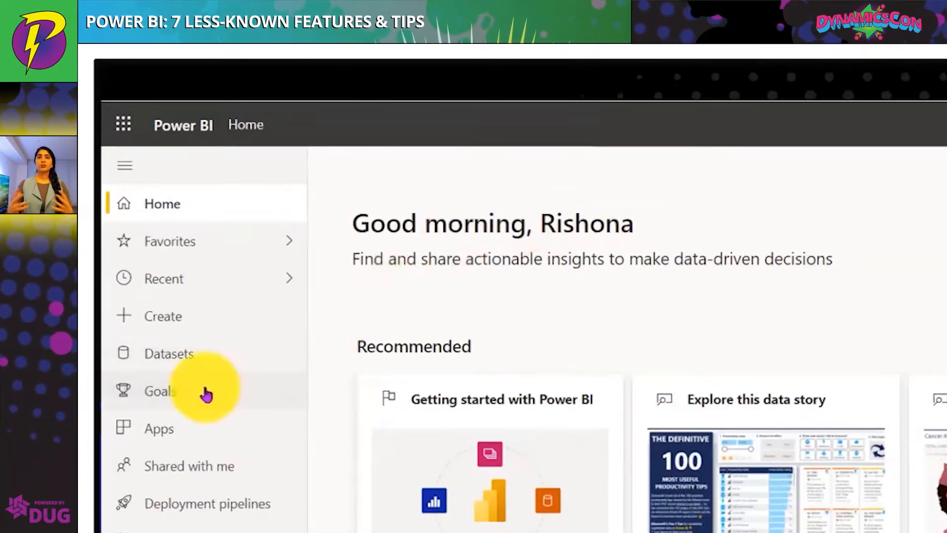
# Create a new scorecard named Sales Performance in the Sales workspace
pyautogui.click(206, 395)
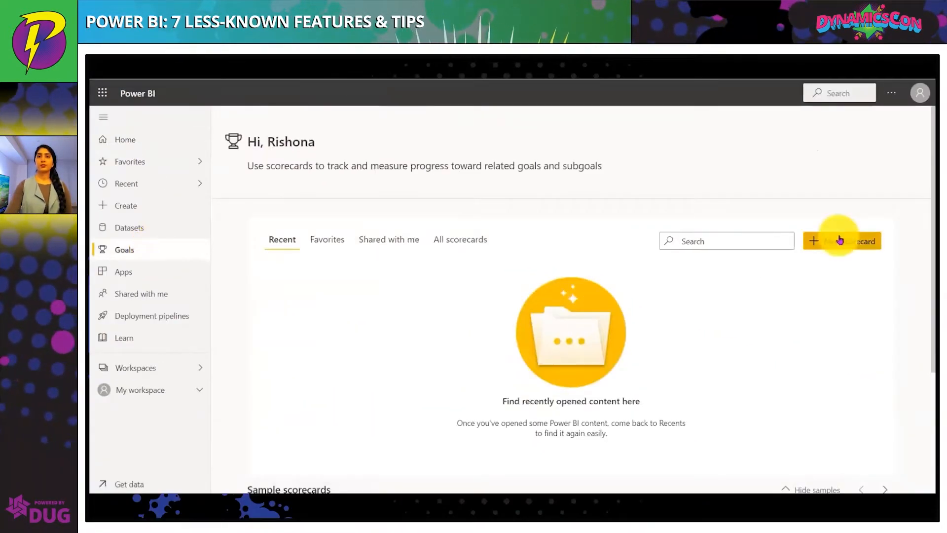
pyautogui.scroll(-3, 729, 317)
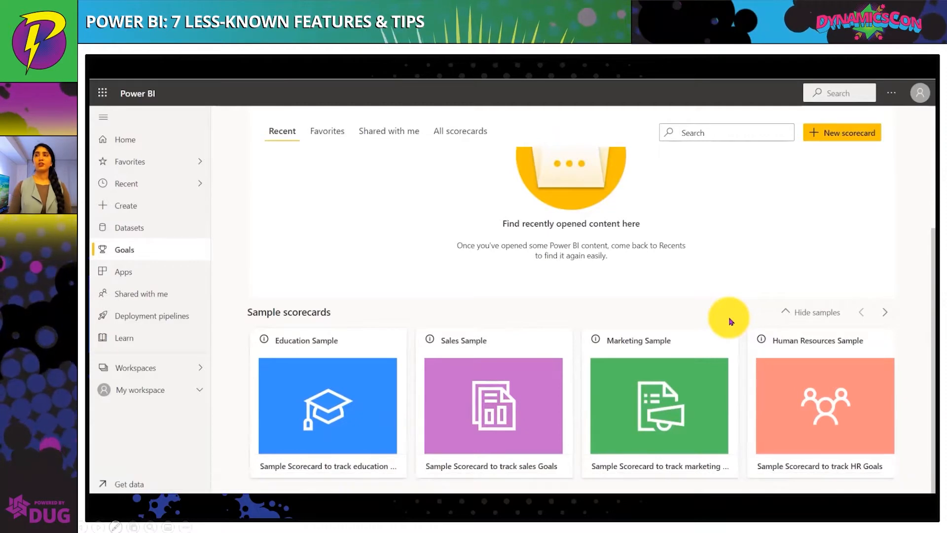
pyautogui.scroll(2, 730, 322)
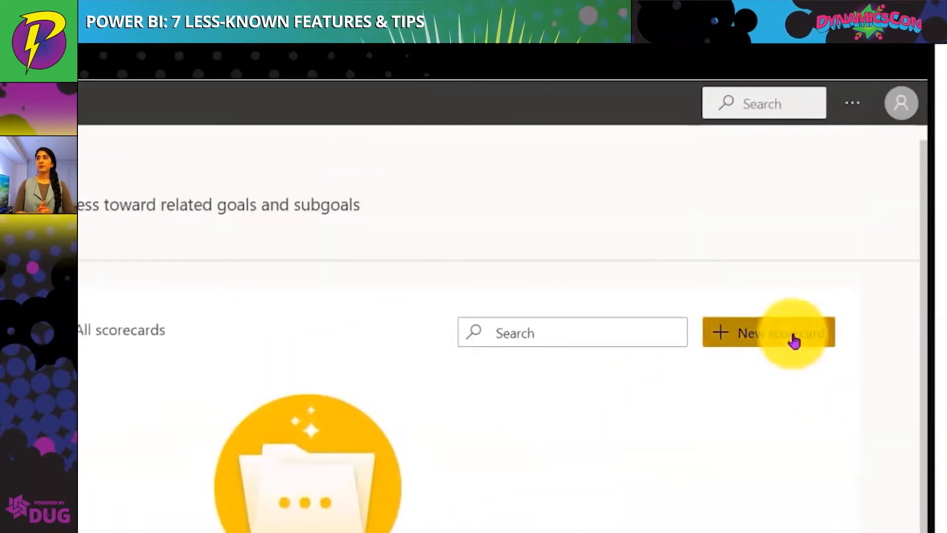
pyautogui.click(856, 232)
pyautogui.click(737, 264)
pyautogui.write('Sales Performance')
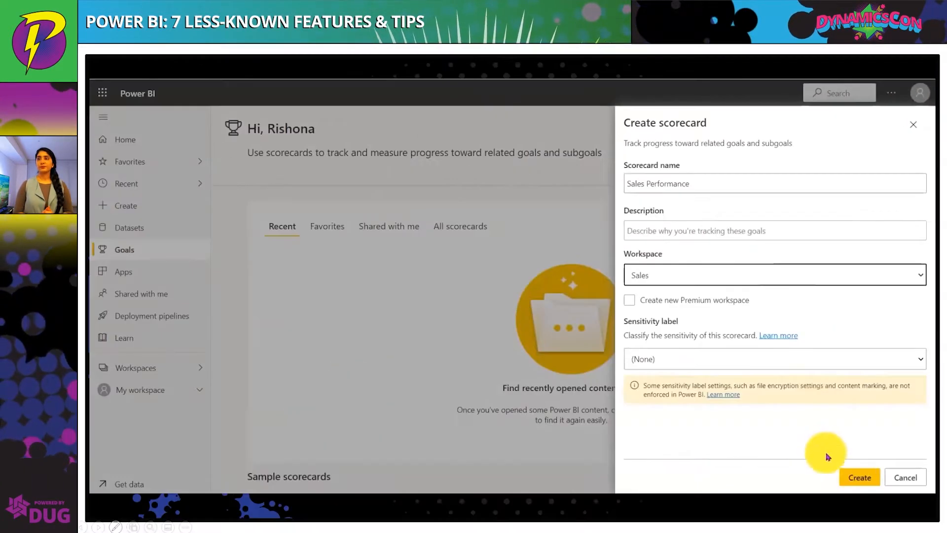
pyautogui.click(858, 476)
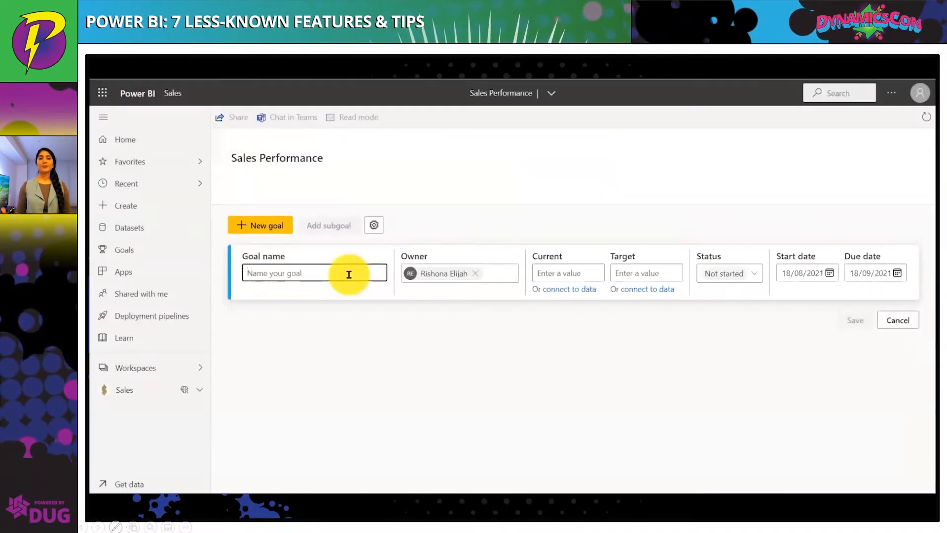
# Name the new goal Sales tracking and assign its owner to a colleague found by searching their name
pyautogui.write('Sales tracking')
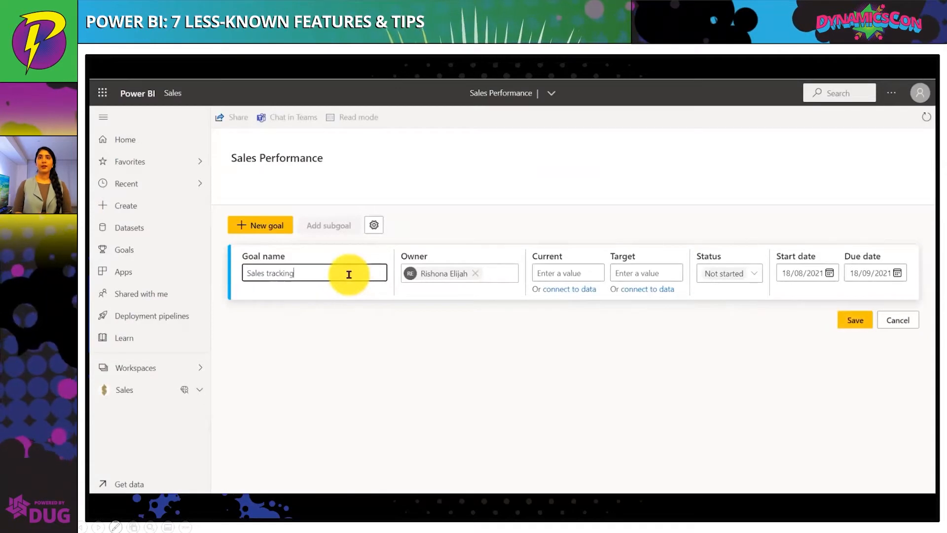
pyautogui.click(475, 274)
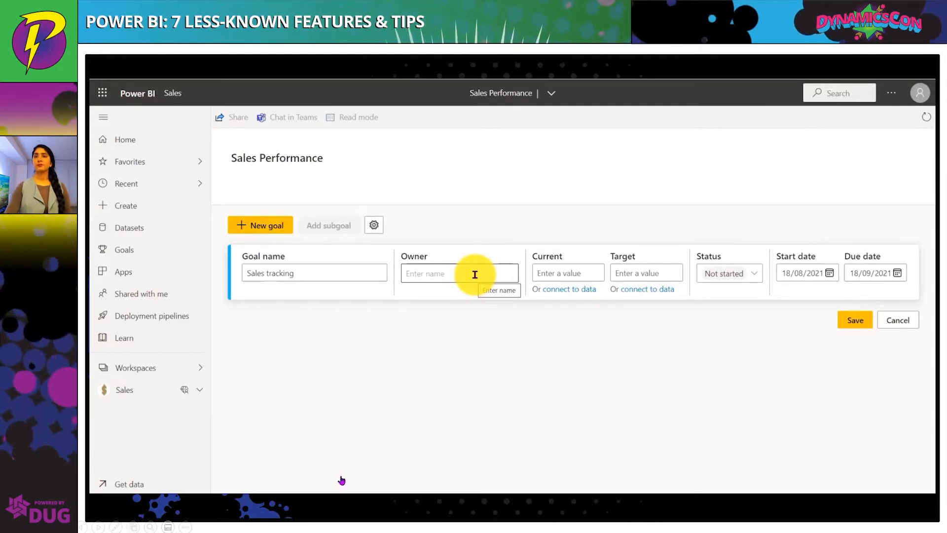
pyautogui.click(474, 274)
pyautogui.write('t')
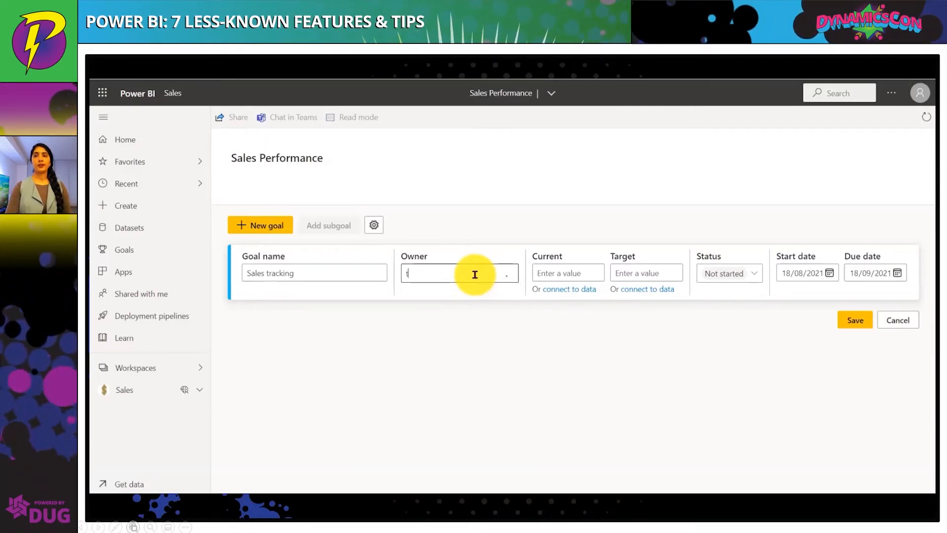
pyautogui.write('al')
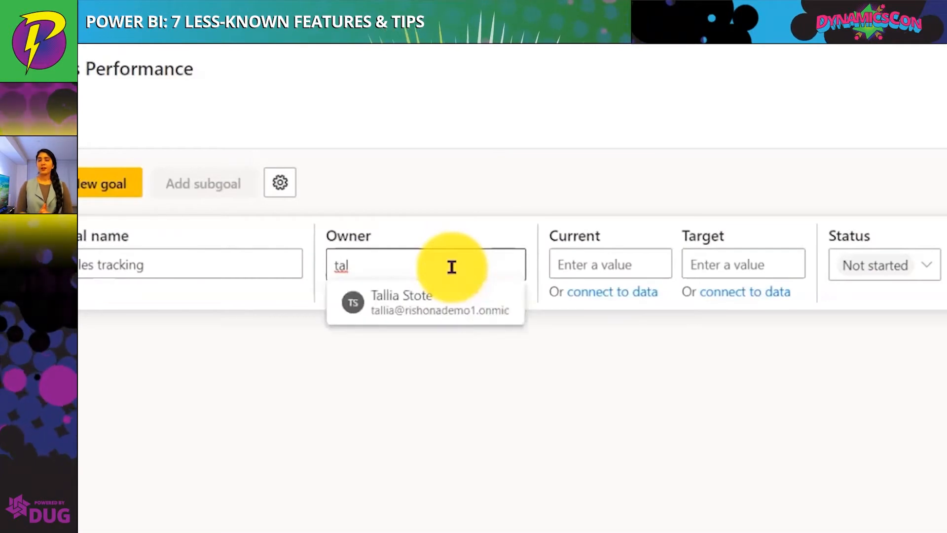
pyautogui.click(450, 304)
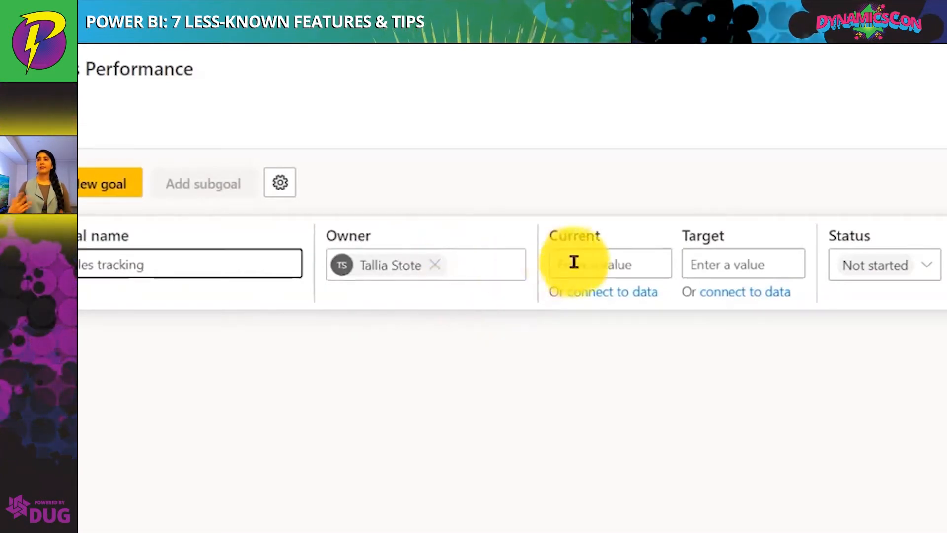
# Connect the goal's current value to the owner's segment of the Furniture Report's Revenue by Sales Representative chart
pyautogui.click(596, 293)
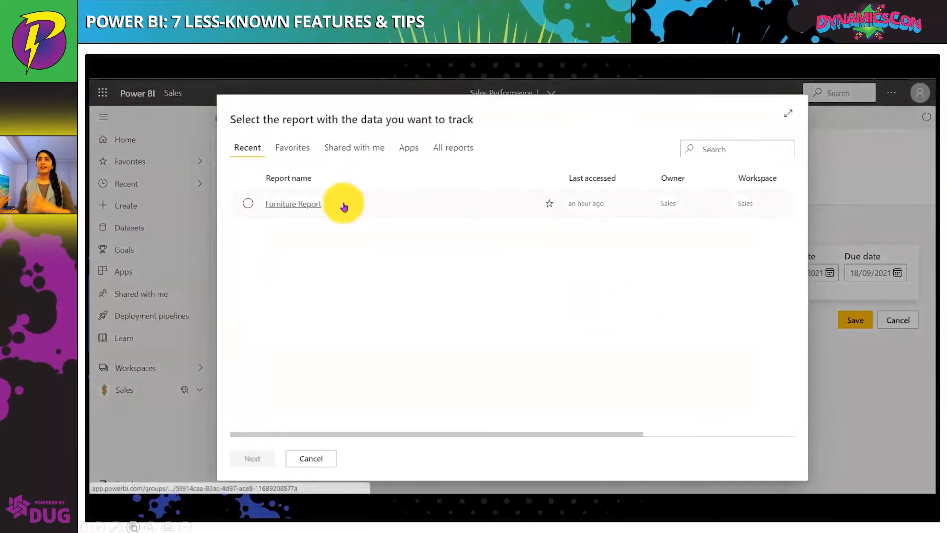
pyautogui.click(344, 206)
pyautogui.click(263, 459)
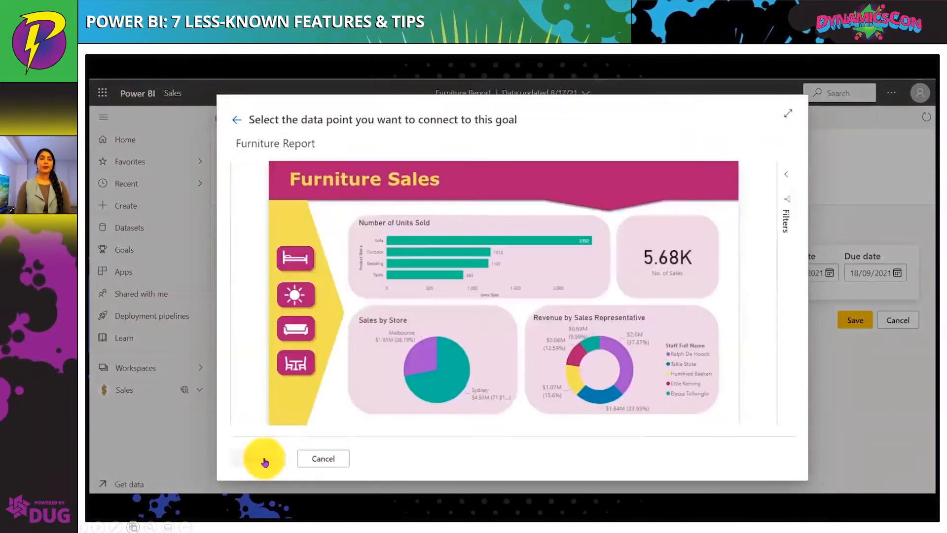
pyautogui.click(609, 400)
pyautogui.click(117, 481)
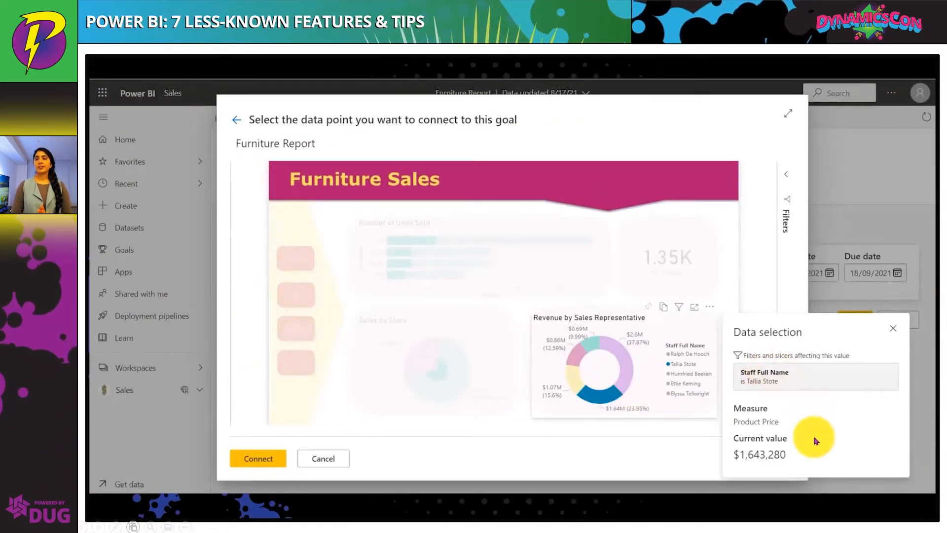
pyautogui.click(262, 459)
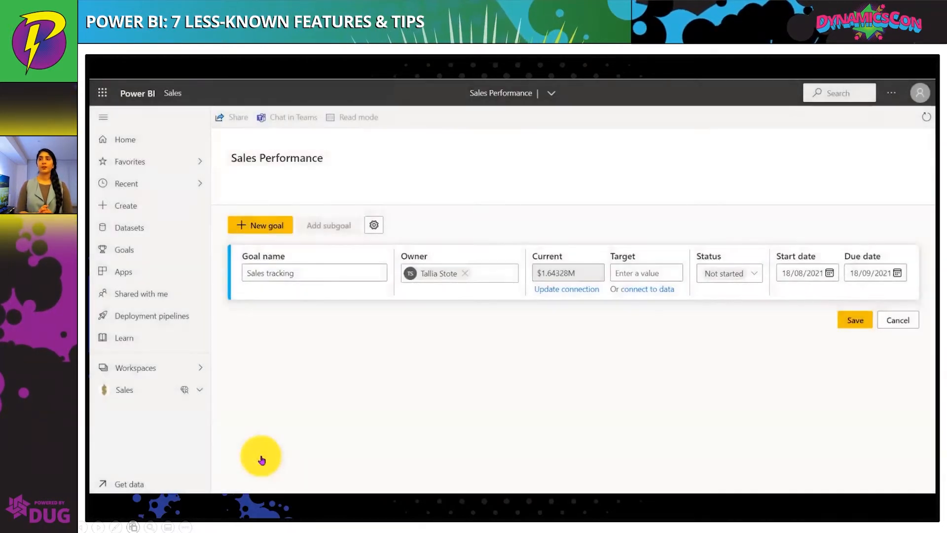
# Set the goal's target to 1.7000 in currency format and save the goal
pyautogui.click(651, 274)
pyautogui.write('1.7000')
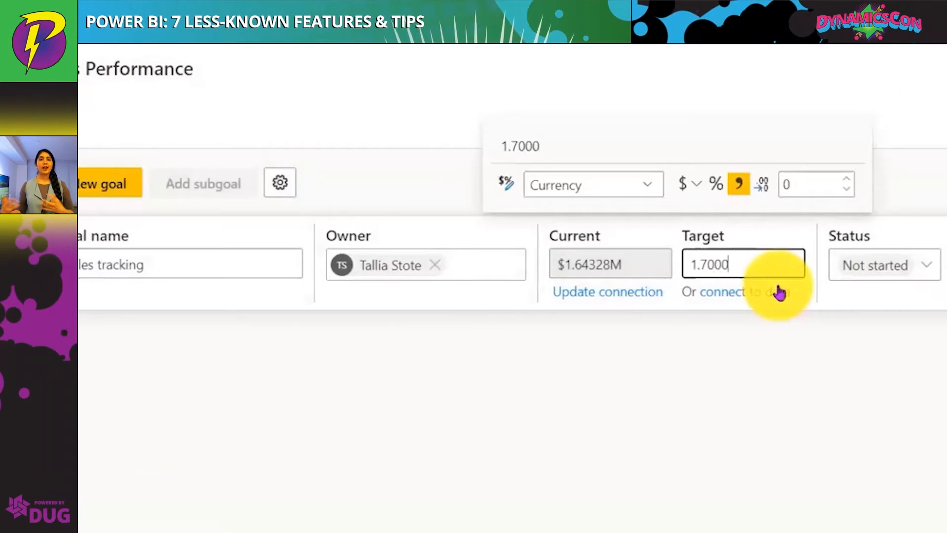
pyautogui.press('Return')
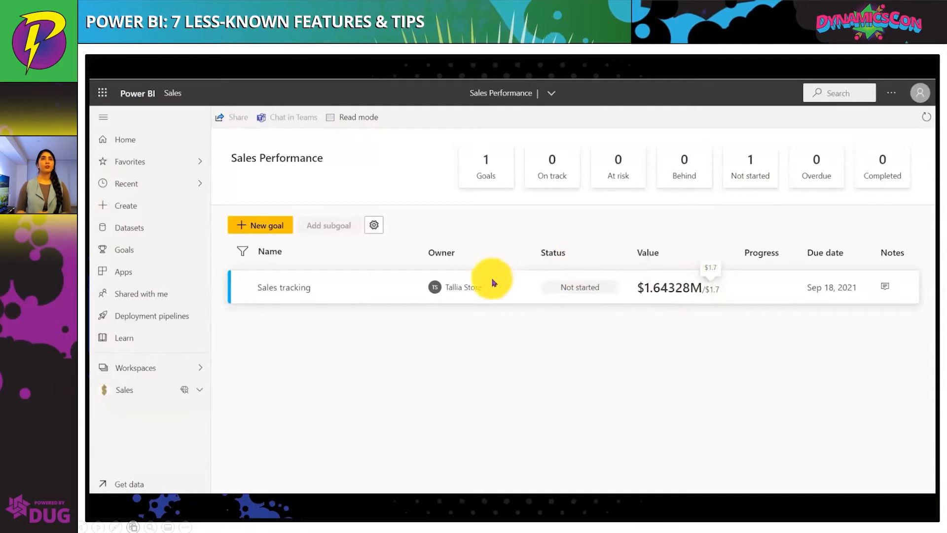
# Edit the Sales tracking goal to set its status to On track and its due date to 18 September 2021
pyautogui.click(391, 285)
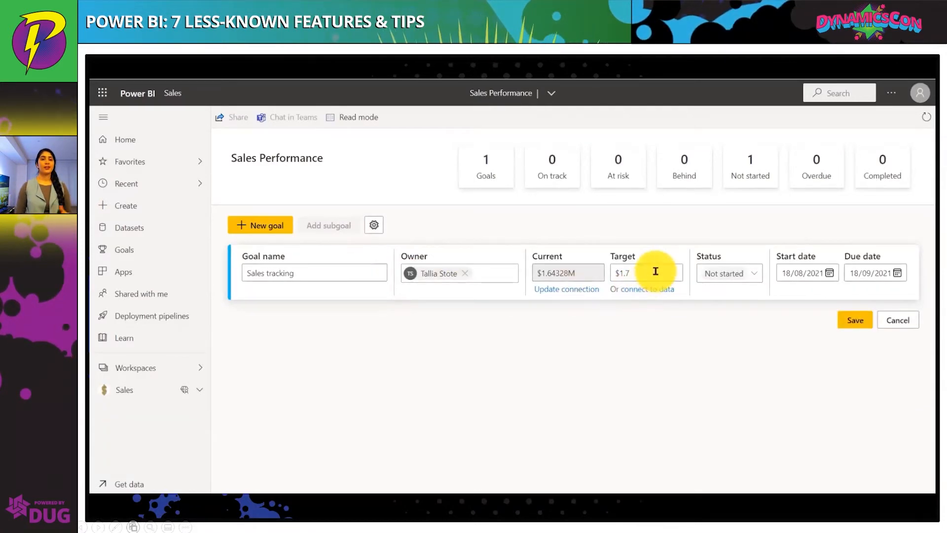
pyautogui.click(728, 275)
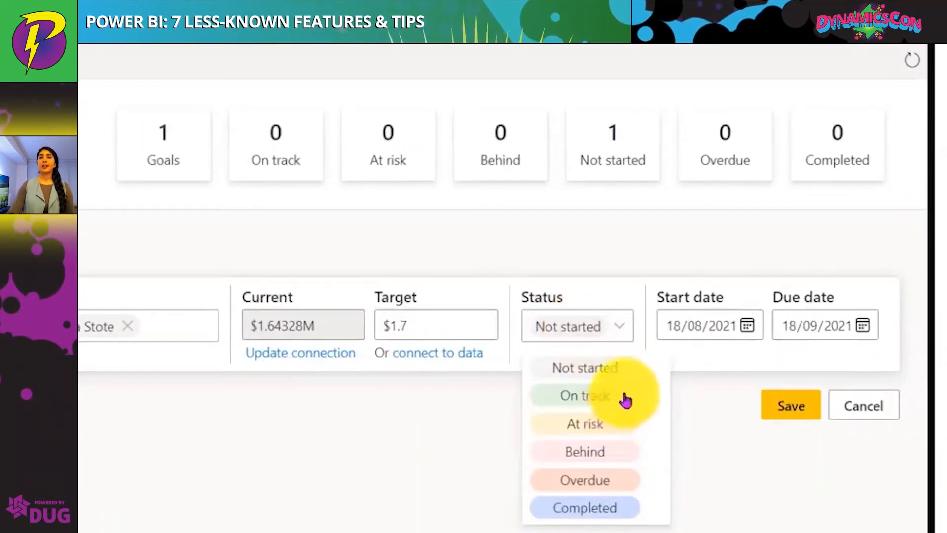
pyautogui.click(626, 401)
pyautogui.click(863, 330)
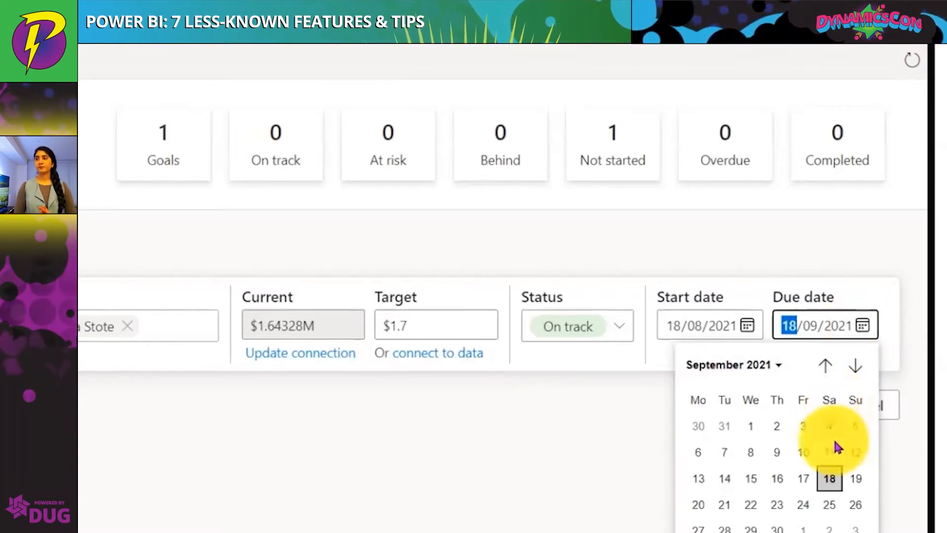
pyautogui.click(839, 473)
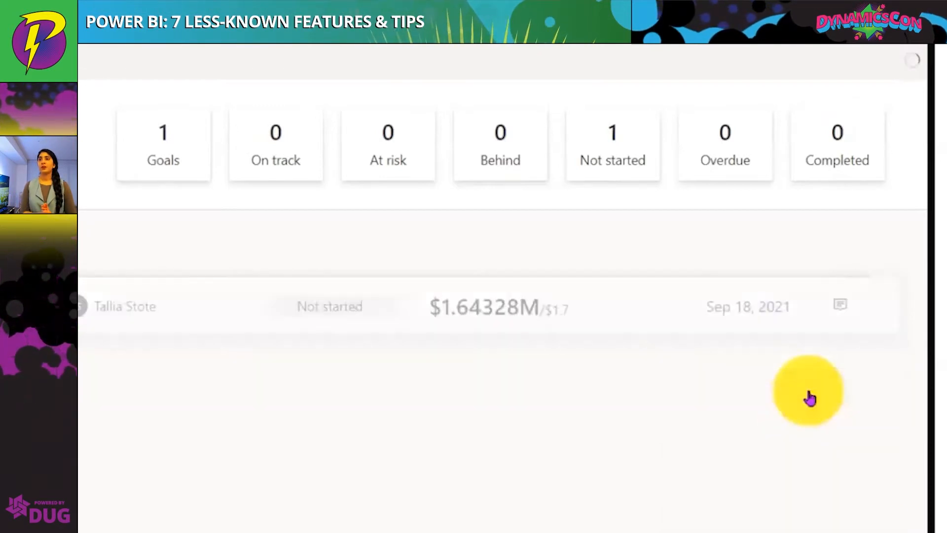
# Add a check-in to the Sales tracking goal with status Behind, save it, and close the goal details pane
pyautogui.click(841, 349)
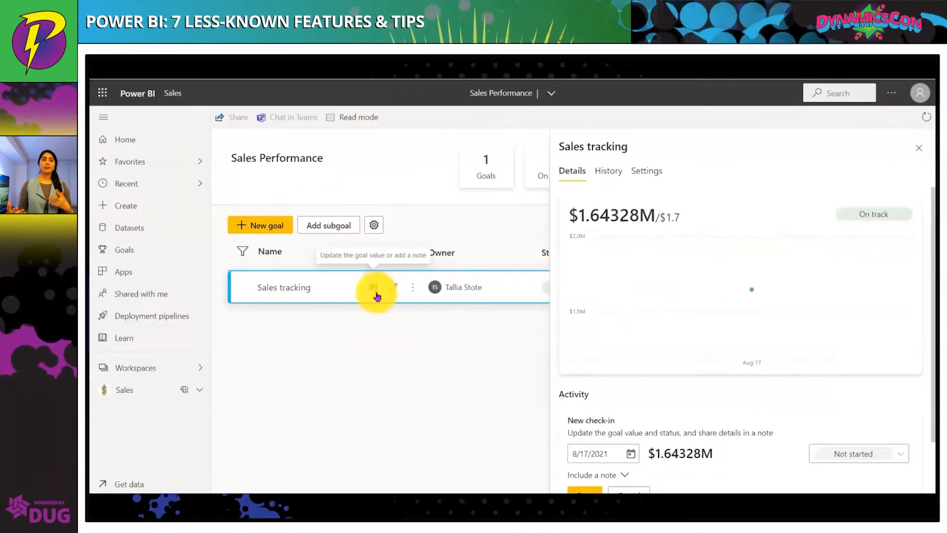
pyautogui.scroll(-2, 657, 434)
pyautogui.click(852, 389)
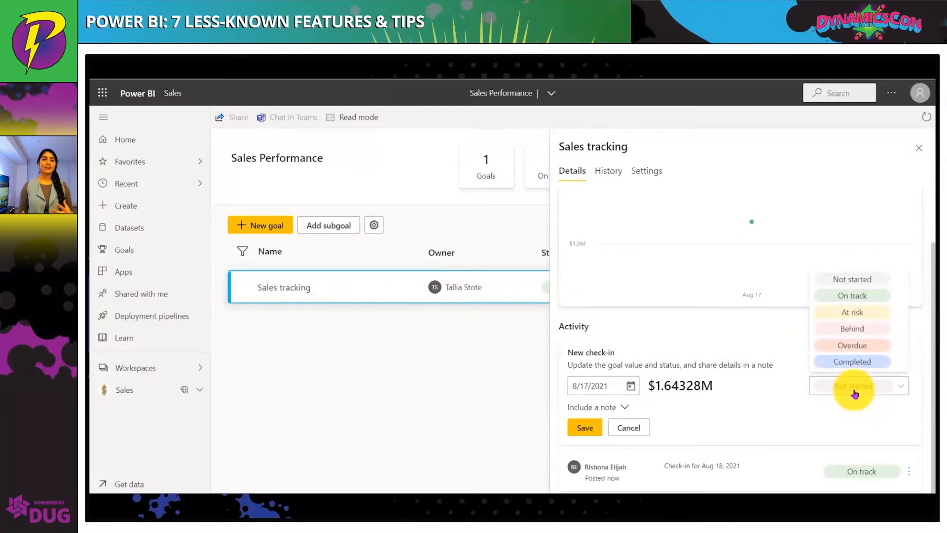
pyautogui.click(868, 331)
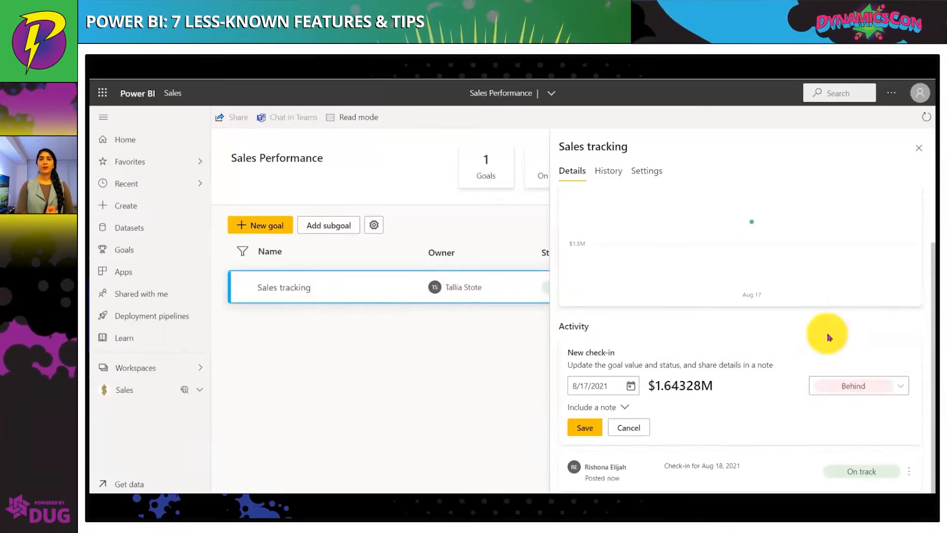
pyautogui.click(339, 448)
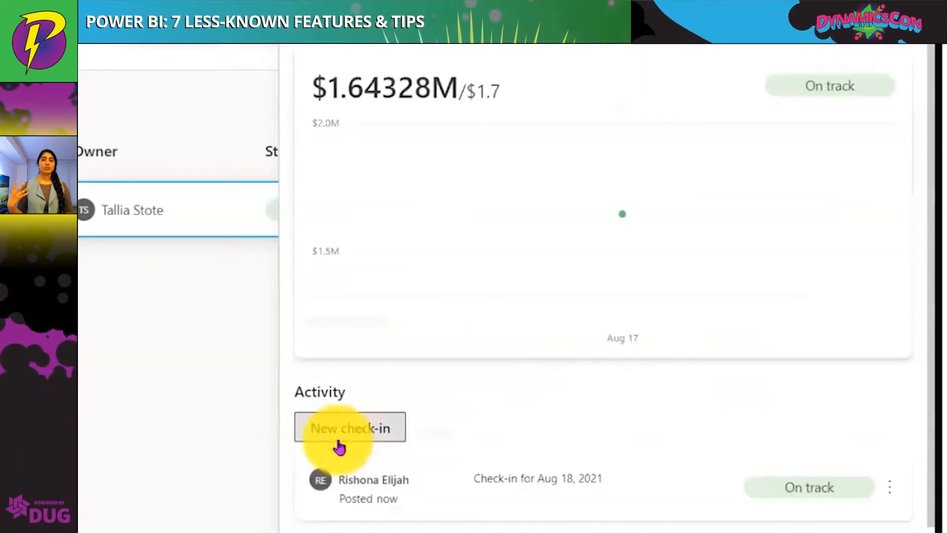
pyautogui.scroll(-1, 539, 384)
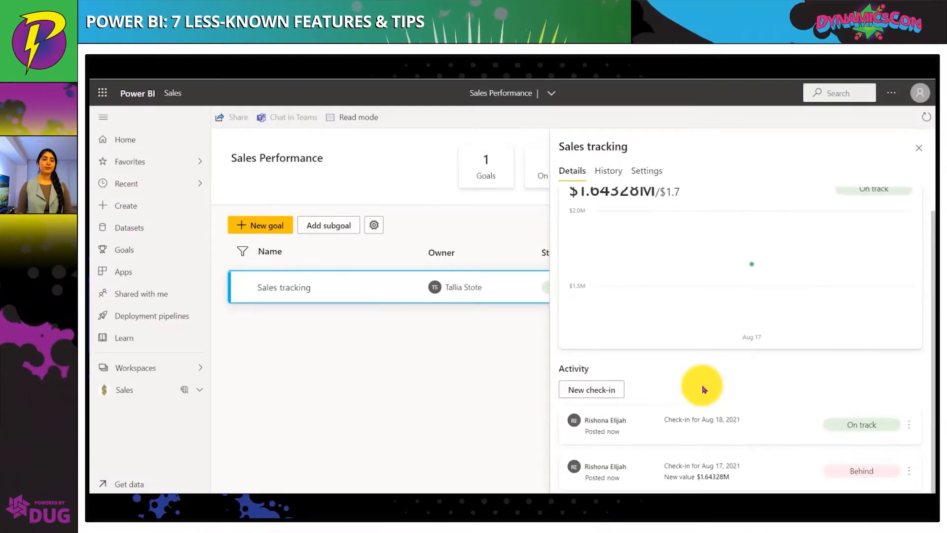
pyautogui.scroll(1, 704, 389)
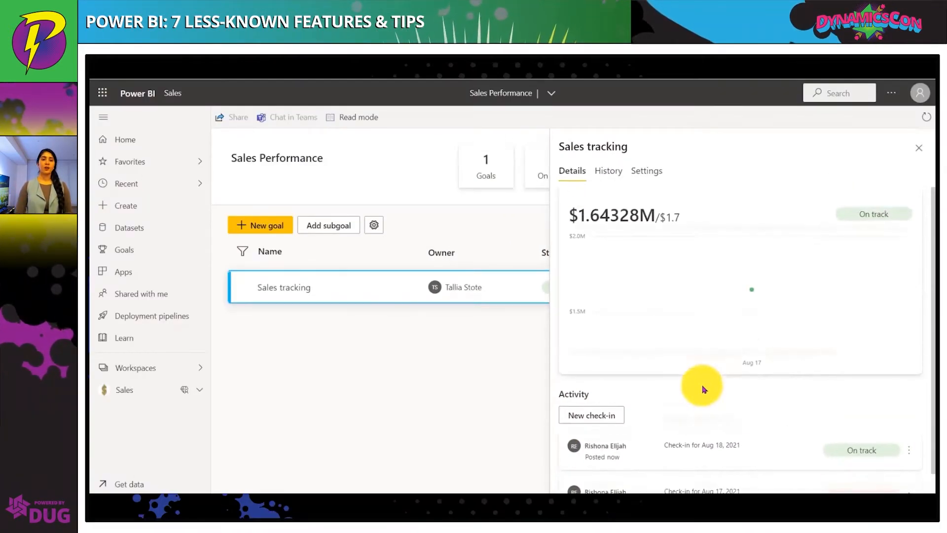
pyautogui.click(917, 154)
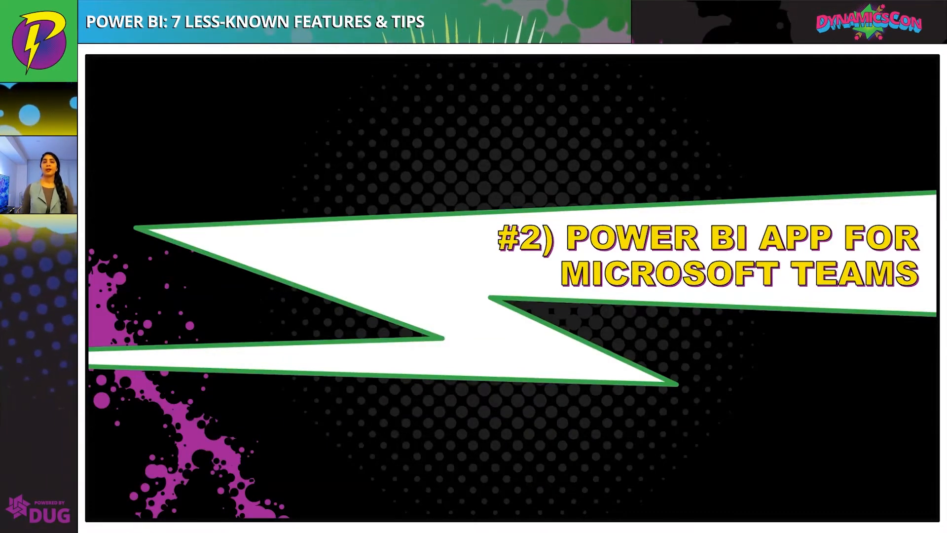
# Cross-filter the Furniture Sales report by the Sydney slice of Sales by Store, then clear the selection
pyautogui.press('Right')
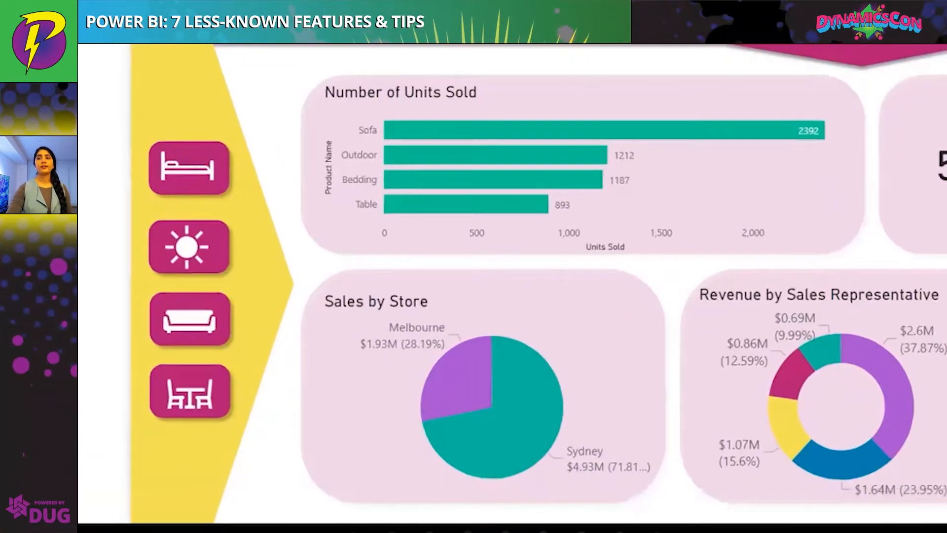
pyautogui.click(555, 418)
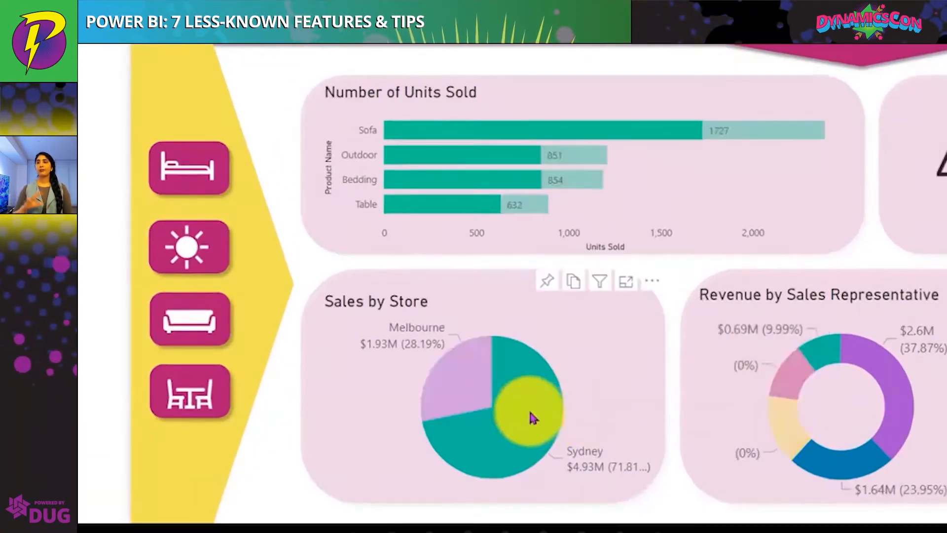
pyautogui.click(530, 418)
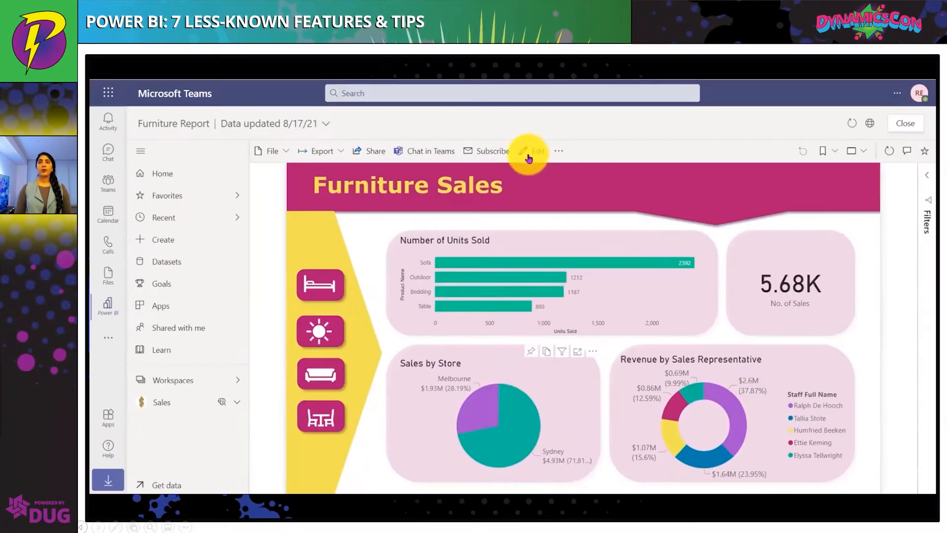
# Switch the report to reading view and filter it by the largest segment of Revenue by Sales Representative
pyautogui.click(527, 155)
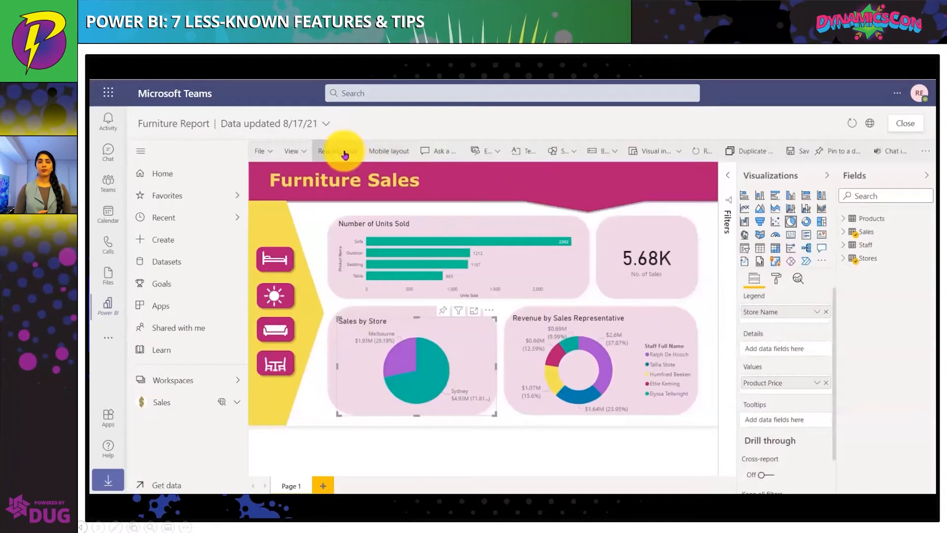
pyautogui.click(345, 155)
pyautogui.click(745, 416)
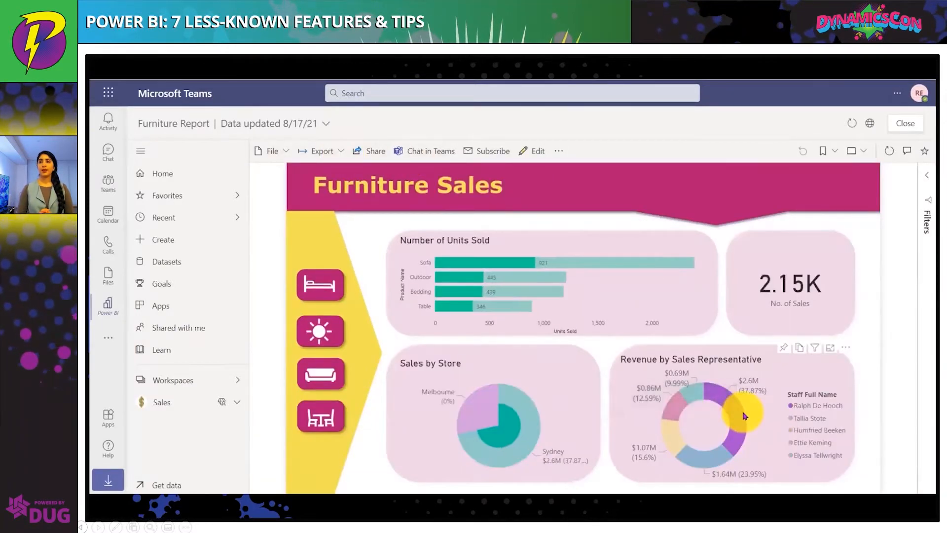
# Share the filtered report to the Sales > General channel with a message saying the top representative is doing great
pyautogui.click(438, 157)
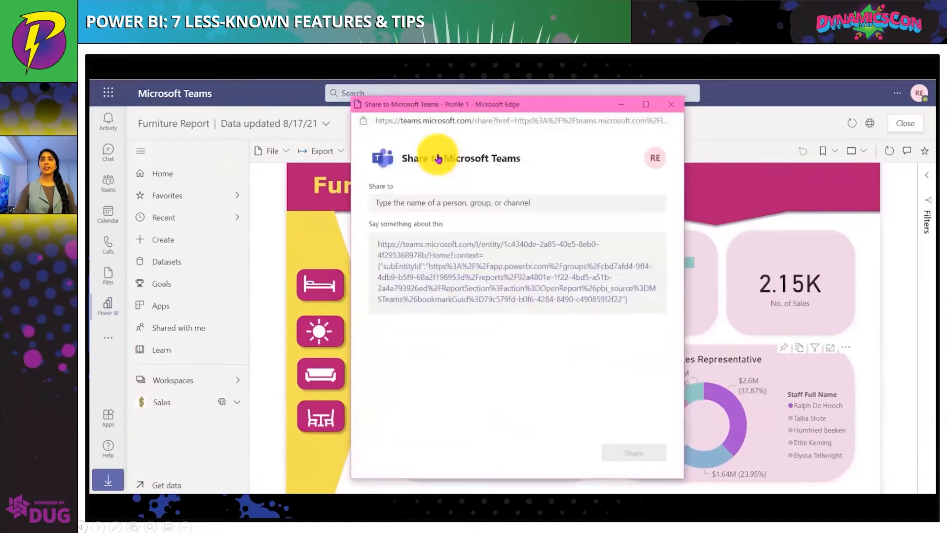
pyautogui.click(450, 201)
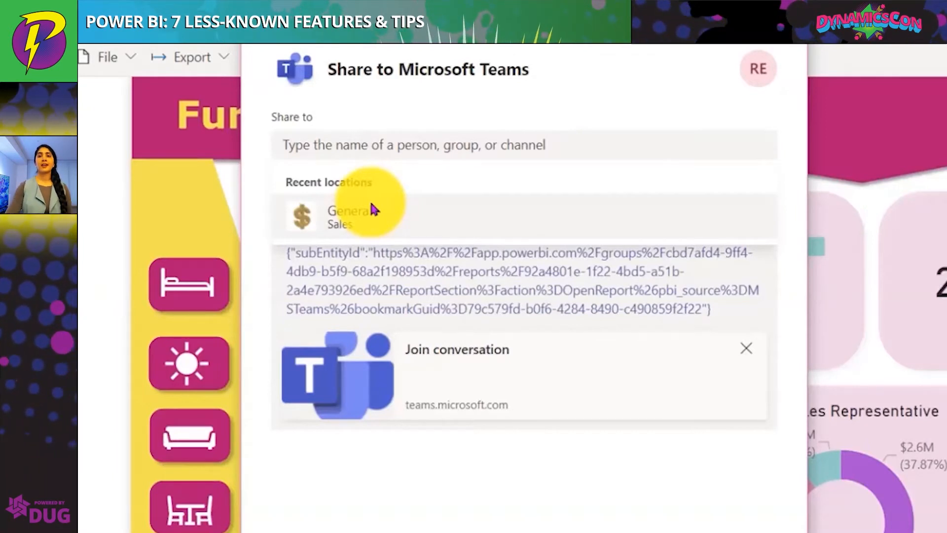
pyautogui.click(373, 210)
pyautogui.click(303, 208)
pyautogui.write('Looks l')
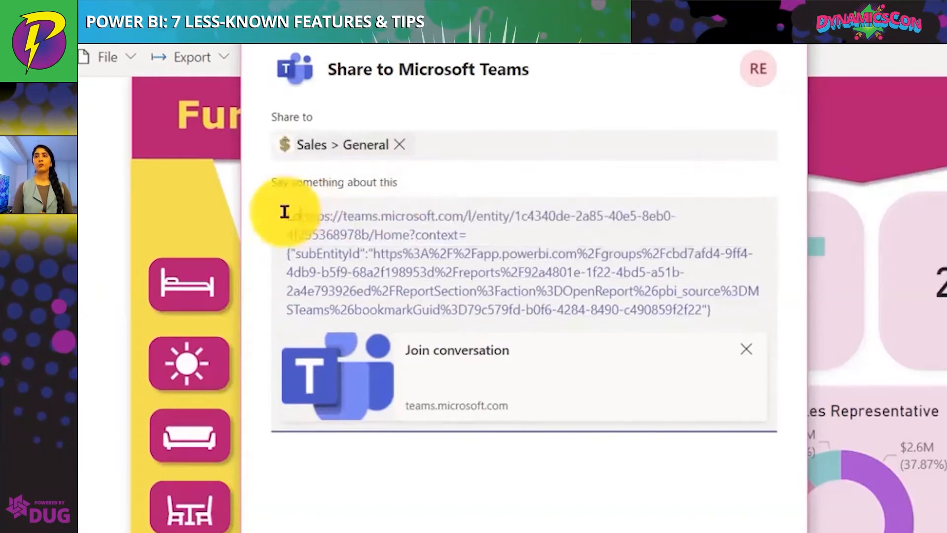
pyautogui.write('ike Ralp')
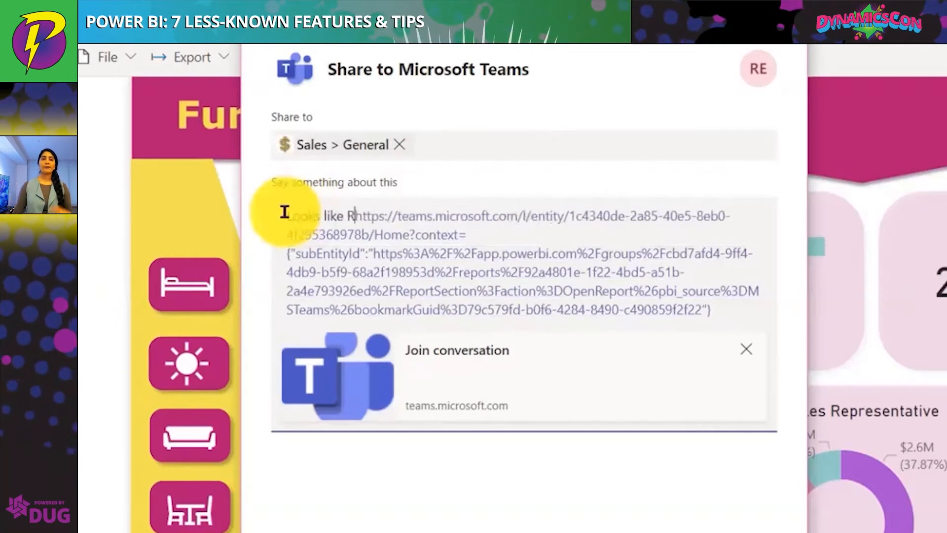
pyautogui.write('h is do')
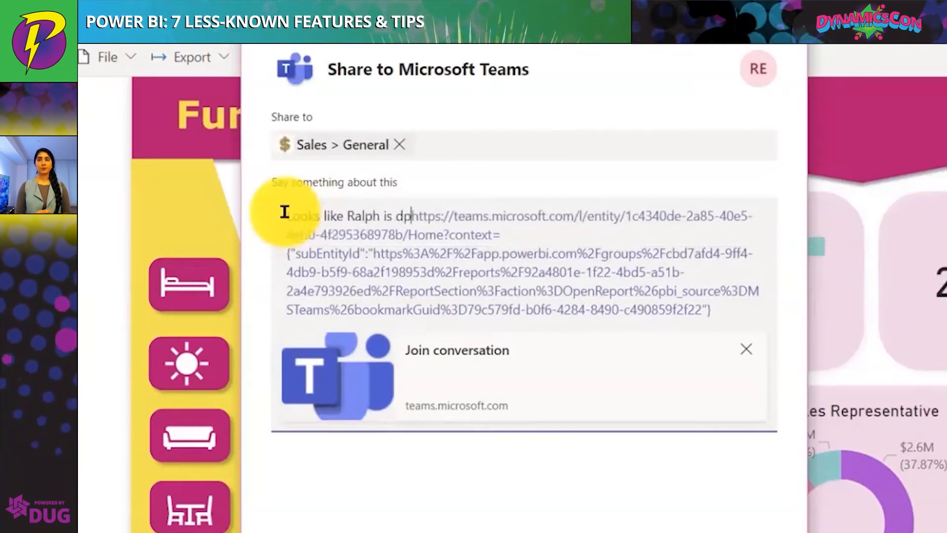
pyautogui.write('ing great')
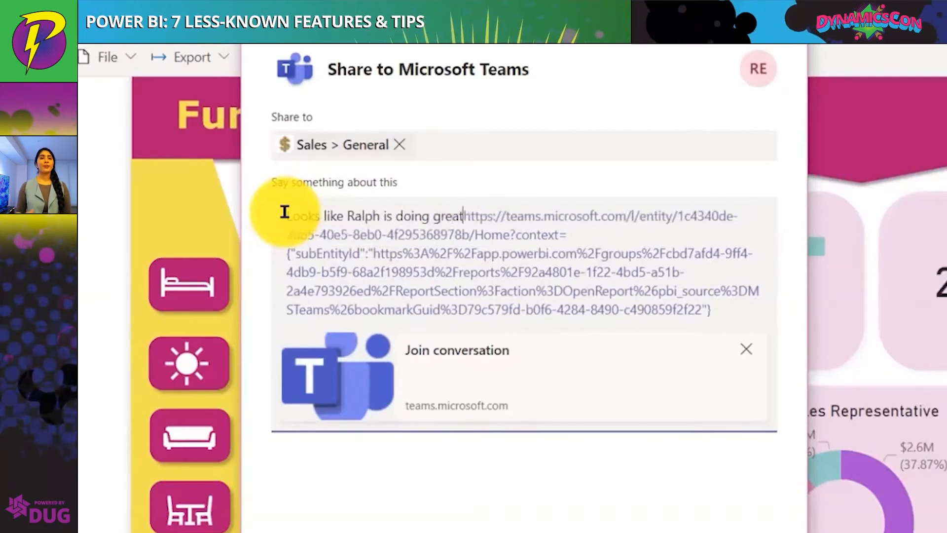
pyautogui.click(634, 456)
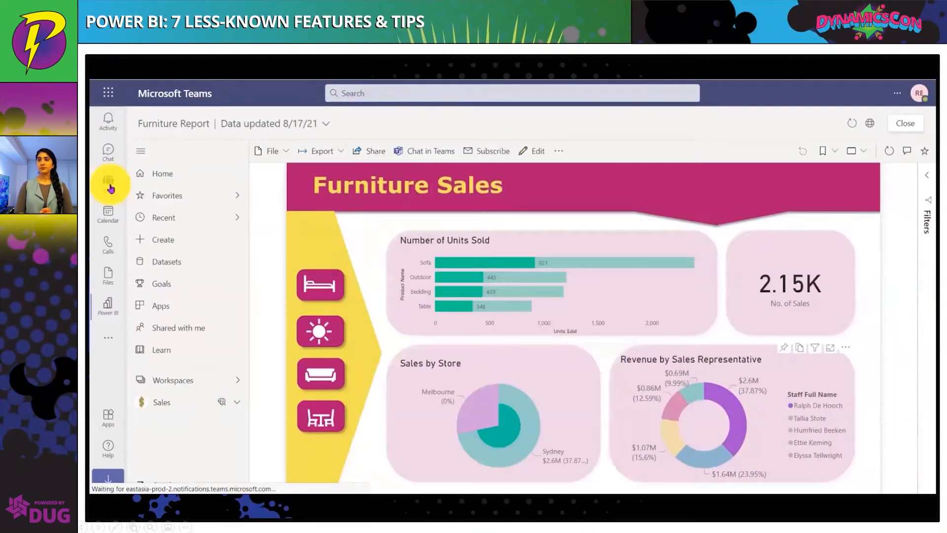
# Open the shared report from its post in the Sales General channel and show the Power BI navigation pane
pyautogui.click(109, 185)
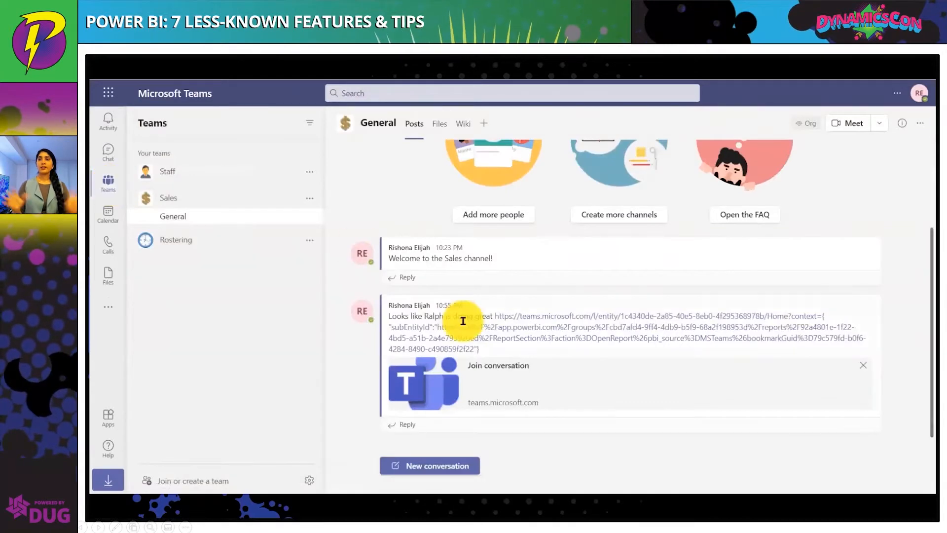
pyautogui.click(479, 339)
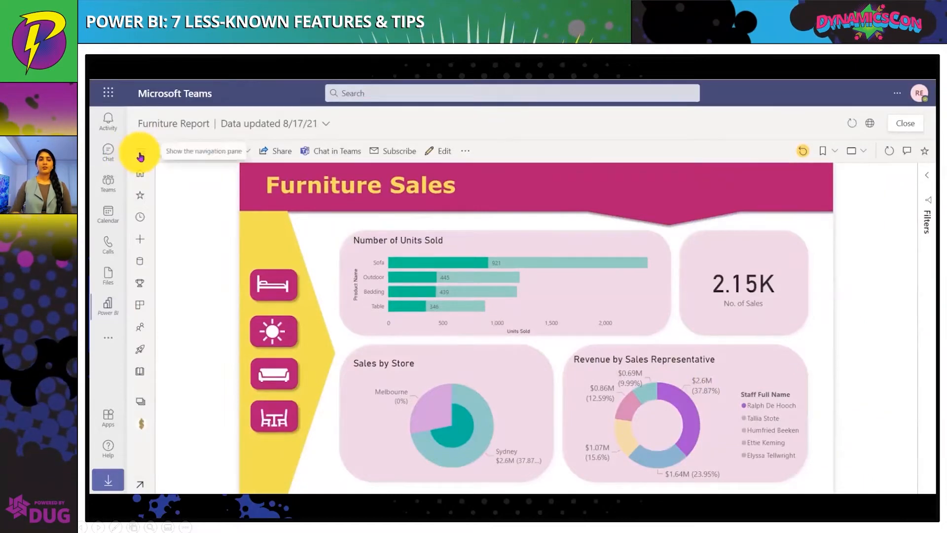
pyautogui.click(140, 155)
pyautogui.scroll(-5, 441, 248)
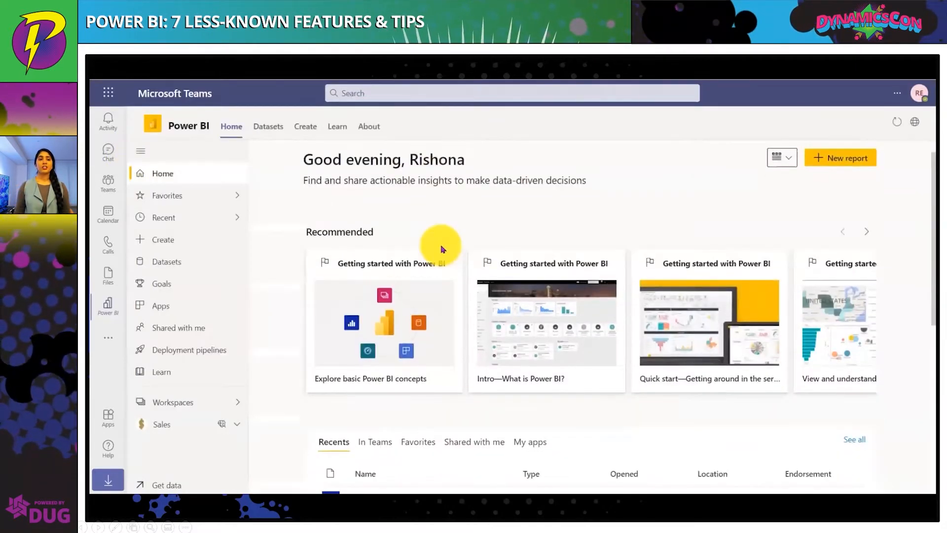
pyautogui.scroll(5, 439, 247)
pyautogui.click(451, 97)
pyautogui.write('@power')
pyautogui.press('Return')
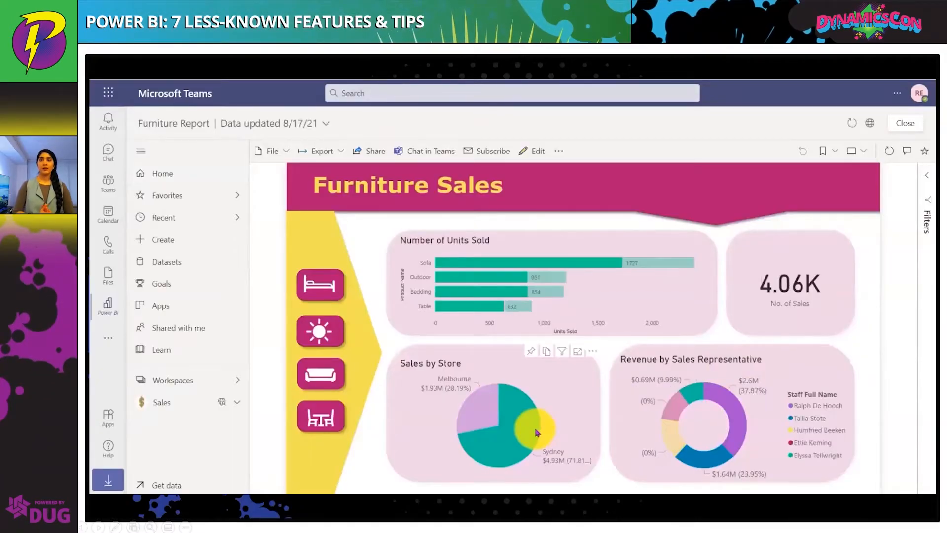
pyautogui.click(518, 432)
pyautogui.press('Right')
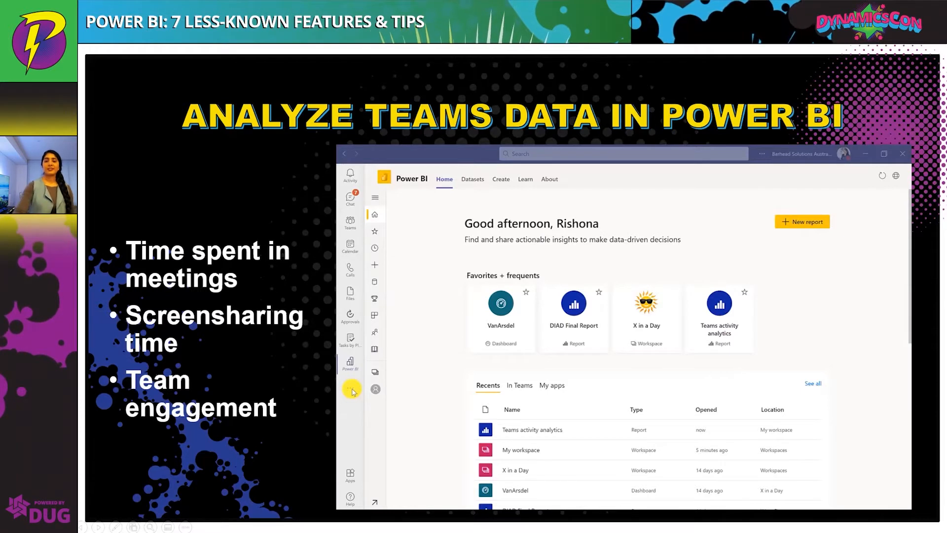
pyautogui.click(351, 389)
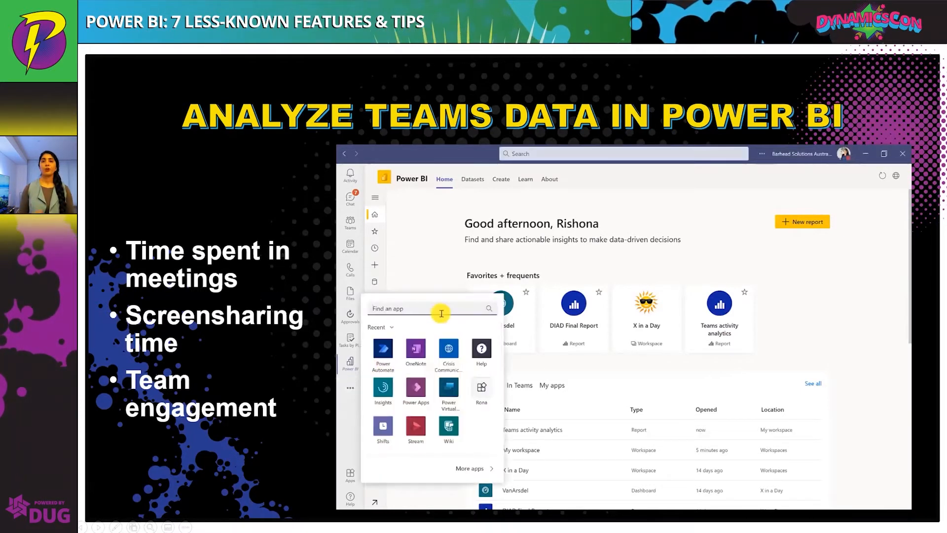
pyautogui.write('power')
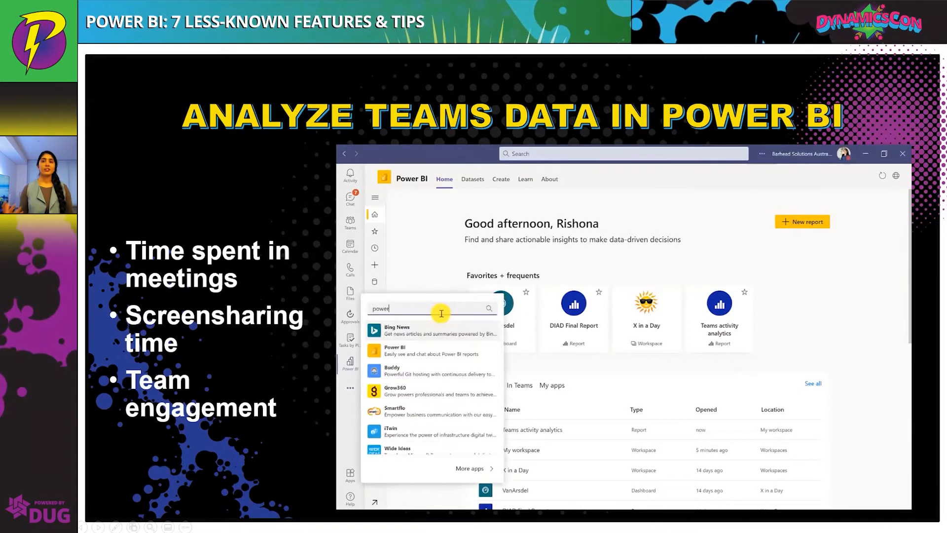
pyautogui.click(432, 353)
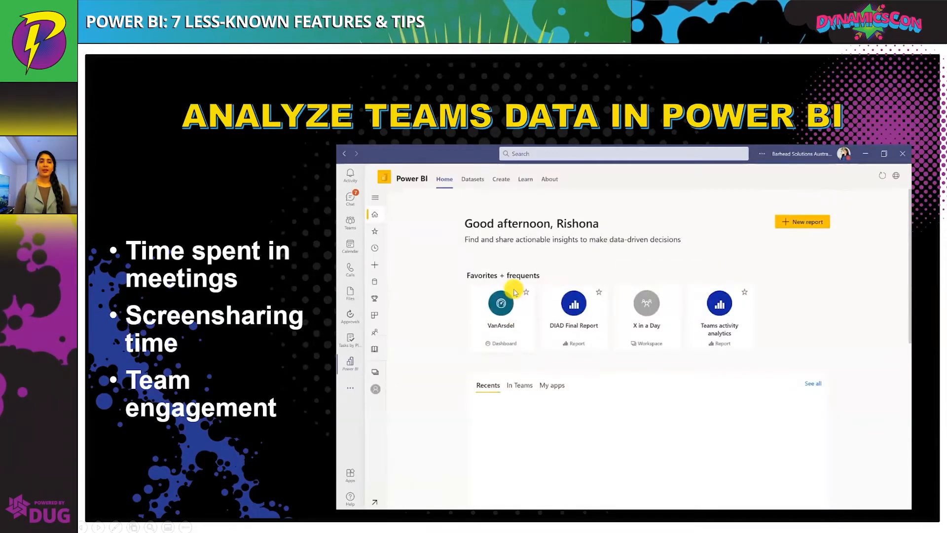
pyautogui.click(505, 182)
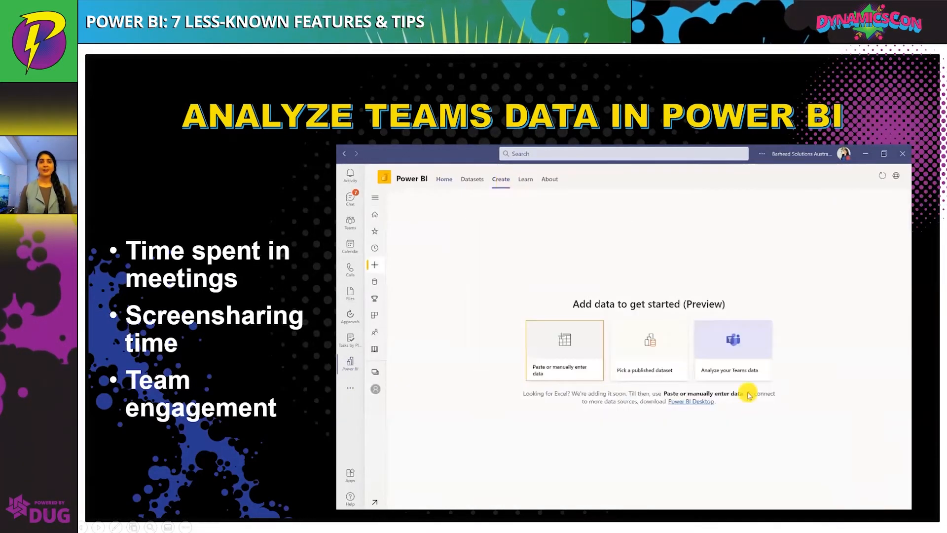
pyautogui.click(731, 369)
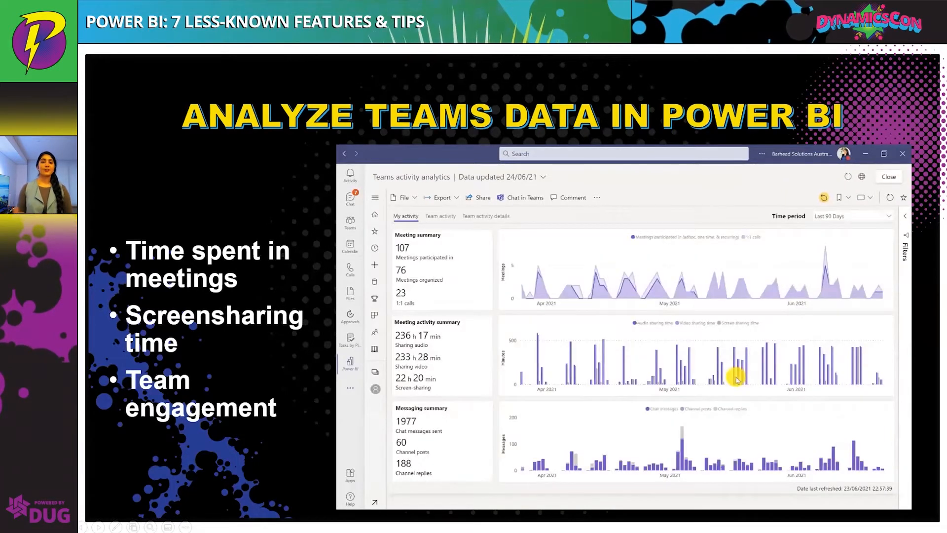
pyautogui.click(350, 364)
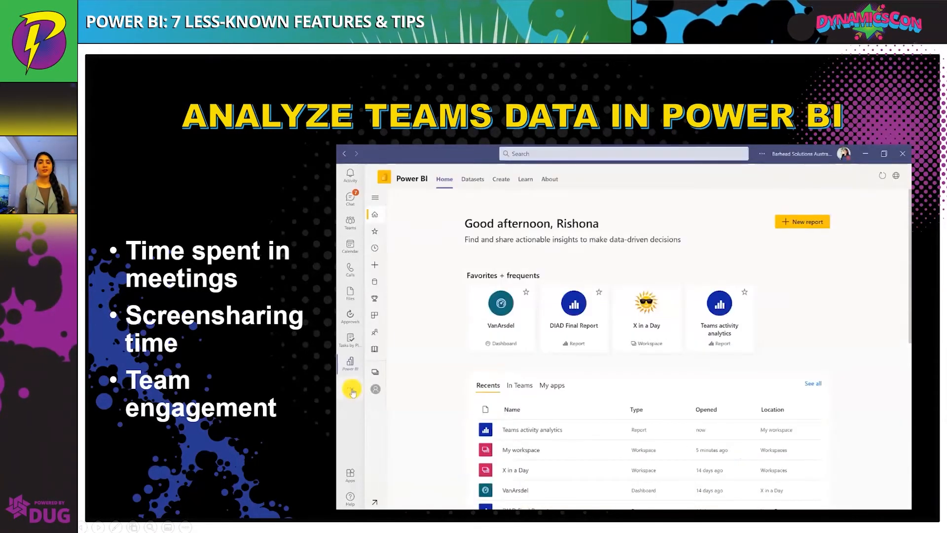
pyautogui.click(350, 388)
pyautogui.write('power')
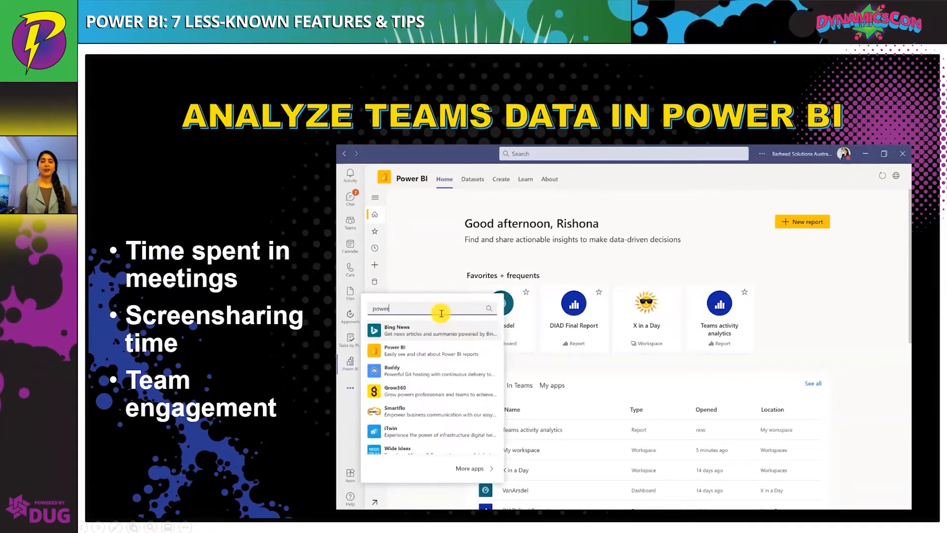
pyautogui.click(429, 340)
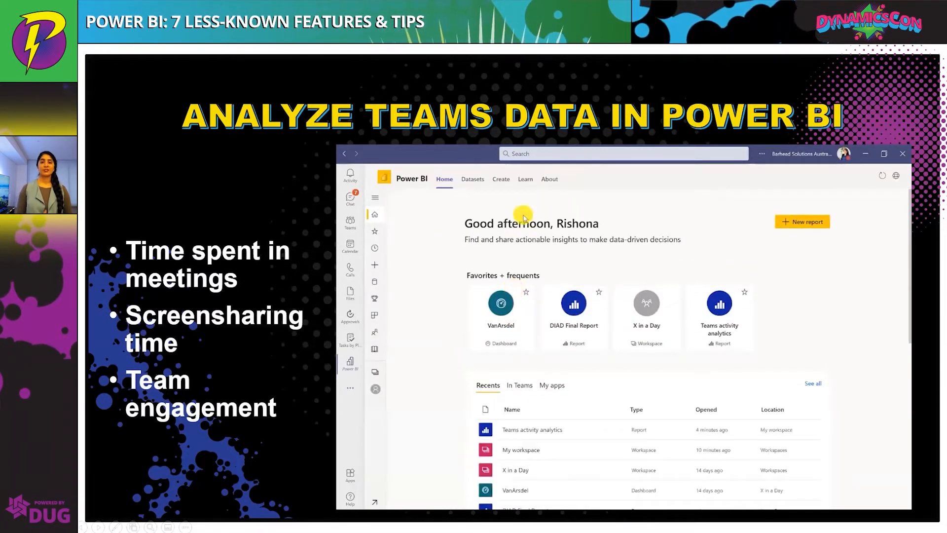
pyautogui.click(505, 184)
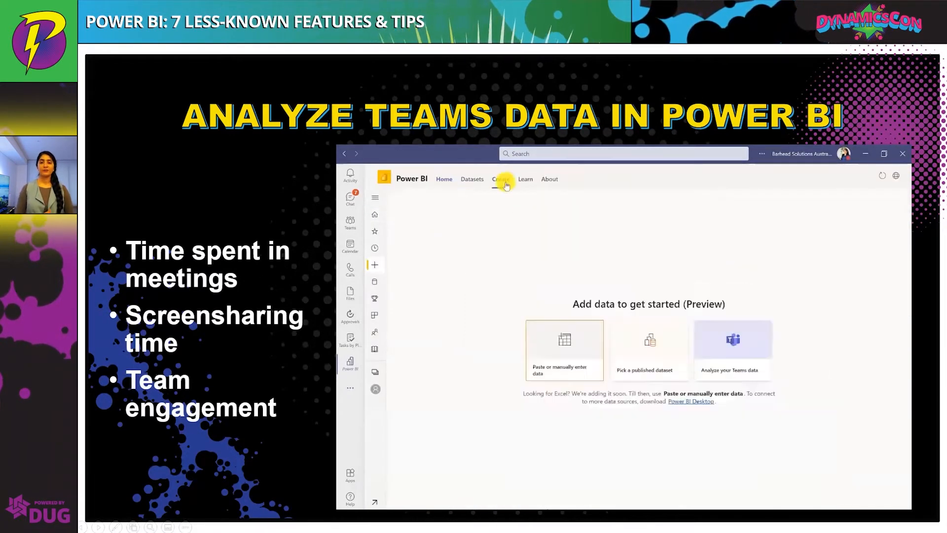
pyautogui.click(735, 373)
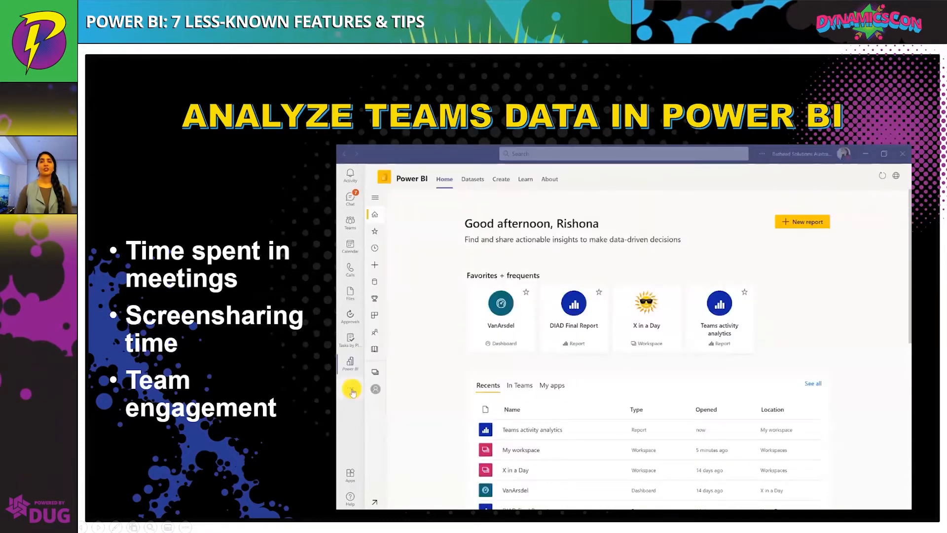
pyautogui.click(352, 392)
pyautogui.write('power')
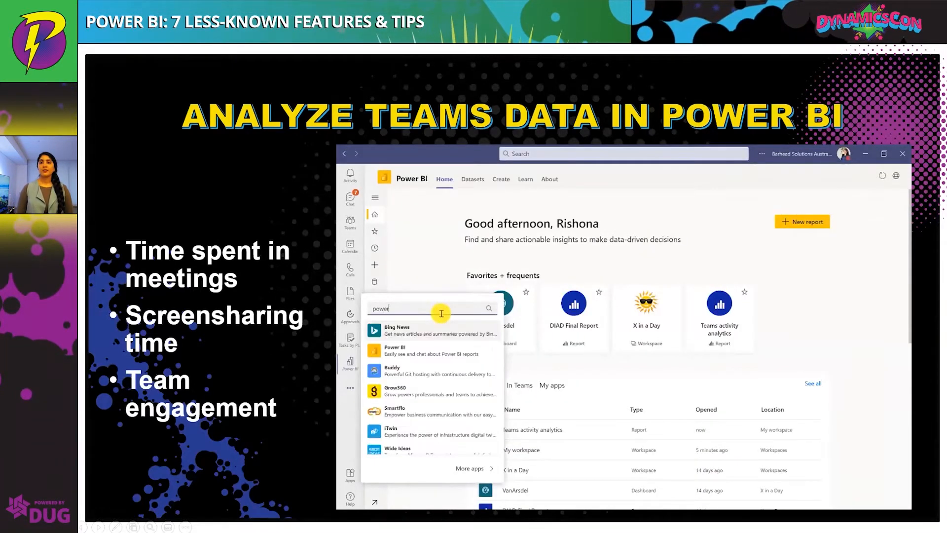
# Open the Power BI app in Teams by searching the app flyout for pow and picking Power BI
pyautogui.click(428, 351)
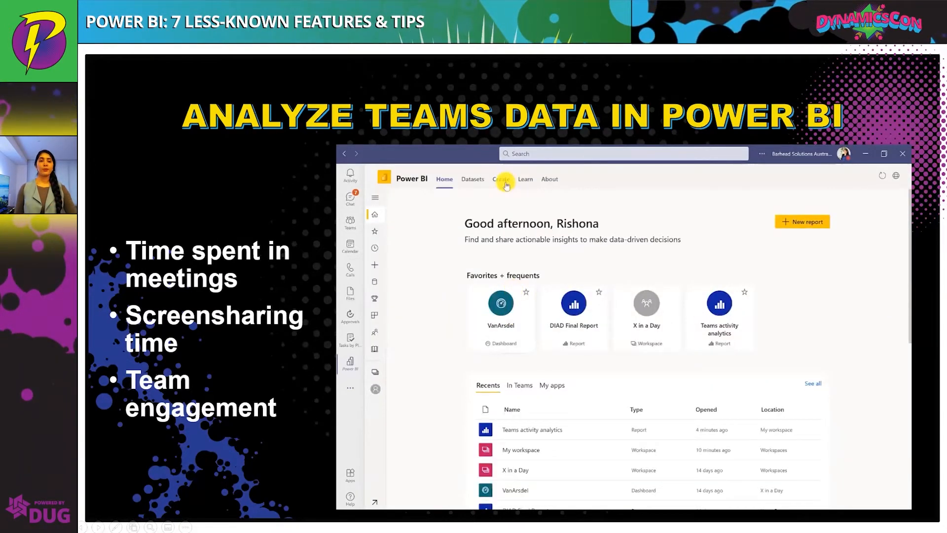
pyautogui.click(503, 182)
pyautogui.click(737, 373)
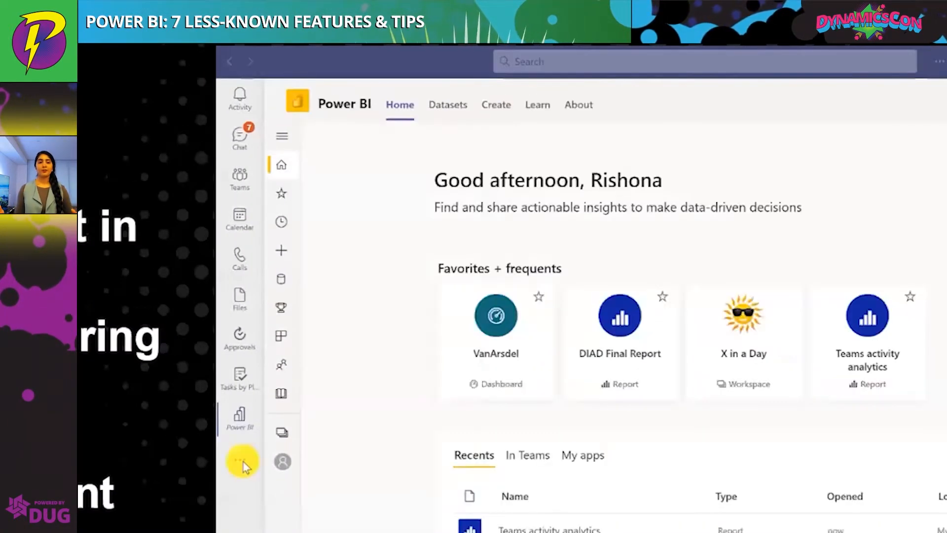
pyautogui.click(242, 464)
pyautogui.write('power')
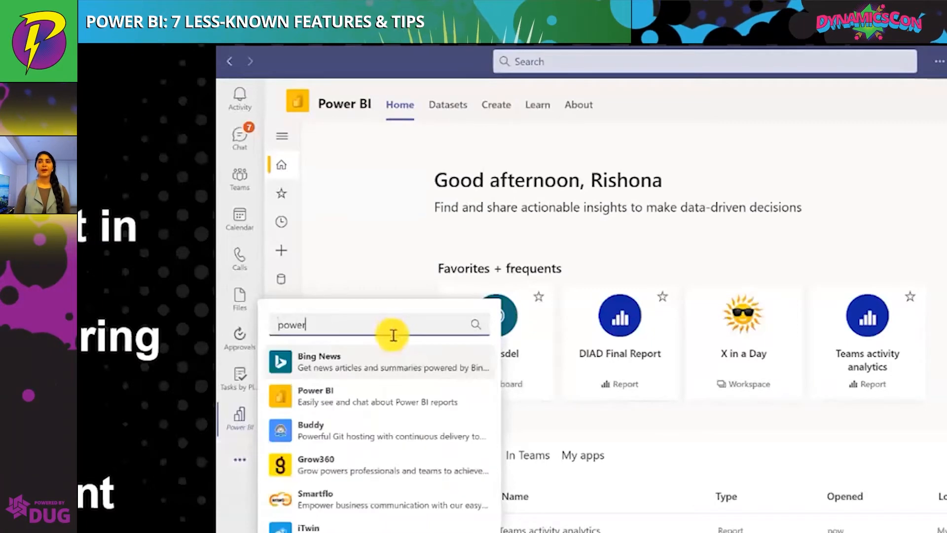
pyautogui.click(375, 395)
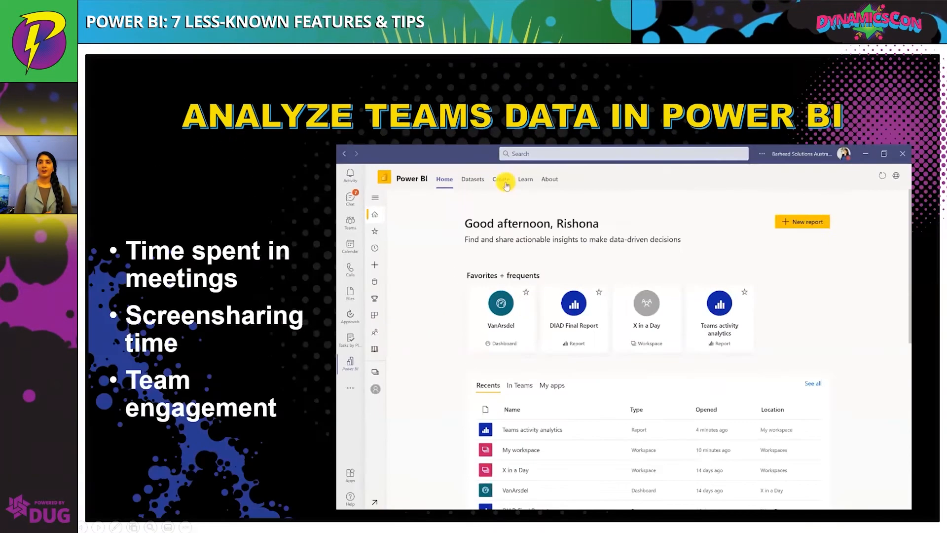
# Create a Teams activity analytics report by choosing to analyze your Teams data on the Power BI Create page
pyautogui.click(504, 181)
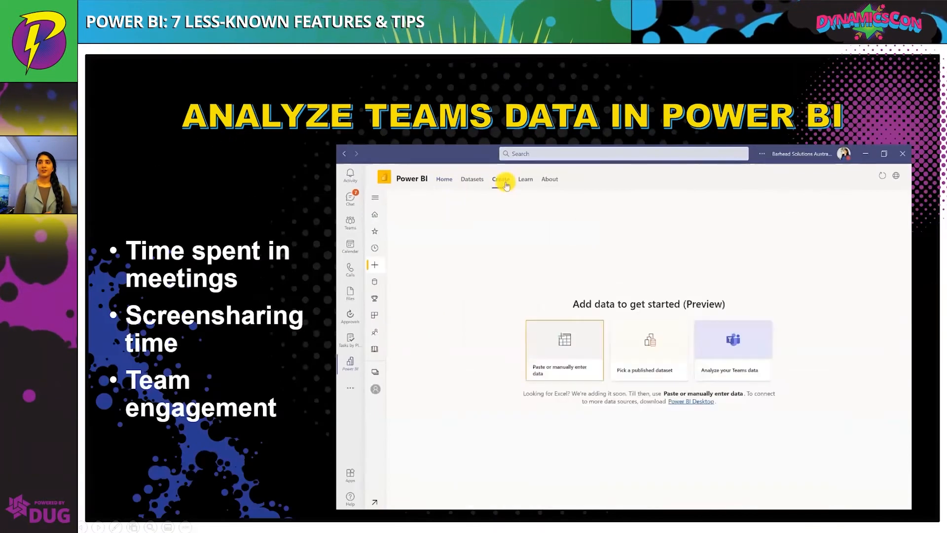
pyautogui.click(737, 375)
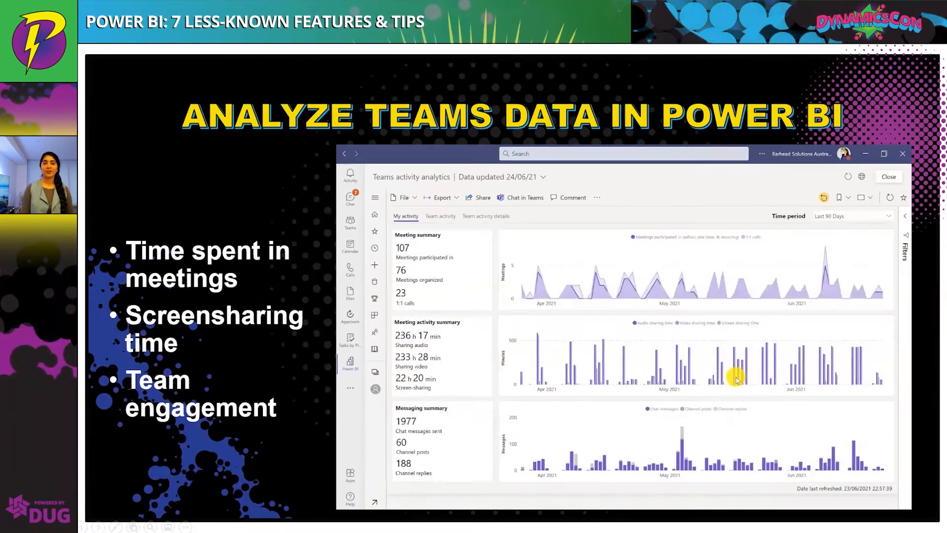
pyautogui.click(350, 362)
pyautogui.click(350, 387)
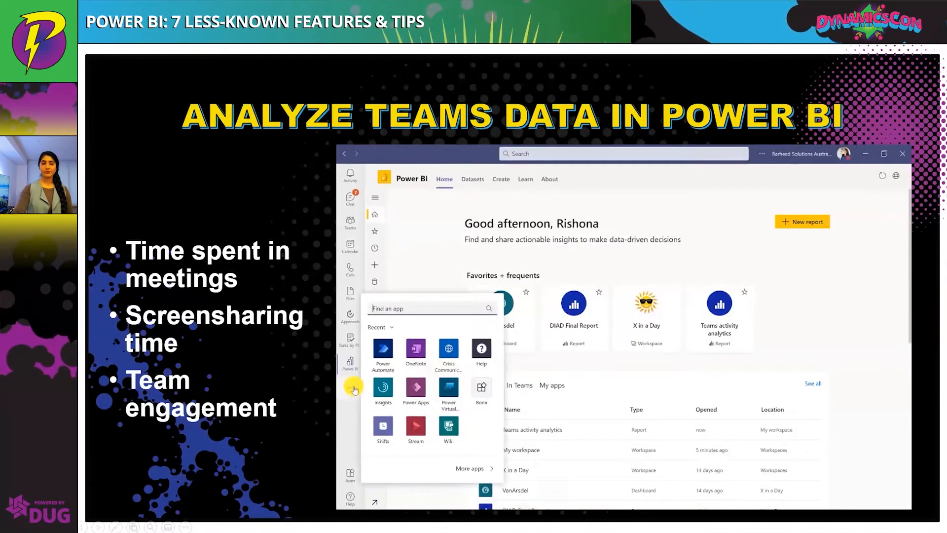
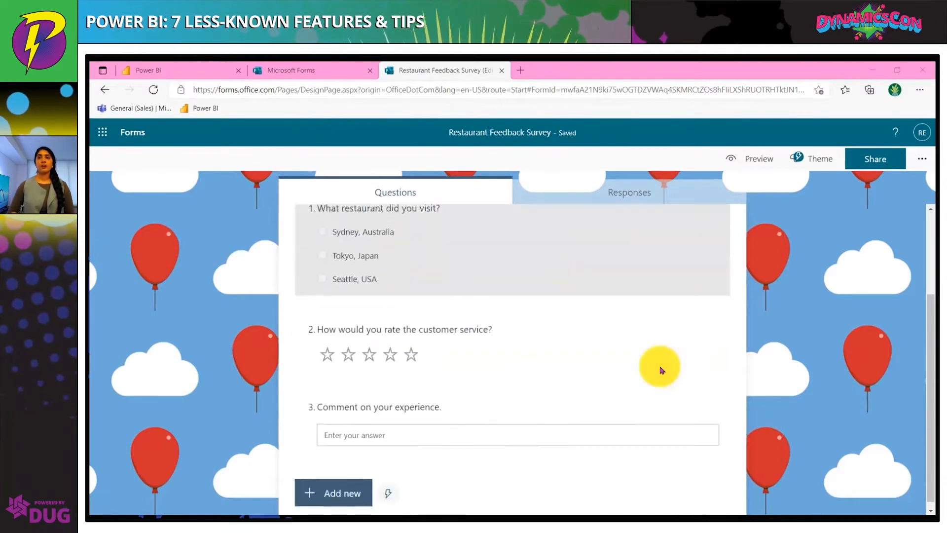
# Switch from the restaurant survey form to Power BI and open My workspace
pyautogui.scroll(2, 662, 370)
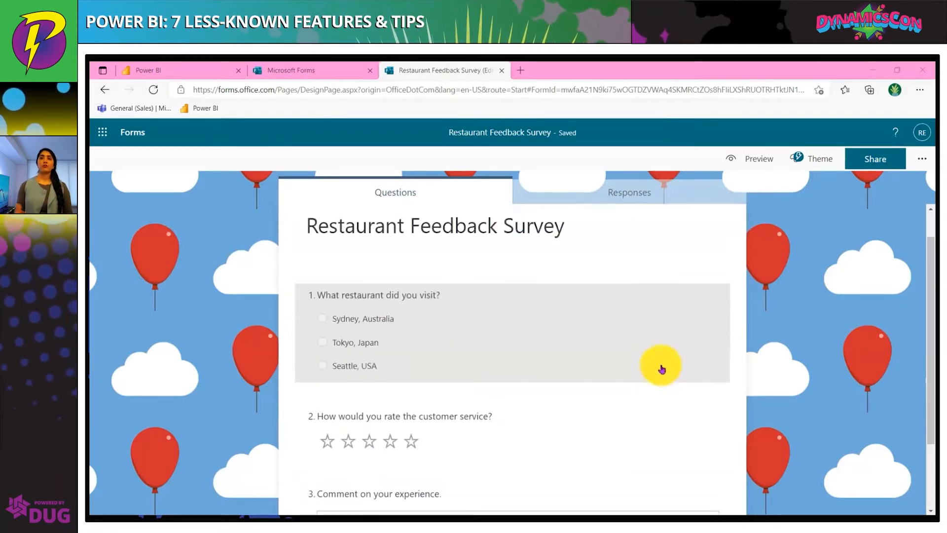
pyautogui.click(172, 74)
pyautogui.click(744, 251)
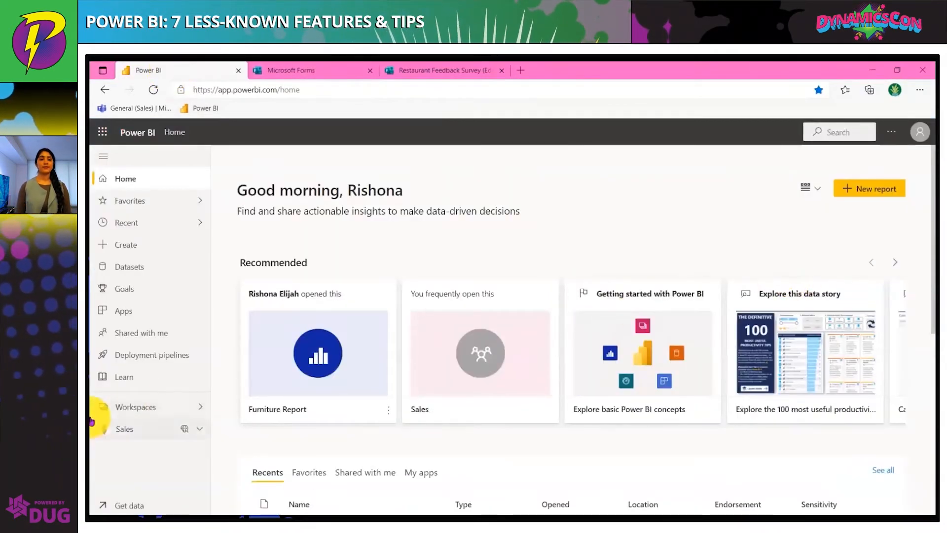
pyautogui.click(120, 412)
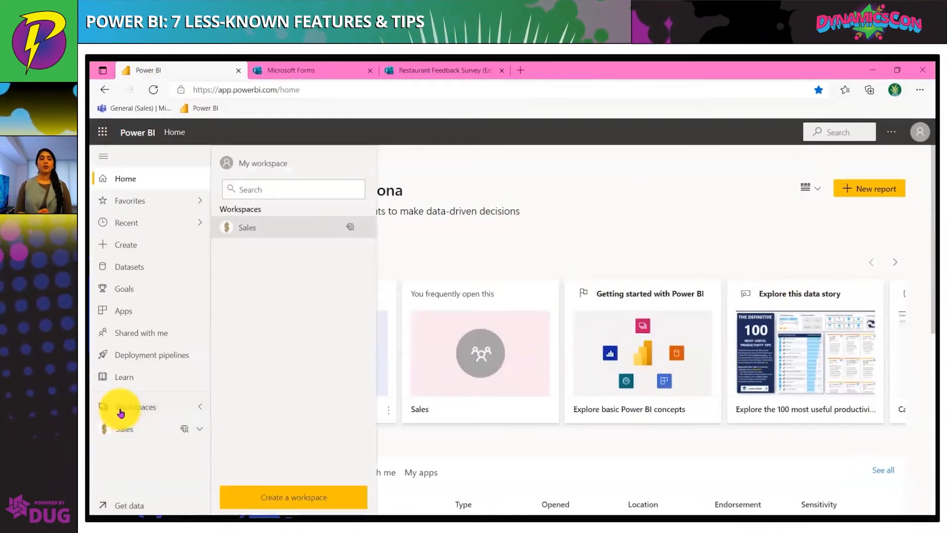
pyautogui.click(255, 156)
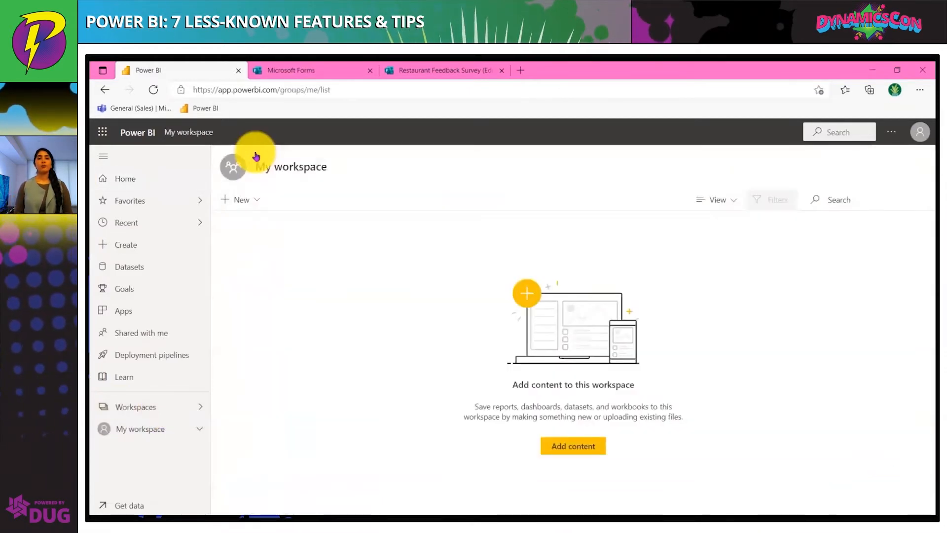
# Start a new streaming dataset in My workspace using the API source
pyautogui.click(257, 200)
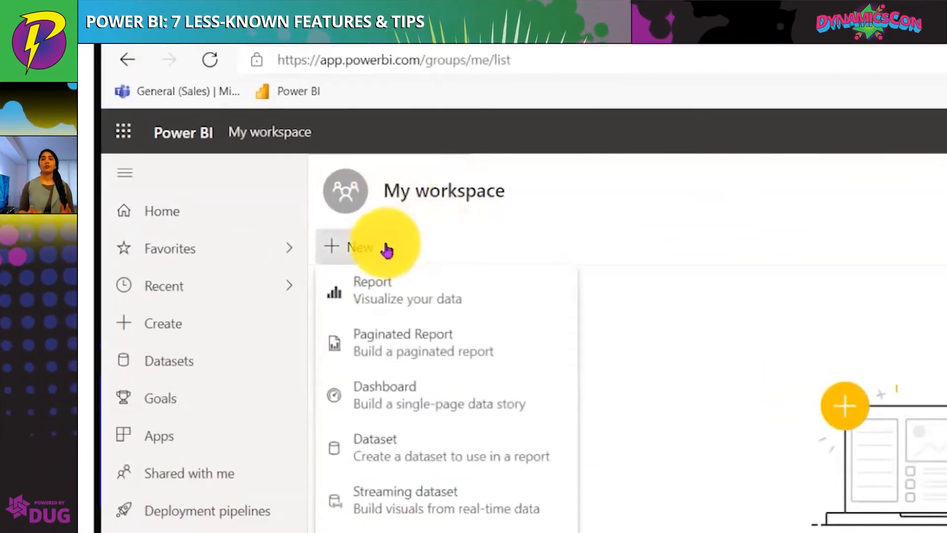
pyautogui.click(399, 494)
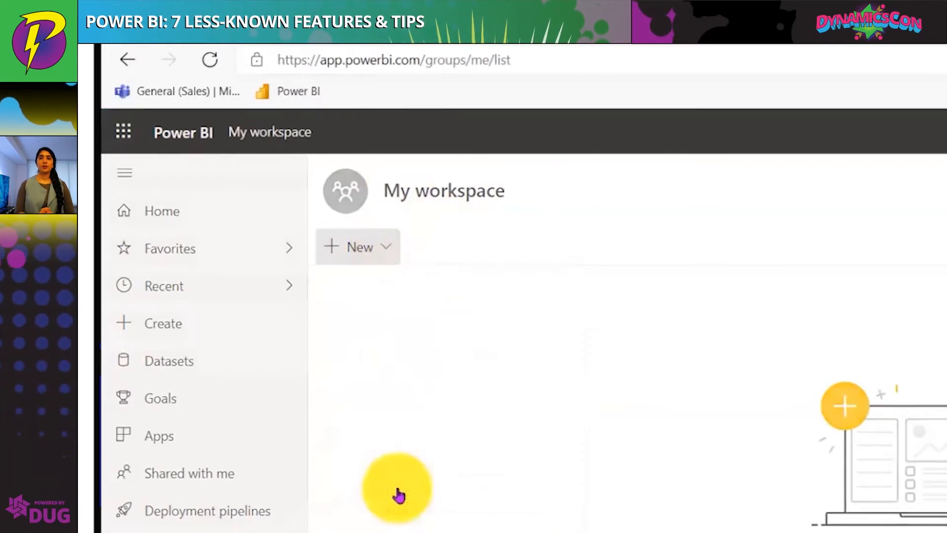
pyautogui.click(690, 249)
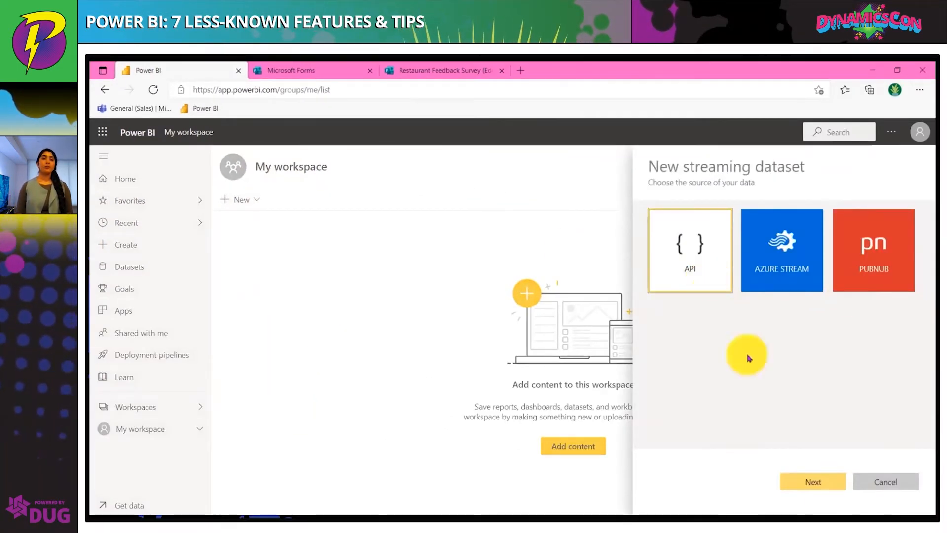
pyautogui.click(814, 481)
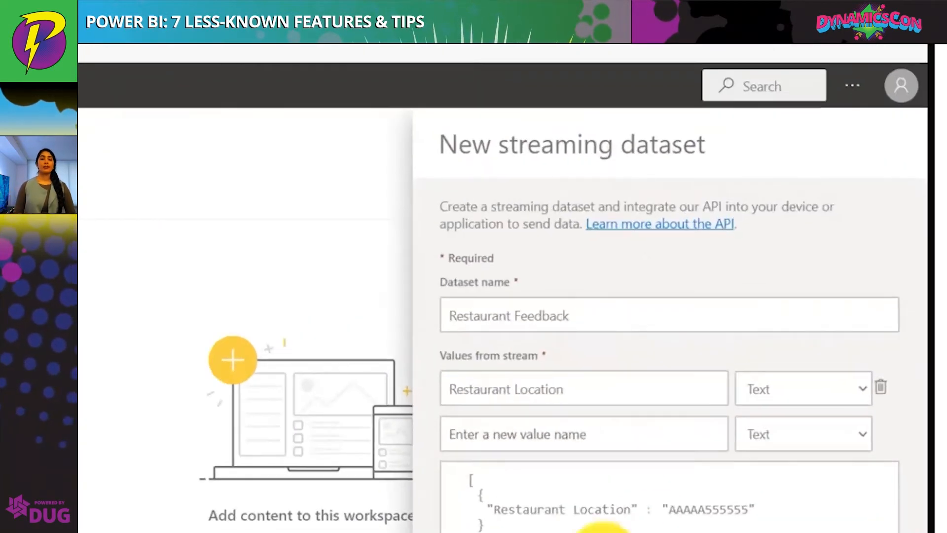
# Add a Customer Service Rating value of type Number and a Comments text value to the dataset's stream values
pyautogui.click(742, 339)
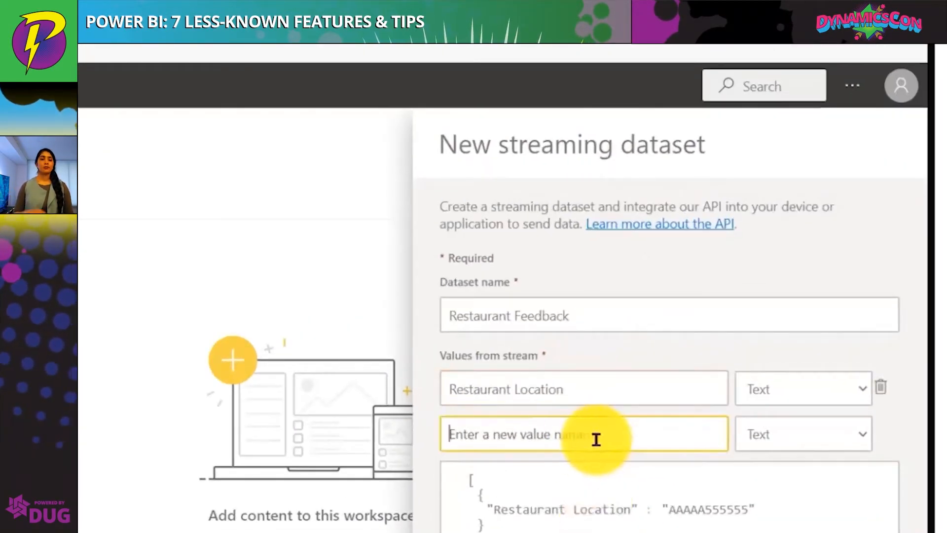
pyautogui.write('Customer Service Rating')
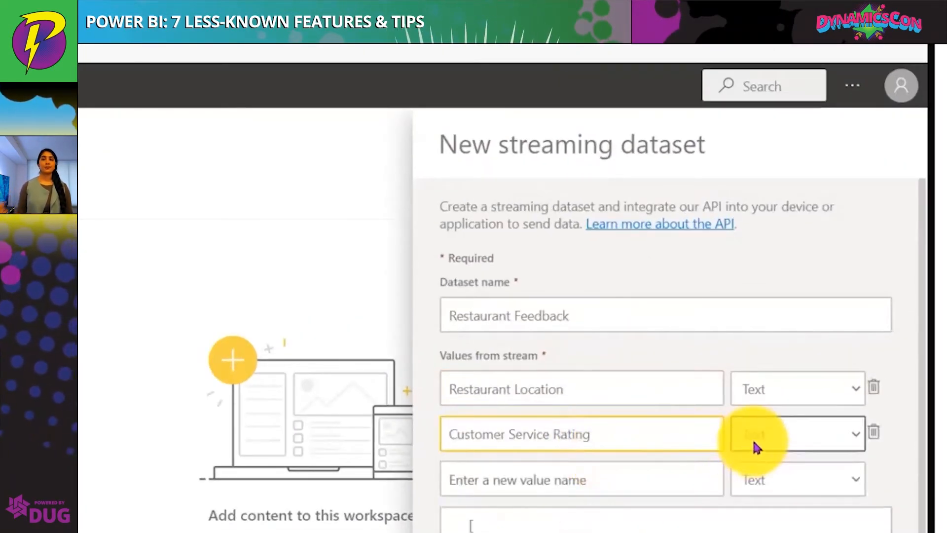
pyautogui.click(755, 444)
pyautogui.click(761, 490)
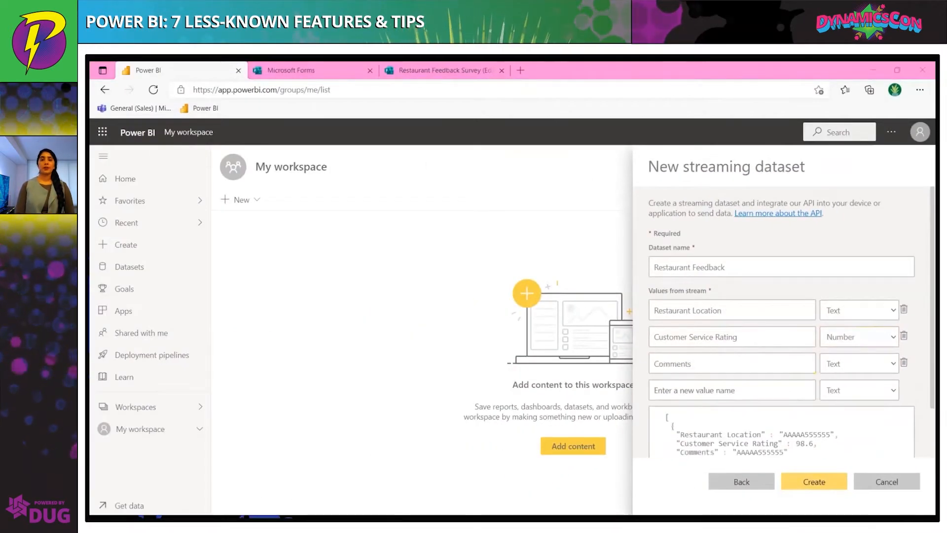
# Add a Time Submitted stream value with the DateTime type
pyautogui.click(740, 389)
pyautogui.write('Time Submitted')
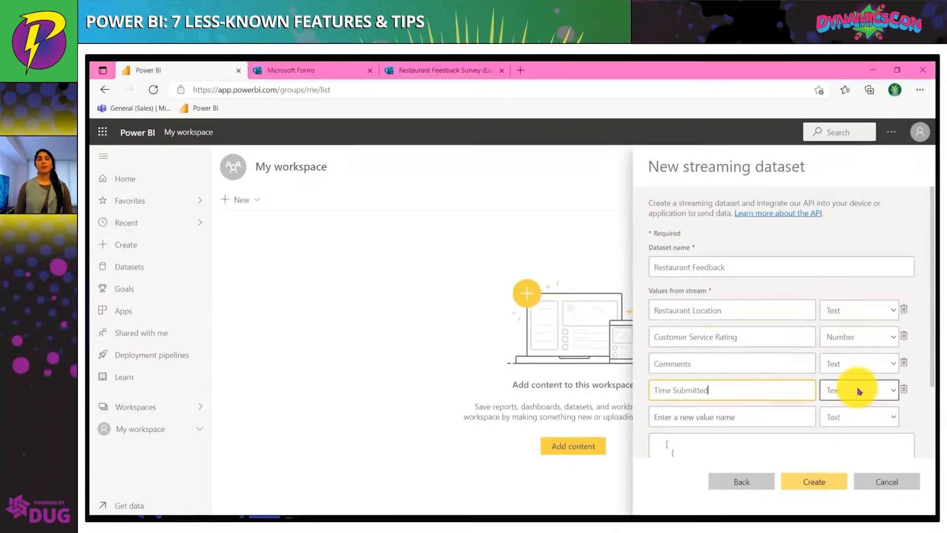
pyautogui.click(857, 389)
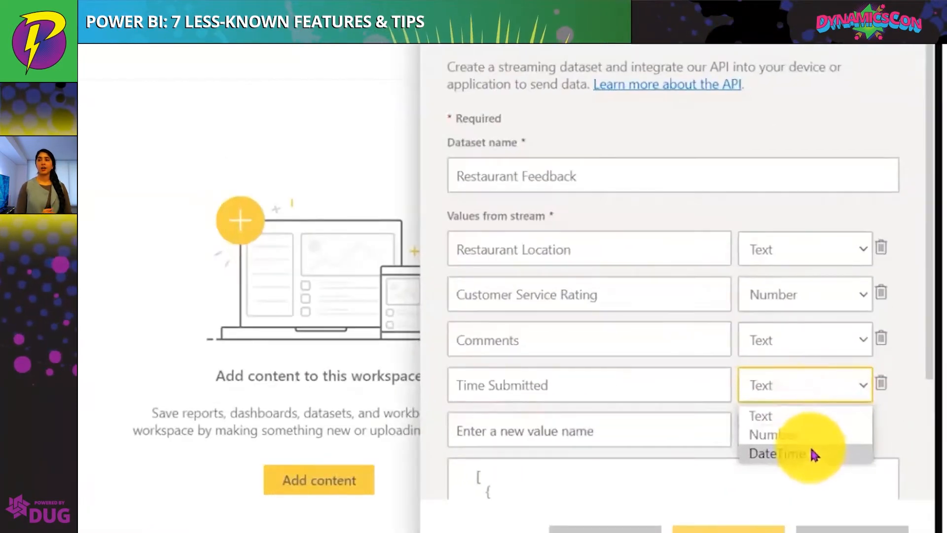
pyautogui.click(814, 454)
# Turn on historic data analysis and create the Restaurant Feedback streaming dataset
pyautogui.scroll(-3, 824, 345)
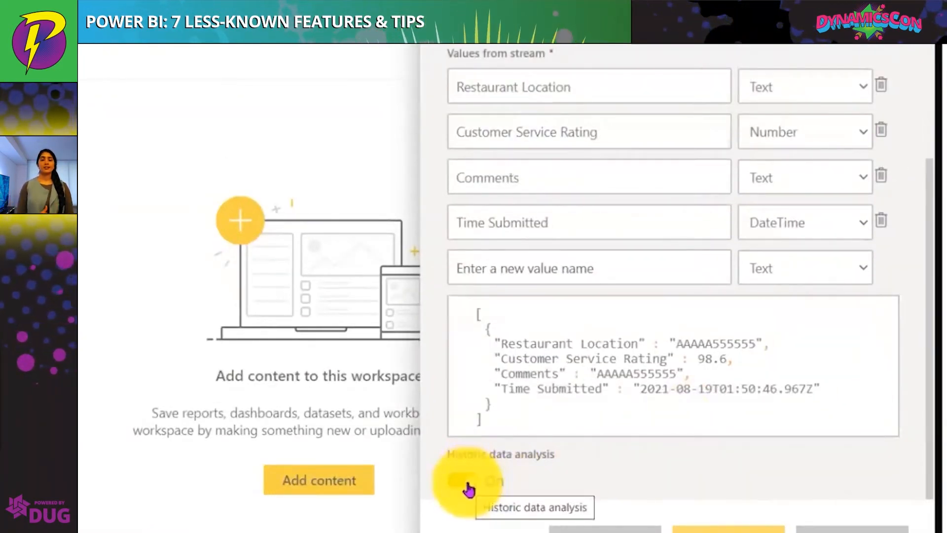
pyautogui.click(468, 489)
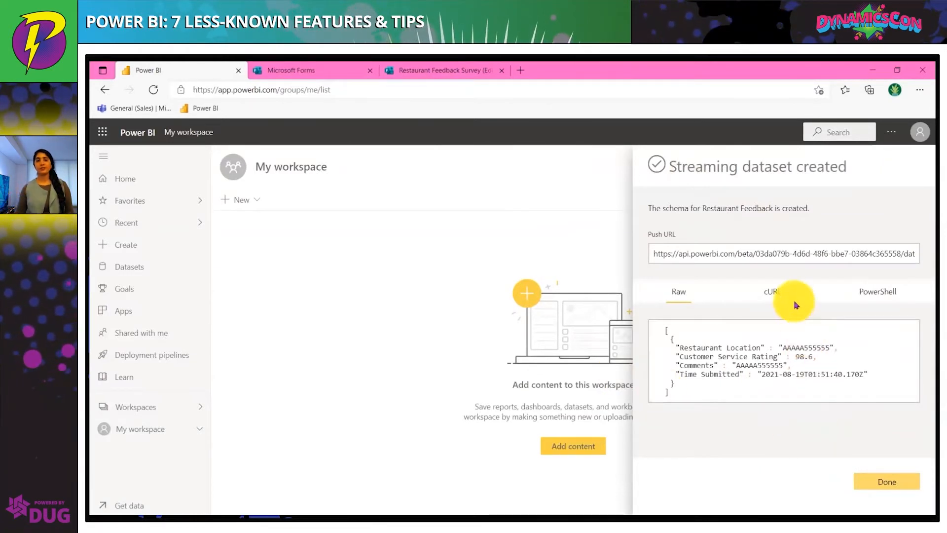
# Review the push URL sample code in the cURL, PowerShell and Raw formats, then close the panel
pyautogui.click(780, 292)
pyautogui.click(869, 291)
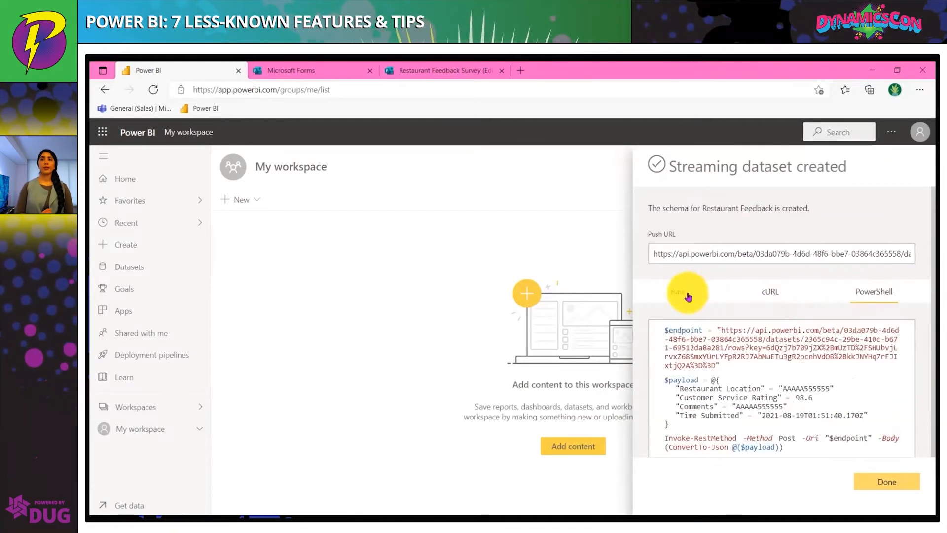
pyautogui.click(681, 292)
pyautogui.click(875, 482)
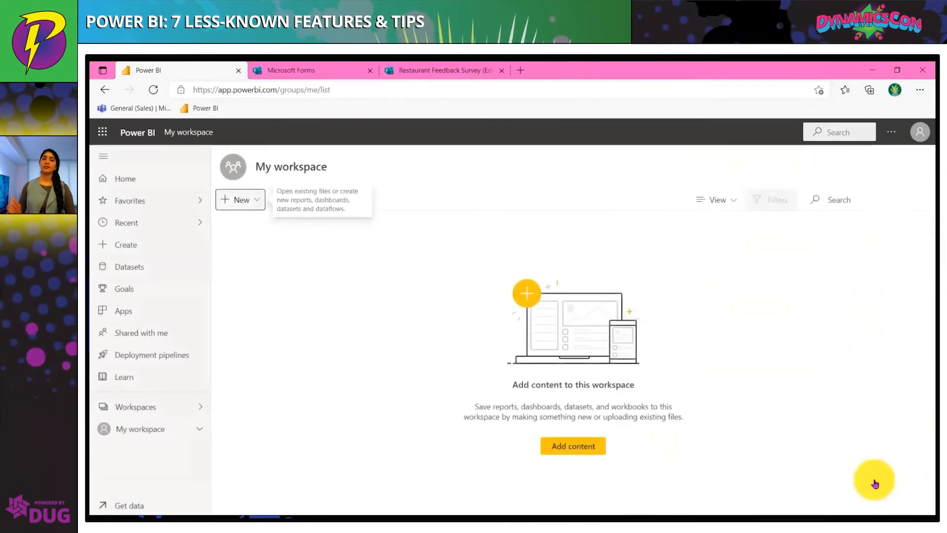
# Refresh My workspace and open Power Automate from the app launcher
pyautogui.click(156, 91)
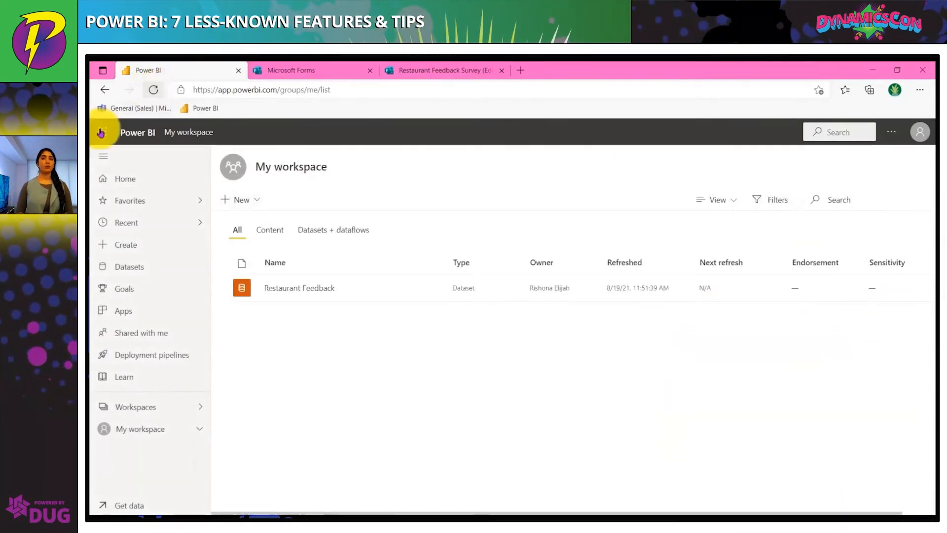
pyautogui.click(102, 131)
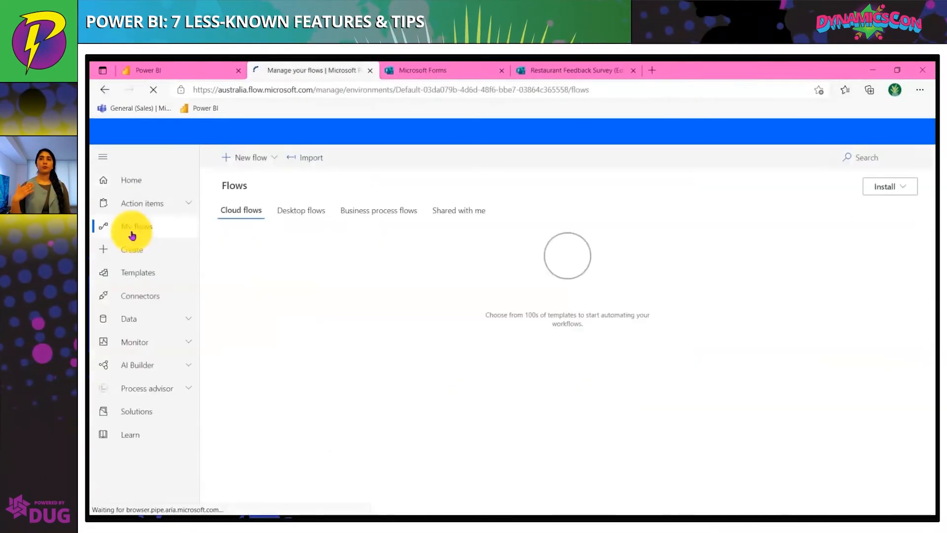
# Create an automated cloud flow named Power BI Feedback Survey triggered by new responses to the Restaurant Feedback Survey form
pyautogui.click(279, 165)
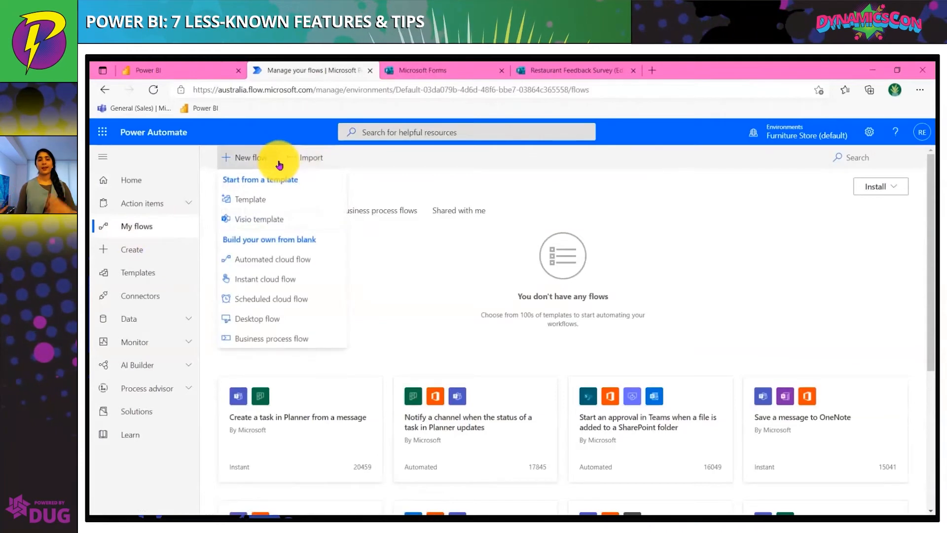
pyautogui.click(300, 260)
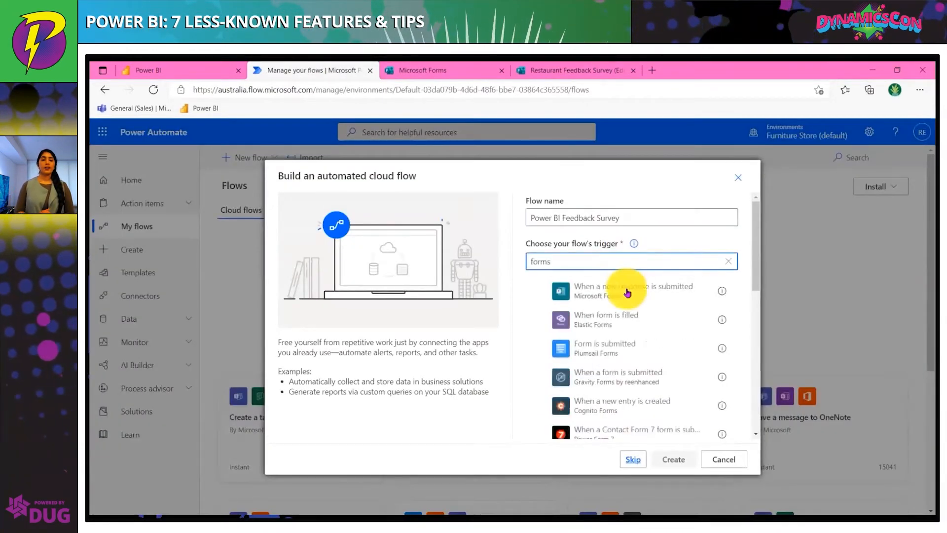
pyautogui.click(592, 290)
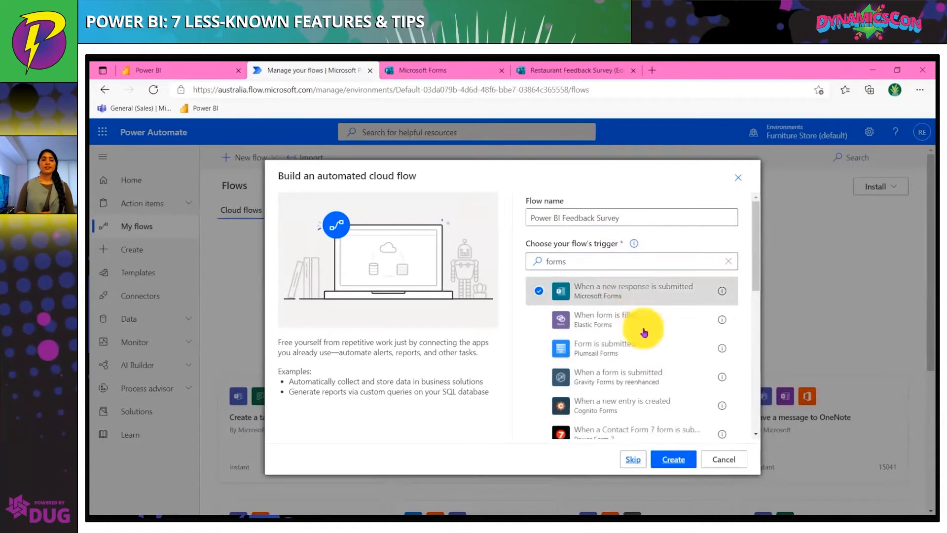
pyautogui.click(666, 459)
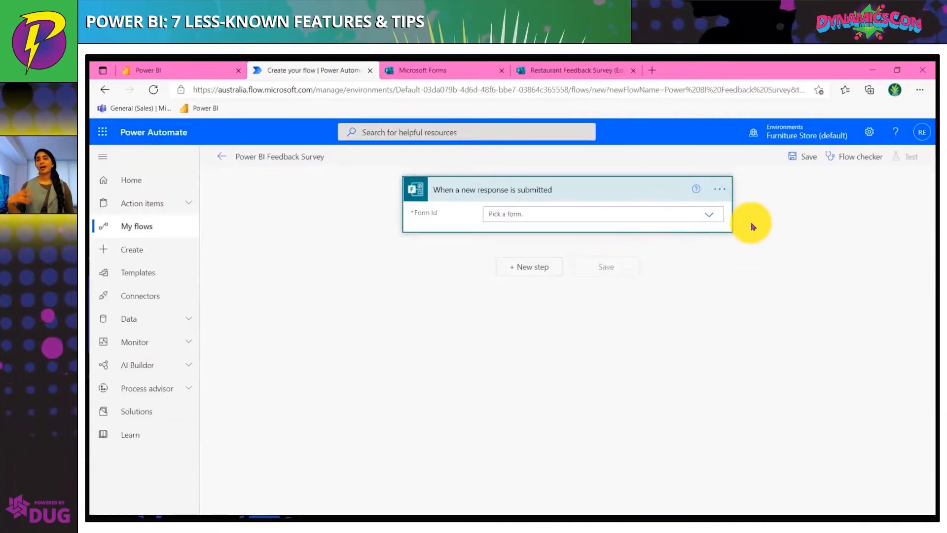
pyautogui.click(713, 217)
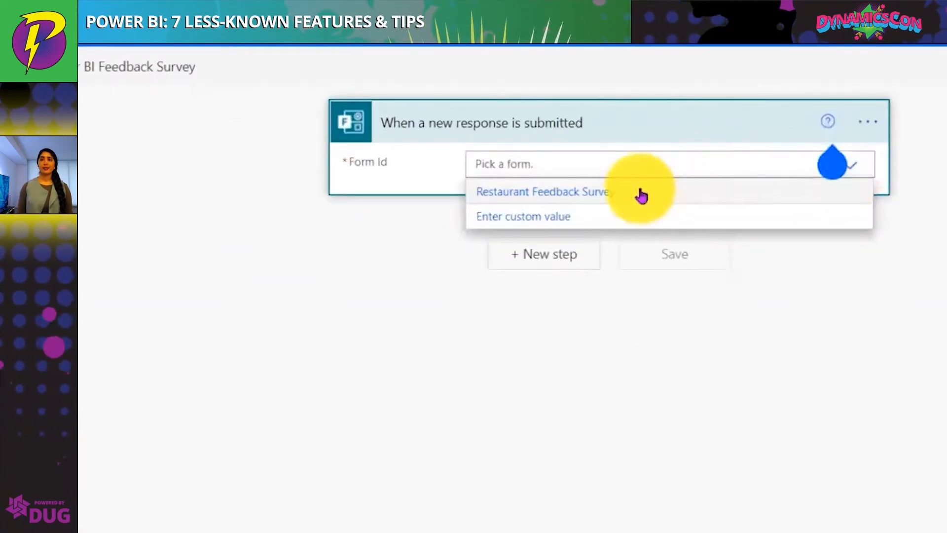
pyautogui.click(585, 231)
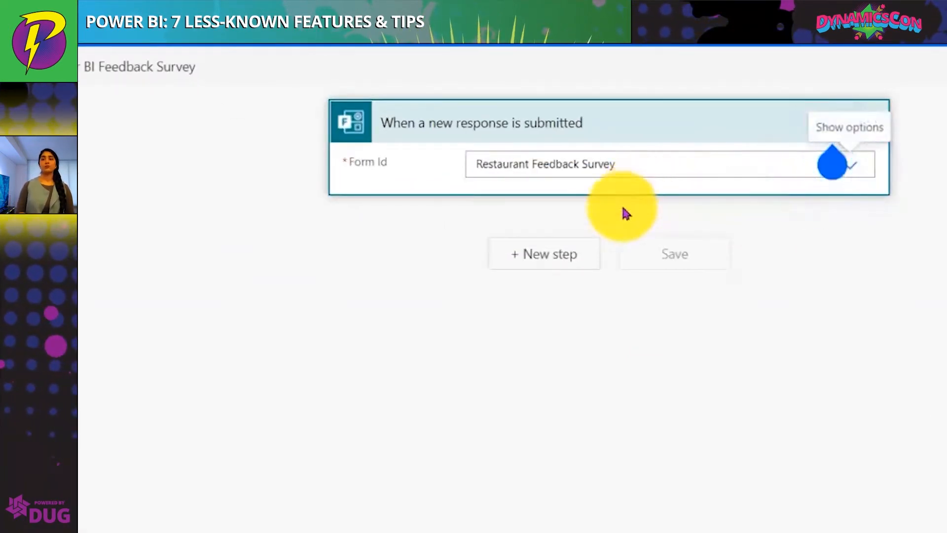
# Add a Forms Get response details action as the flow's next step
pyautogui.click(572, 254)
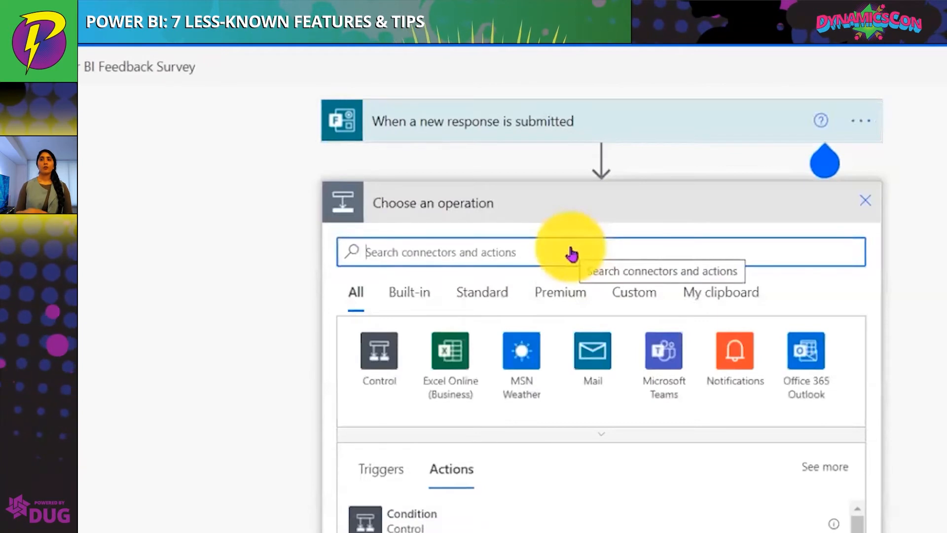
pyautogui.write('forms')
pyautogui.click(417, 514)
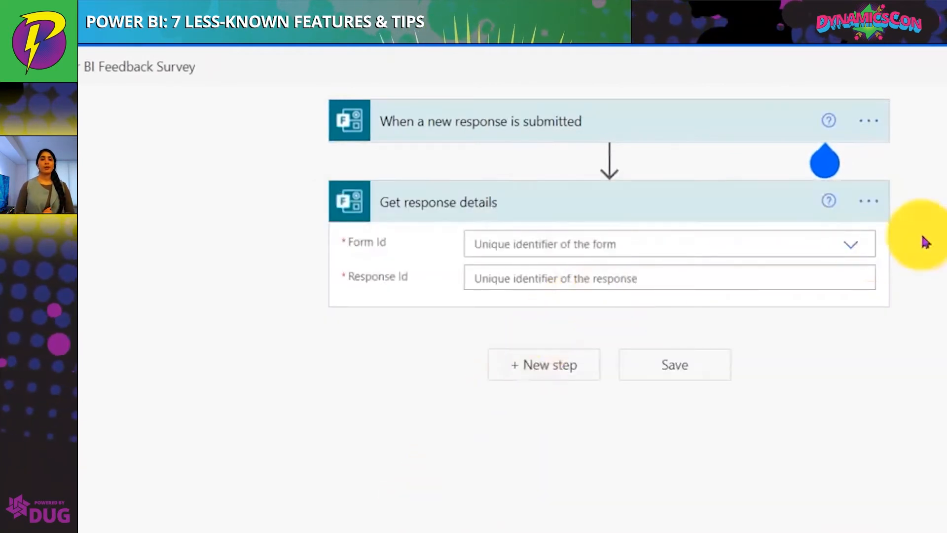
# Set Get response details to the Restaurant Feedback Survey form and the trigger's Response Id
pyautogui.click(851, 244)
pyautogui.click(664, 275)
pyautogui.click(660, 273)
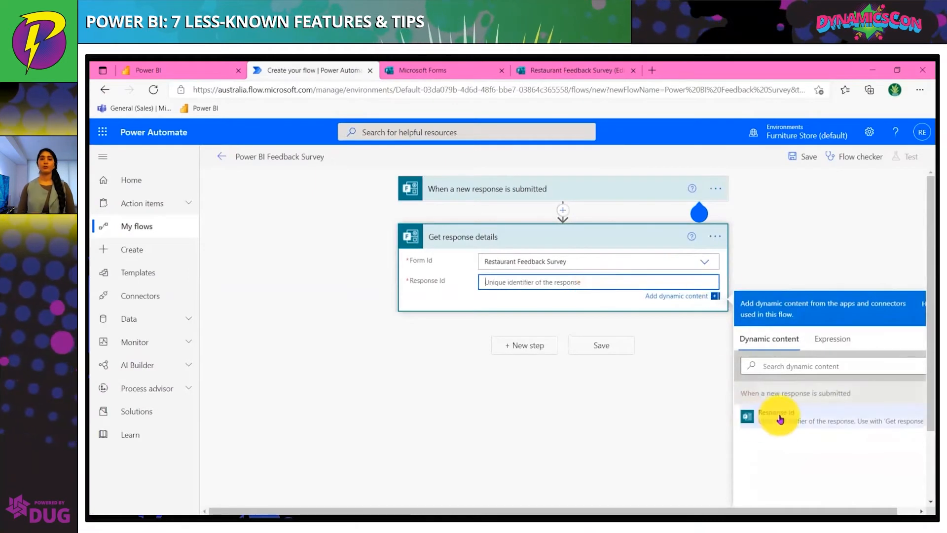
pyautogui.click(780, 419)
# Add a Date Time Convert time zone action after the response details step
pyautogui.click(543, 349)
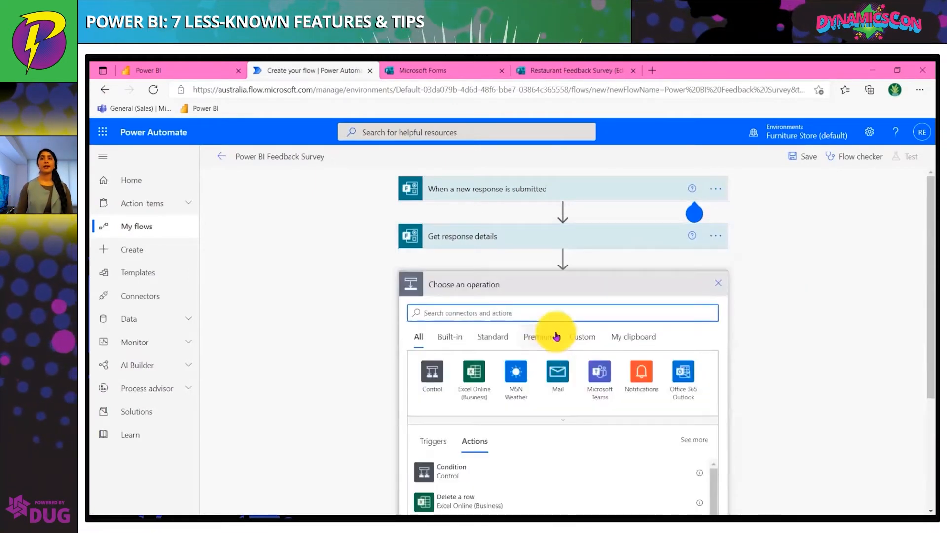
pyautogui.write('convert ti')
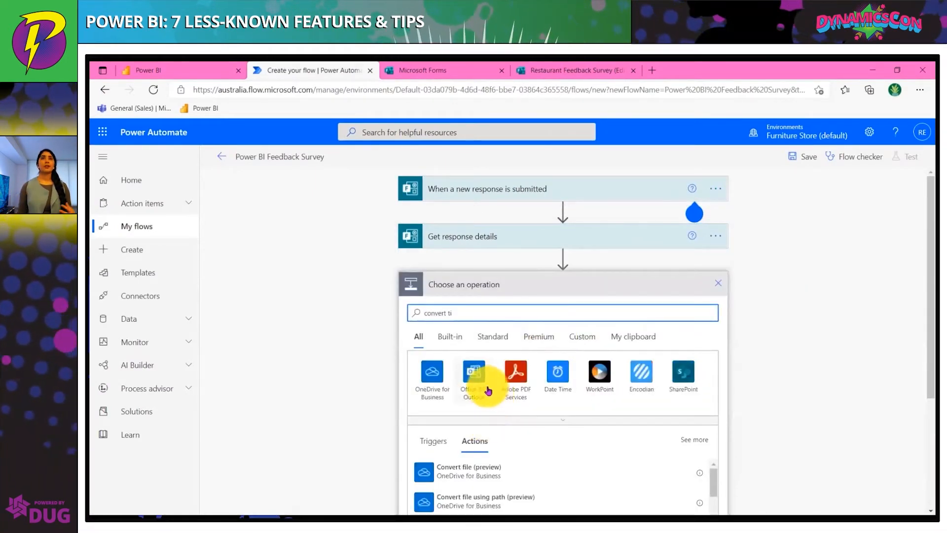
pyautogui.click(557, 377)
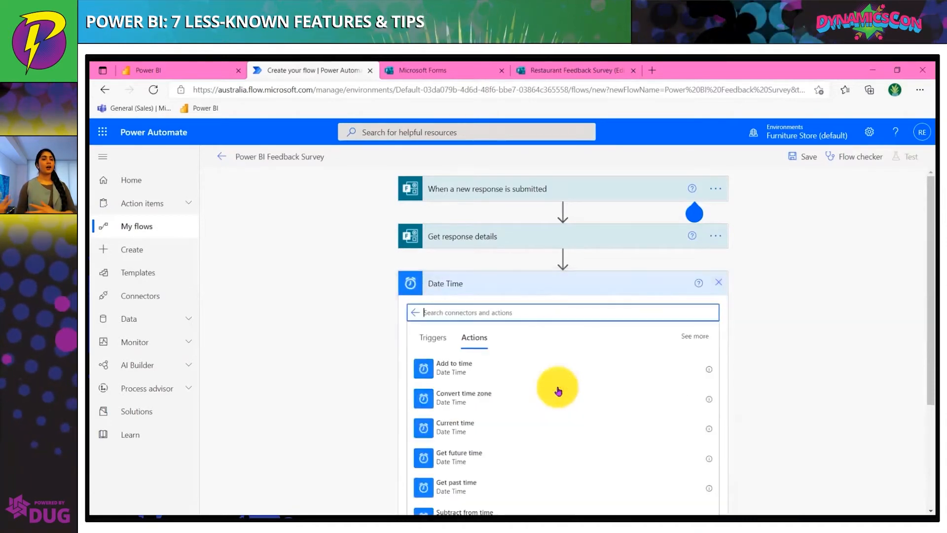
pyautogui.click(545, 393)
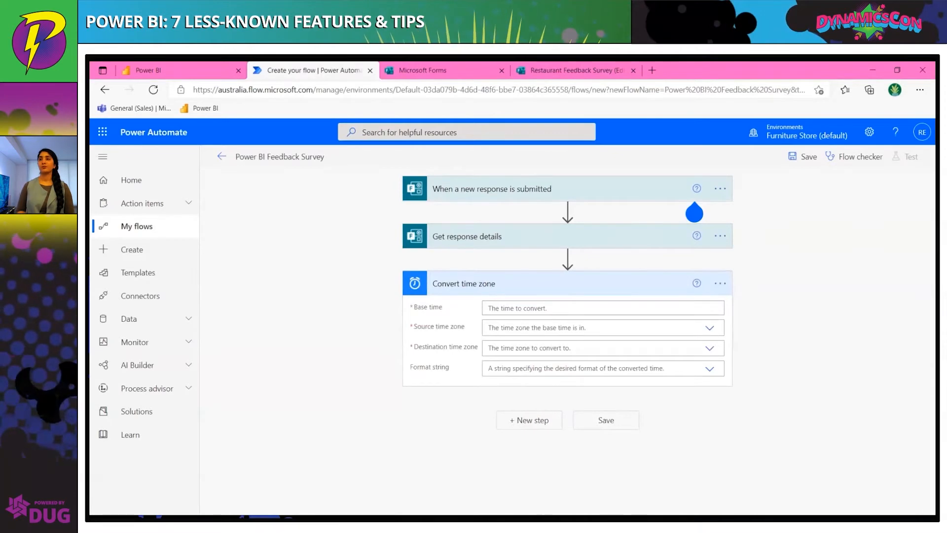
# Set the Convert time zone base time to the form's Submission time dynamic content
pyautogui.click(603, 308)
pyautogui.click(809, 384)
pyautogui.write('sub')
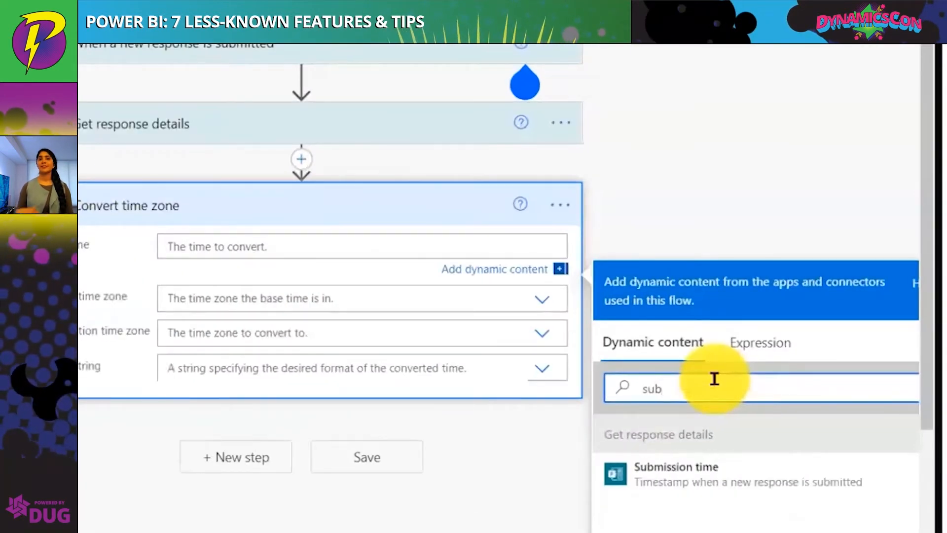
pyautogui.click(733, 486)
# Set source time zone to (UTC) Coordinated Universal Time, destination to (UTC+10:00) Canberra, Melbourne, Sydney, and format to General date/time pattern (short time)
pyautogui.click(363, 277)
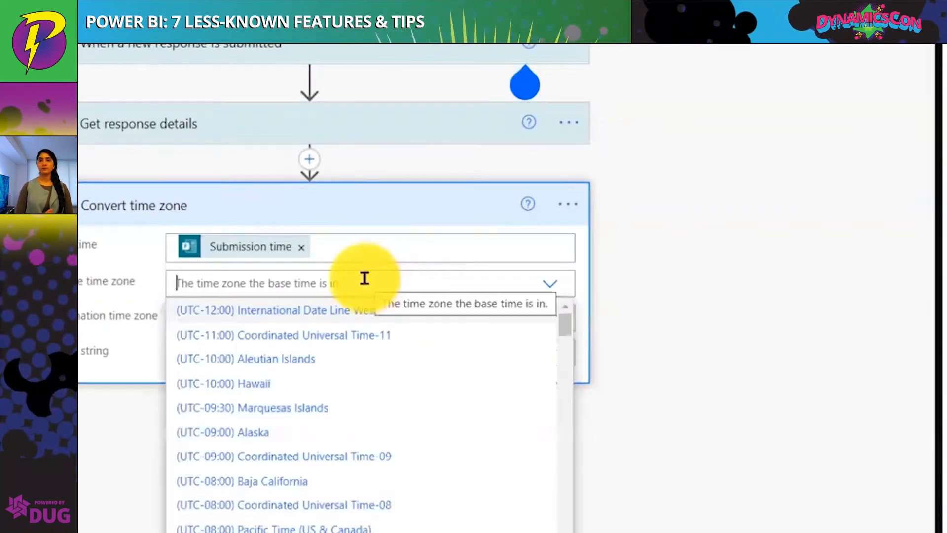
pyautogui.scroll(-10, 380, 363)
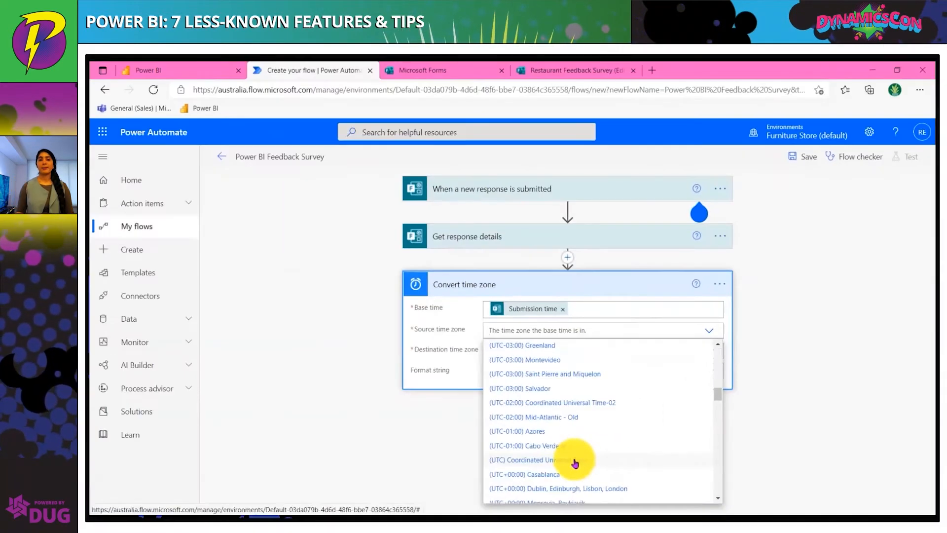
pyautogui.click(322, 503)
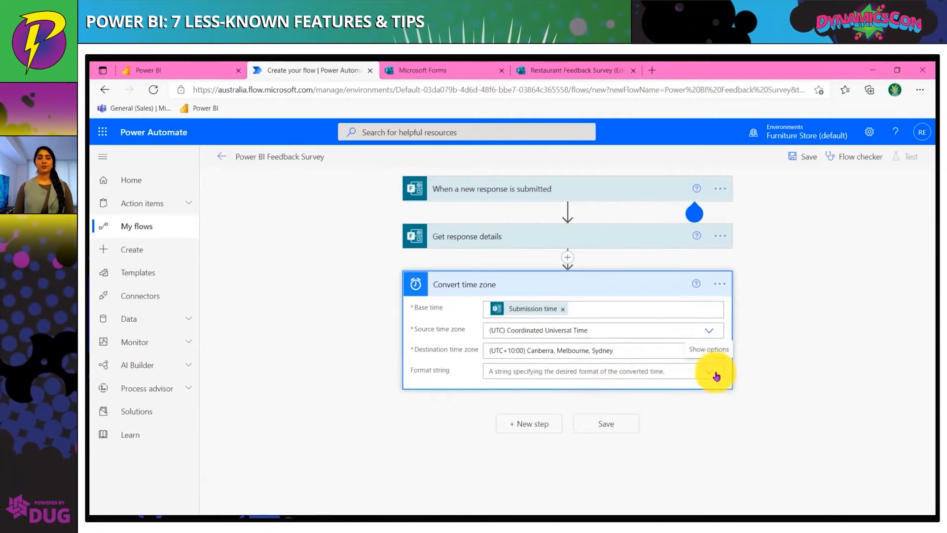
pyautogui.click(710, 372)
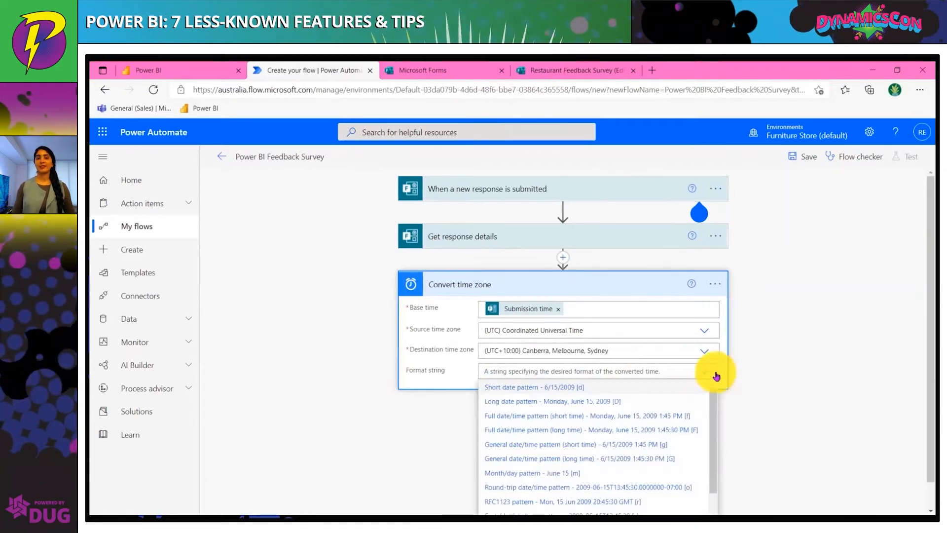
pyautogui.click(678, 443)
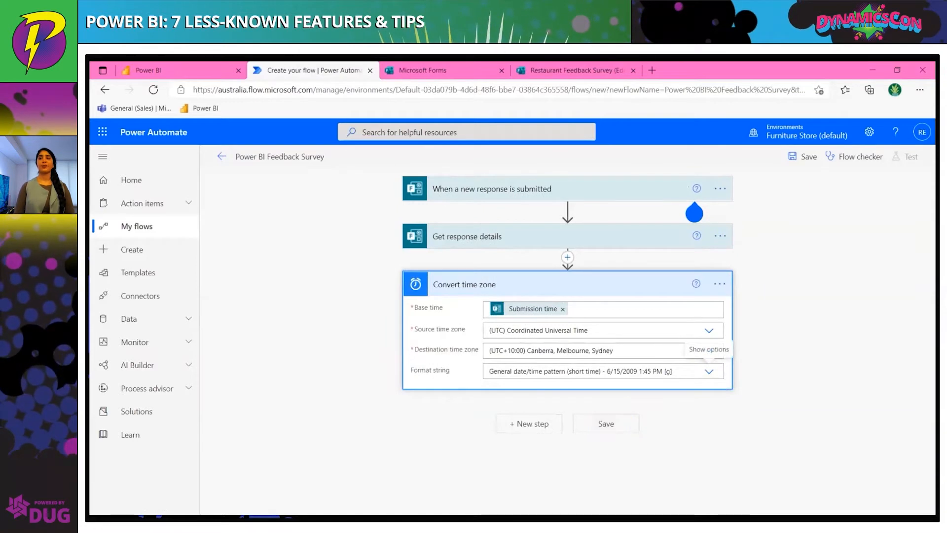
# Add a Power BI Add rows to a dataset action as the next flow step
pyautogui.click(530, 423)
pyautogui.write('power bi')
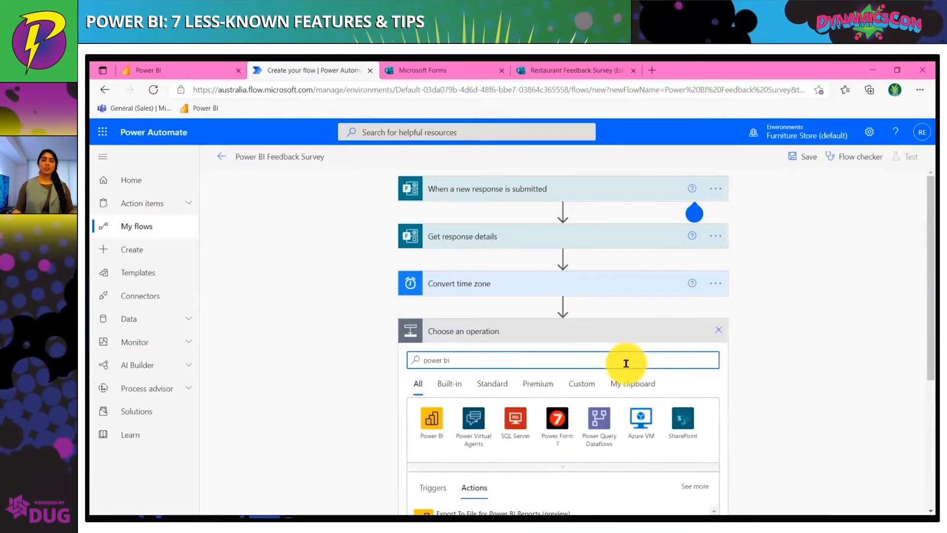
pyautogui.scroll(-1, 629, 369)
pyautogui.scroll(-2, 630, 368)
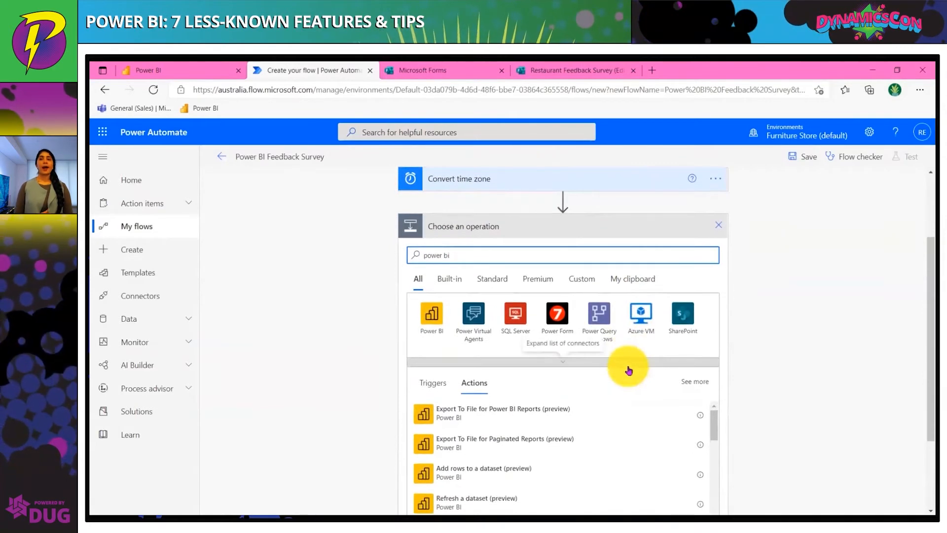
pyautogui.click(554, 475)
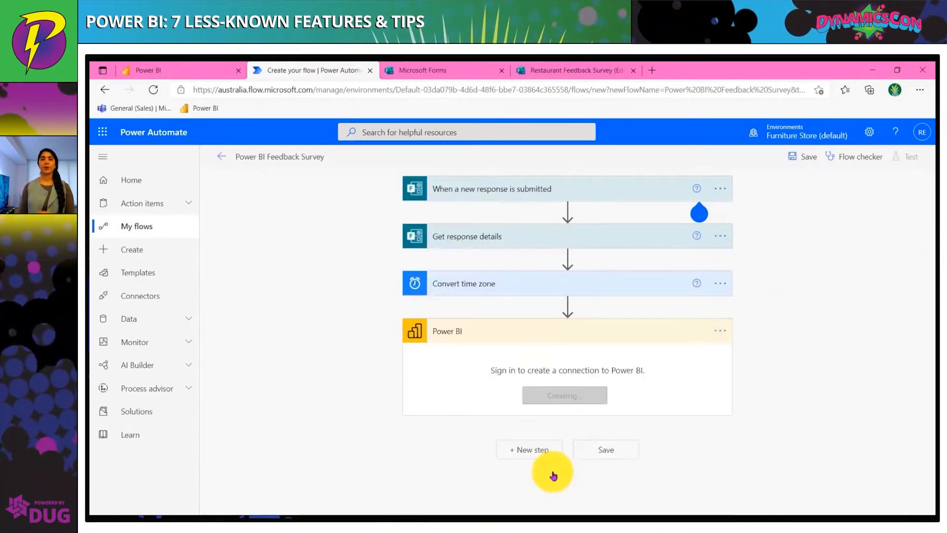
# Set the action's workspace to My Workspace, dataset to Restaurant Feedback, and table to RealTimeData
pyautogui.click(634, 358)
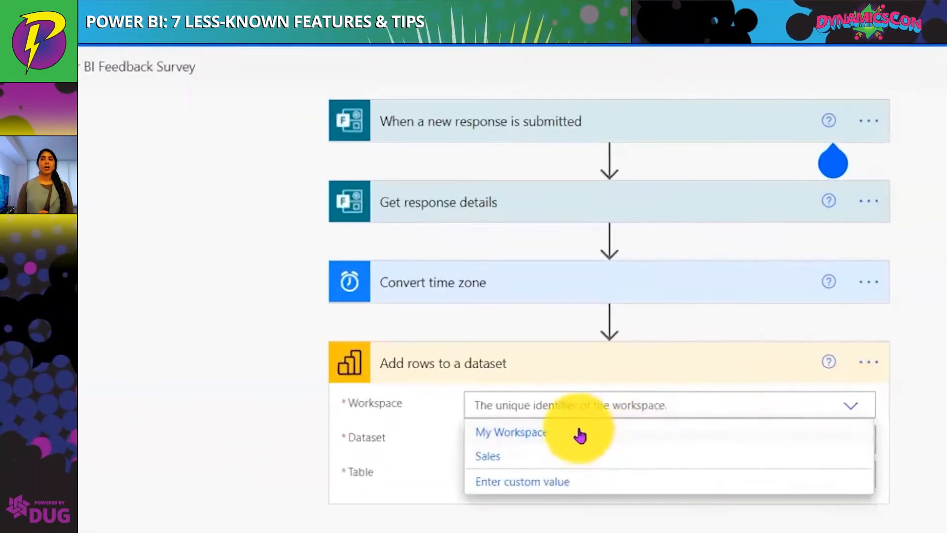
pyautogui.click(580, 434)
pyautogui.click(580, 438)
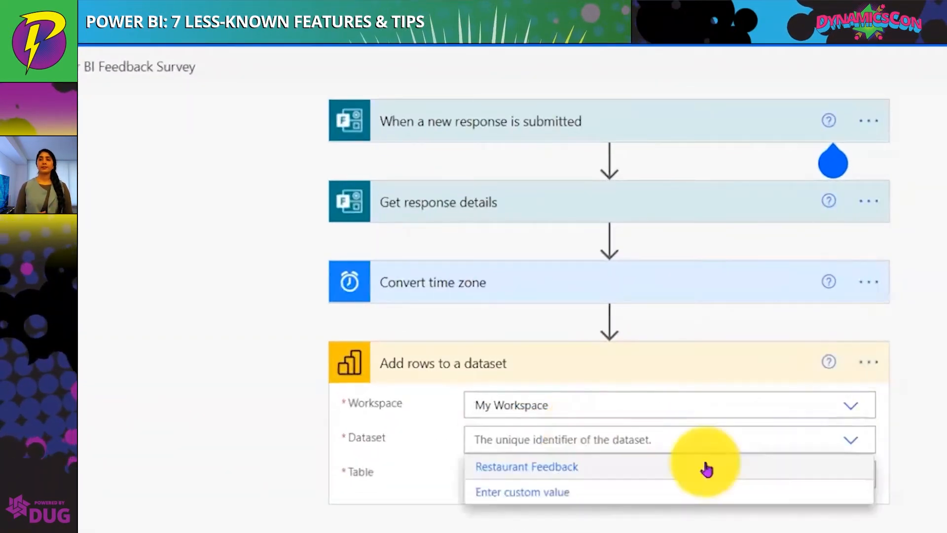
pyautogui.click(708, 465)
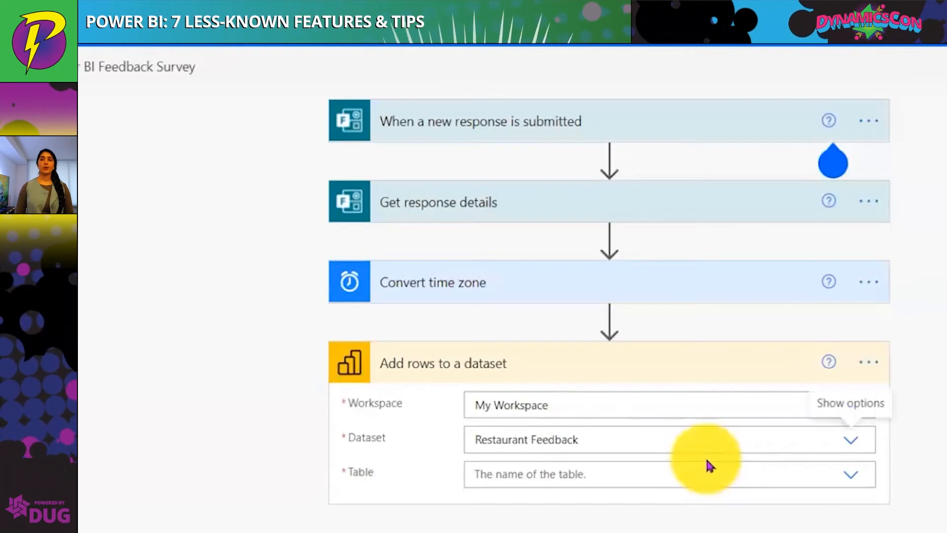
pyautogui.click(850, 474)
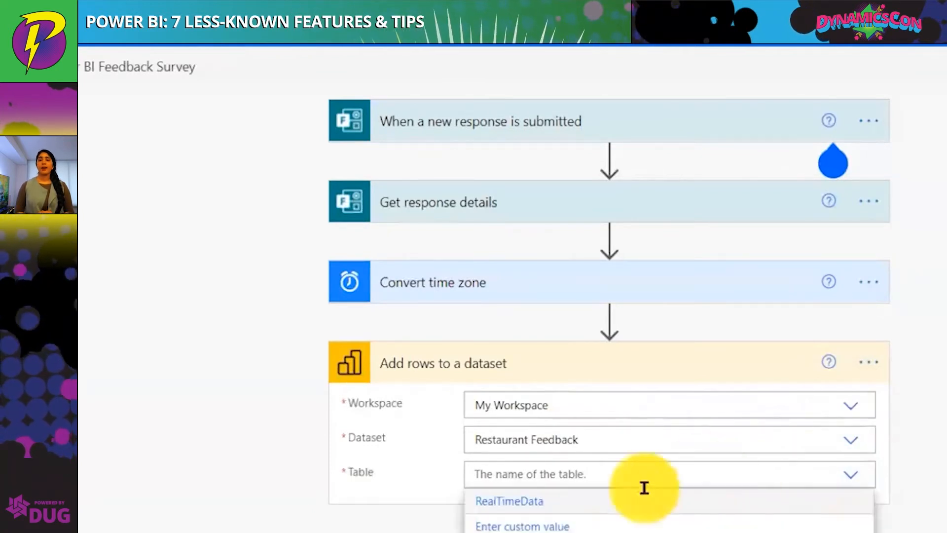
pyautogui.click(601, 502)
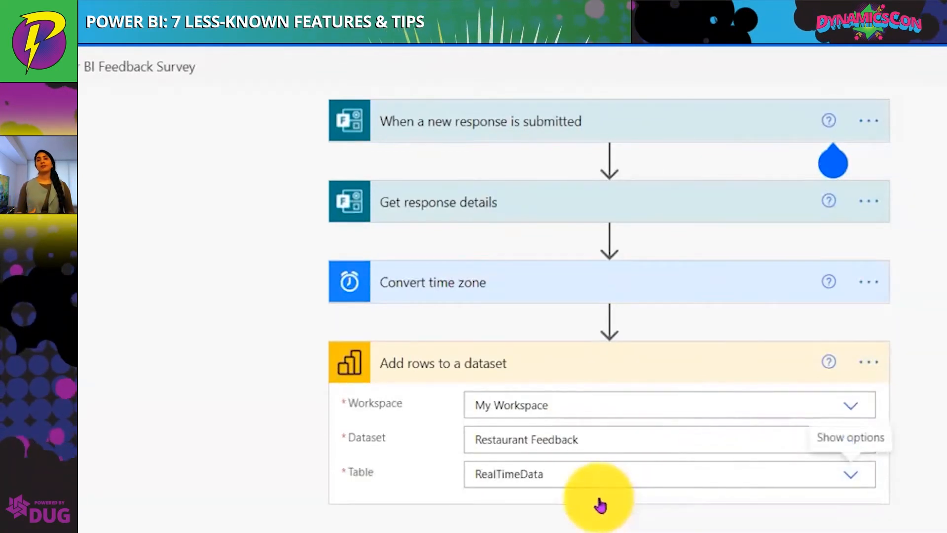
# Map Restaurant Location, Customer Service Rating and Comments to the survey answers, and Time Submitted to Converted time
pyautogui.click(857, 371)
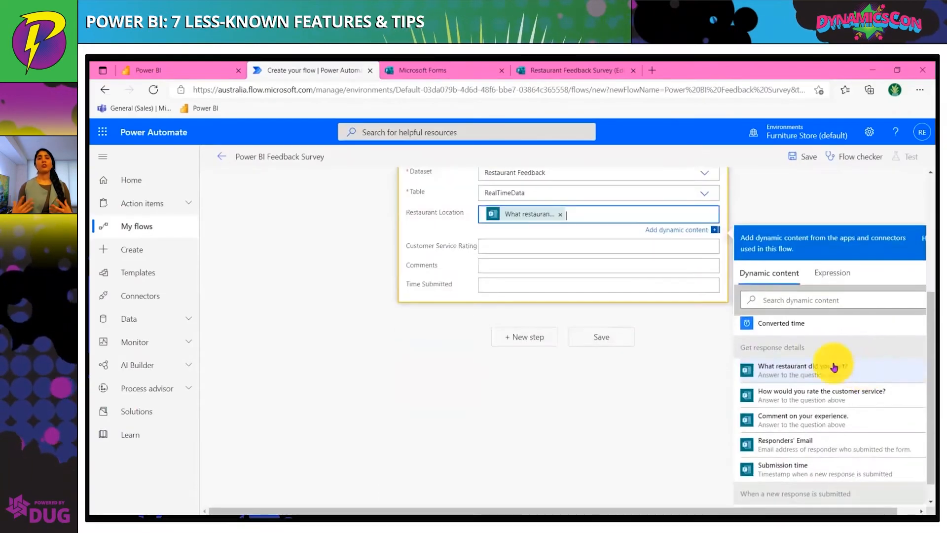
pyautogui.click(626, 251)
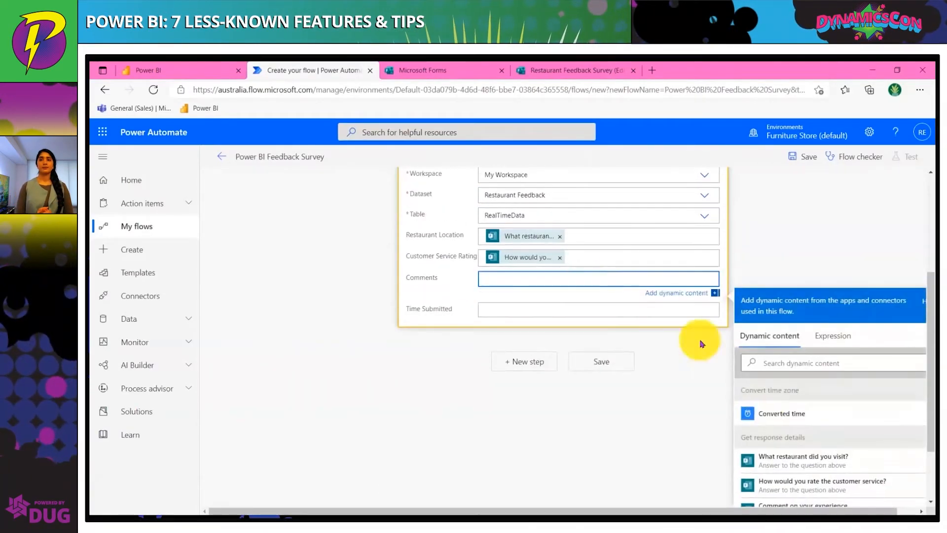
pyautogui.scroll(-1, 795, 449)
pyautogui.click(789, 483)
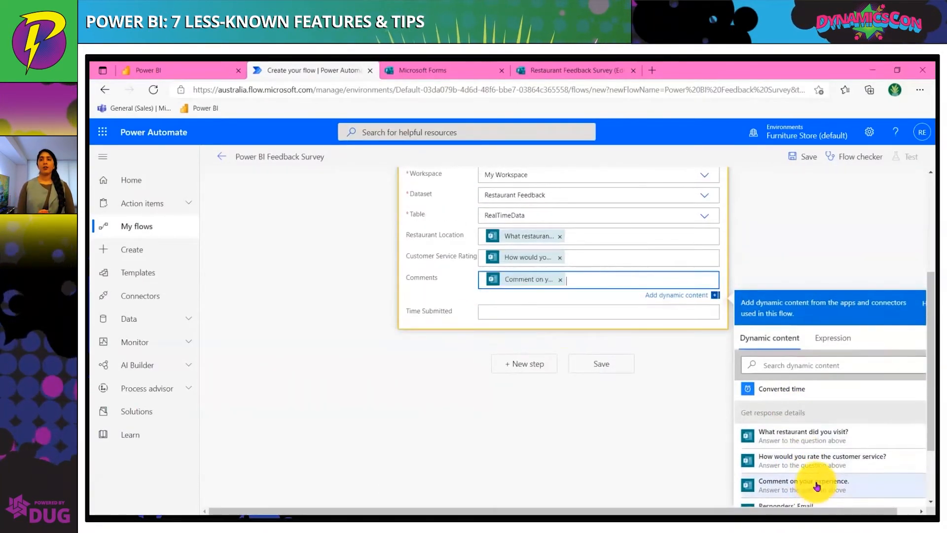
pyautogui.click(562, 311)
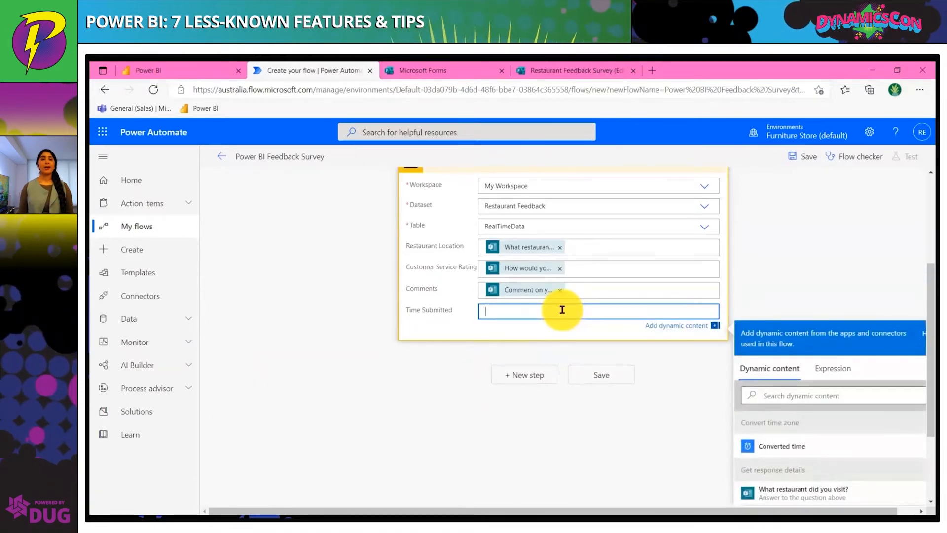
pyautogui.click(807, 446)
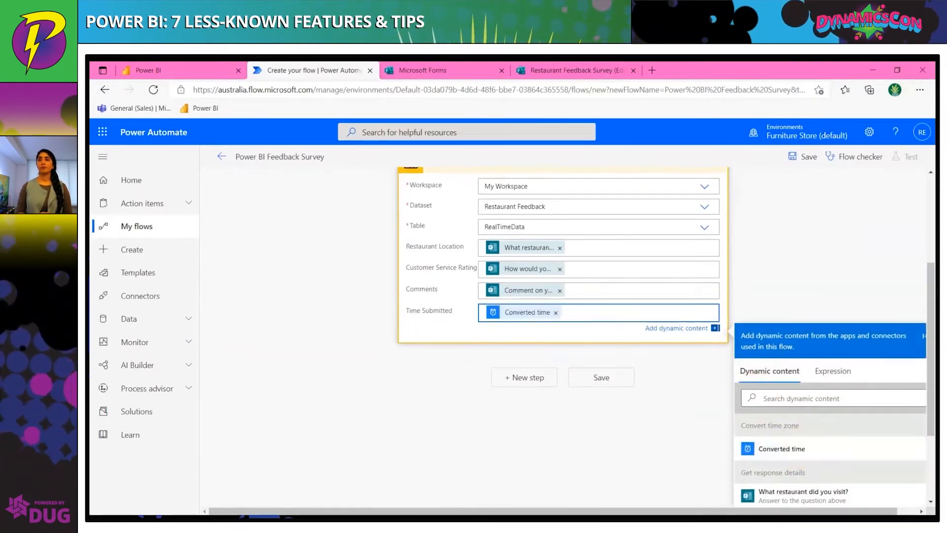
# Save the flow and start a manual test run
pyautogui.click(805, 158)
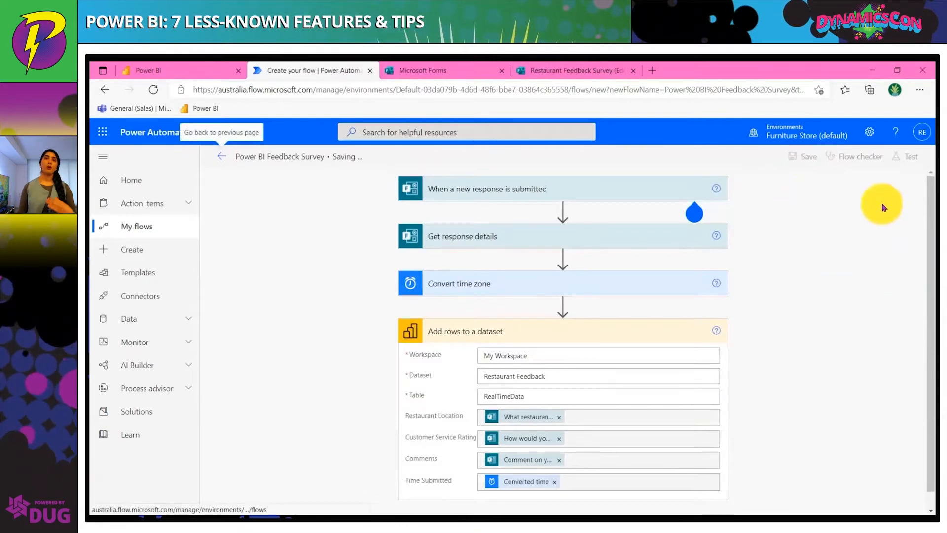
pyautogui.click(906, 158)
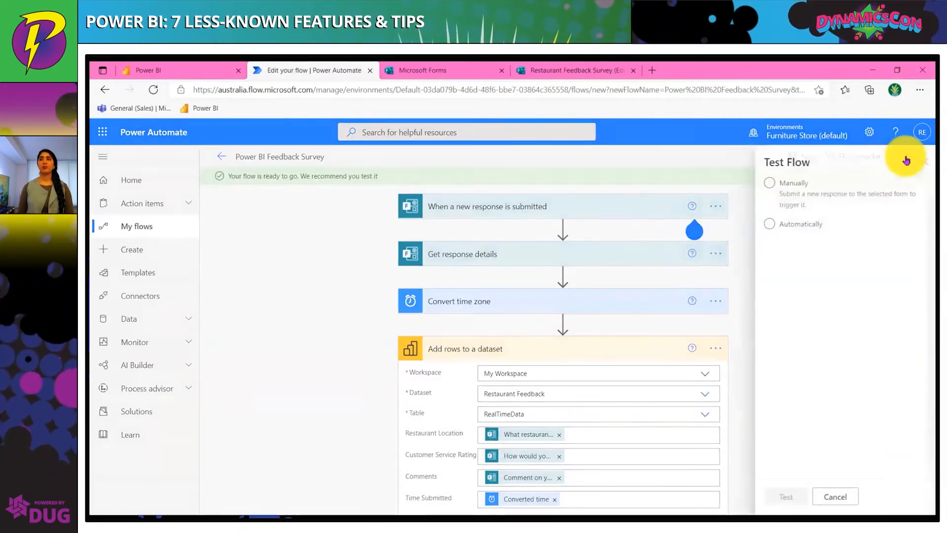
pyautogui.click(778, 497)
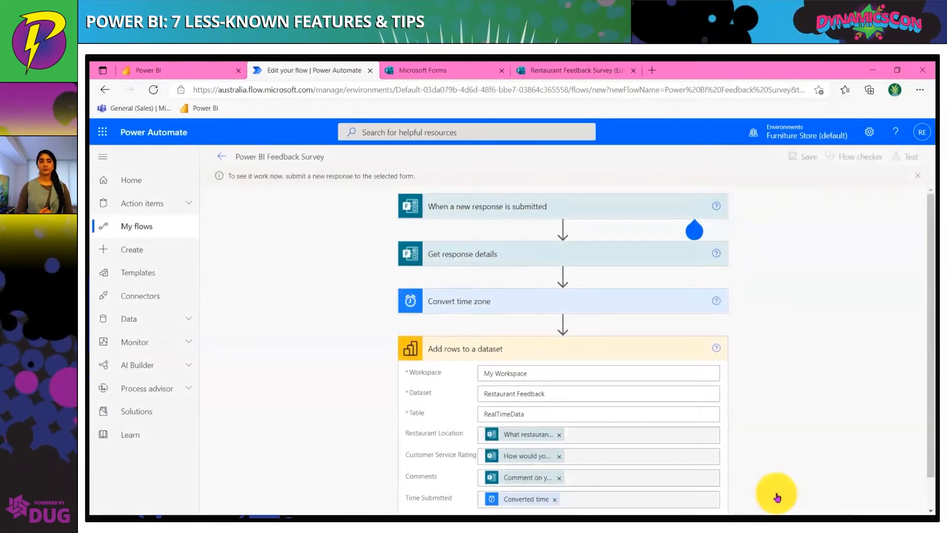
# Submit a survey response: Sydney, Australia, three stars, and the comment "Burgers could have been better"
pyautogui.hotkey('alt', 'Tab')
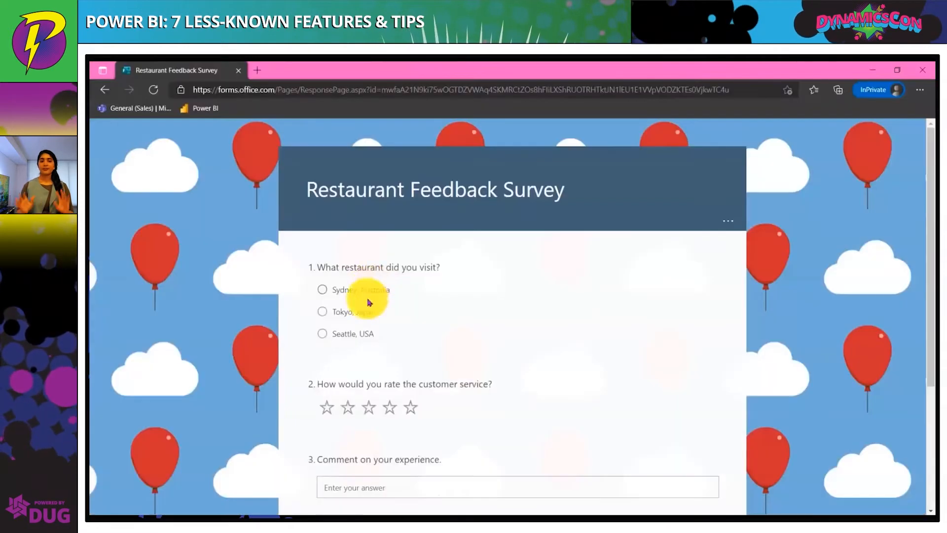
pyautogui.click(367, 292)
pyautogui.click(370, 410)
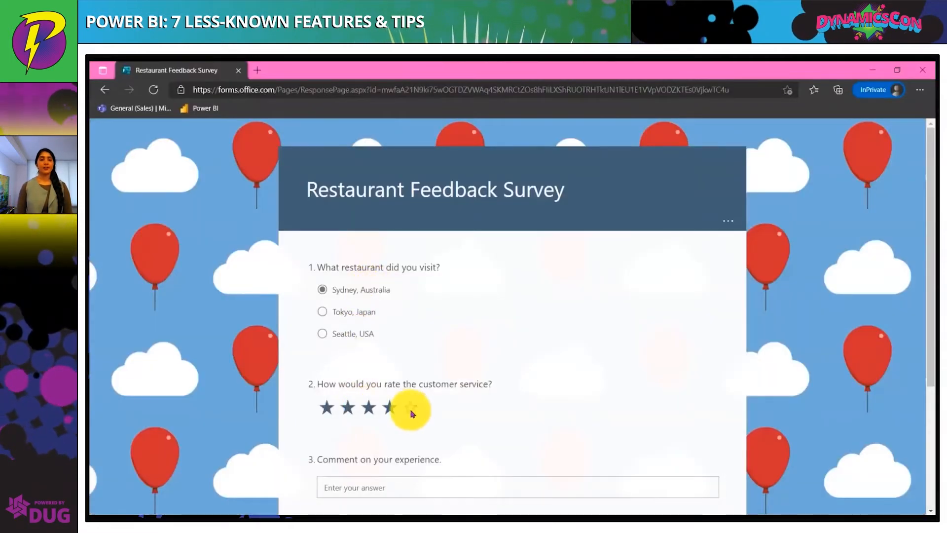
pyautogui.scroll(-3, 438, 453)
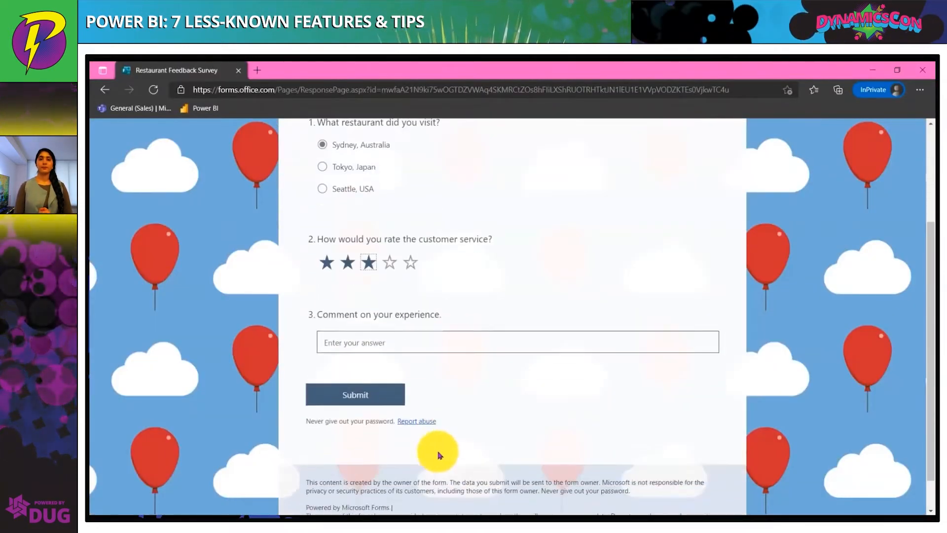
pyautogui.click(476, 309)
pyautogui.write('Bu')
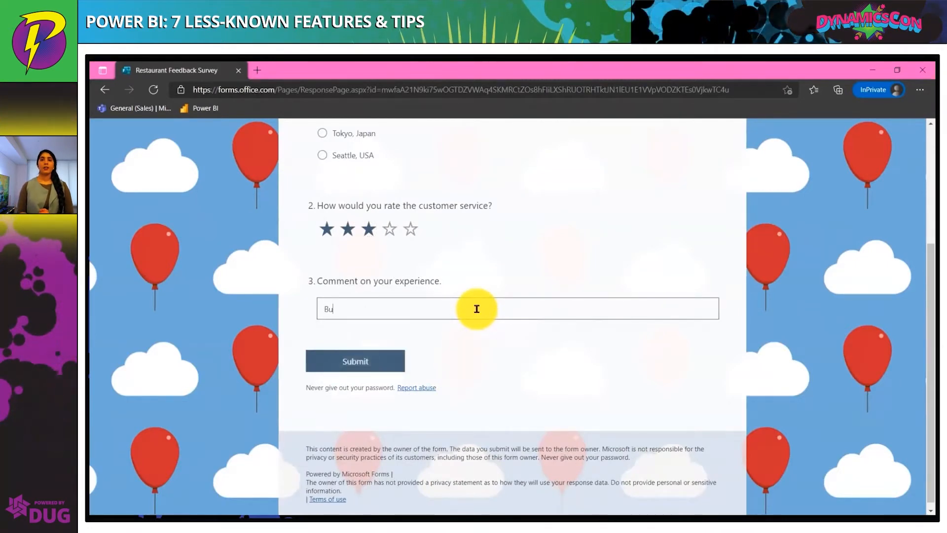
pyautogui.write('rgers could have been better')
pyautogui.click(381, 365)
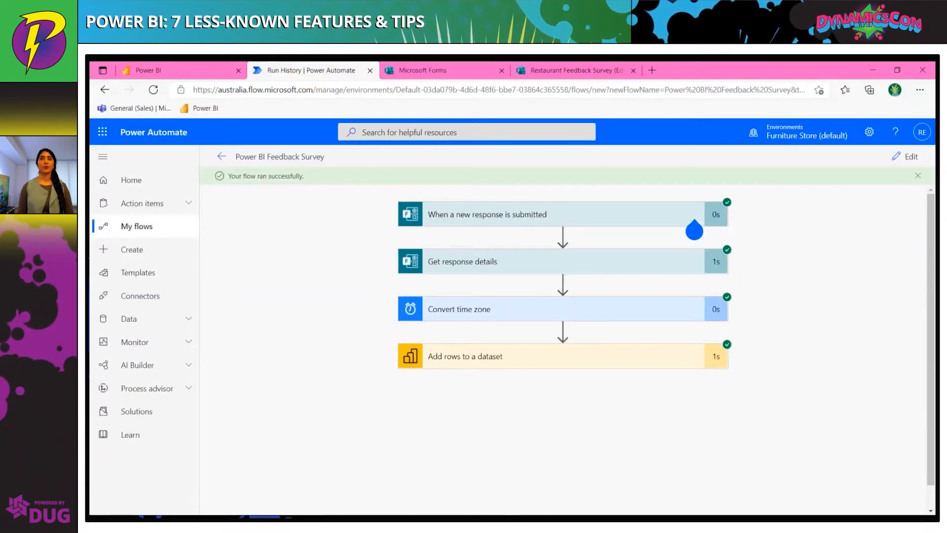
# Open the Restaurant Feedback dataset in My workspace in Power BI and create a new report from it
pyautogui.click(152, 66)
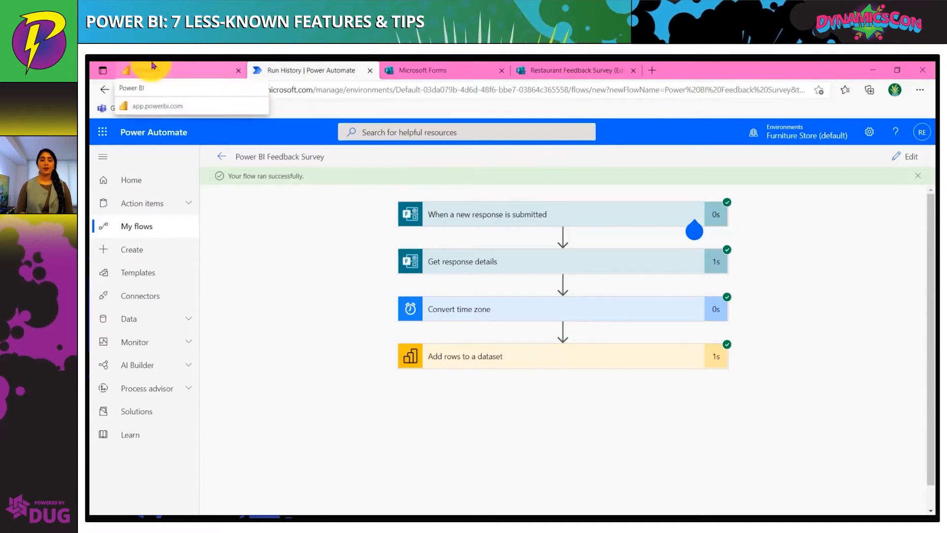
pyautogui.click(152, 68)
pyautogui.click(333, 344)
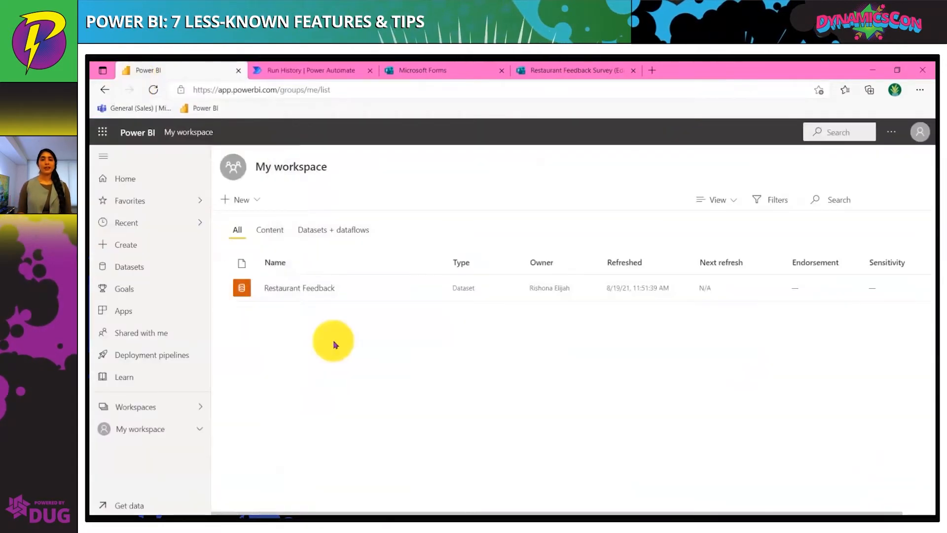
pyautogui.click(431, 289)
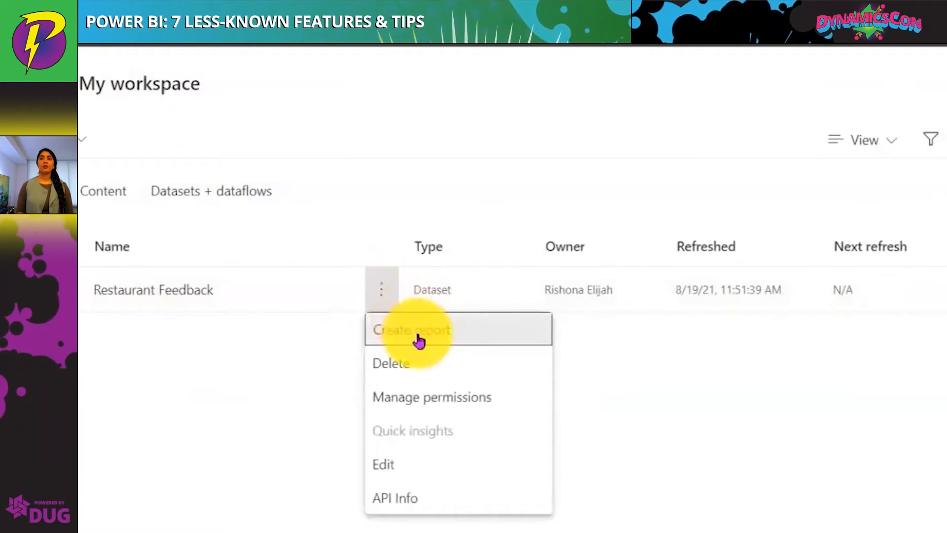
pyautogui.click(419, 339)
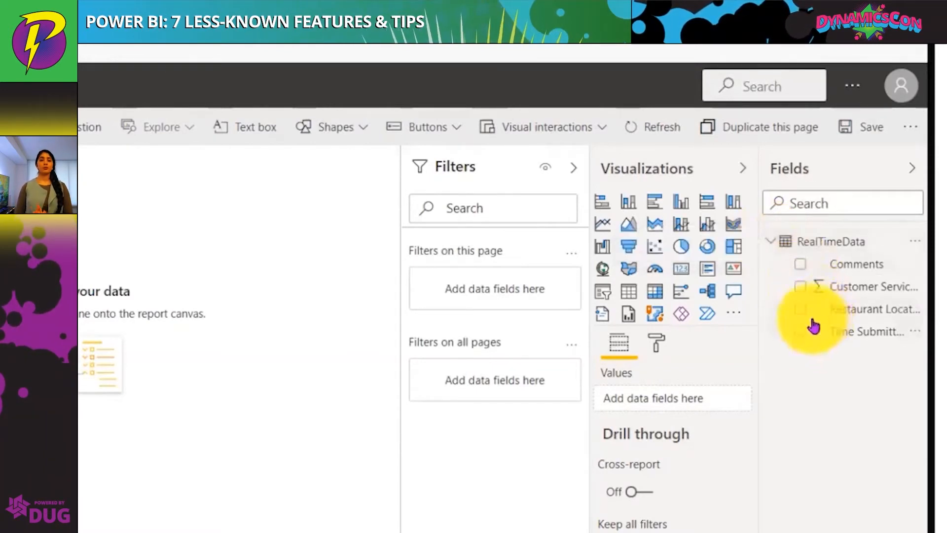
# Add a card showing the average Customer Service Rating and save the report as Restaurant Feedback Survey
pyautogui.click(803, 287)
pyautogui.click(682, 269)
pyautogui.click(726, 397)
pyautogui.click(757, 495)
pyautogui.click(871, 127)
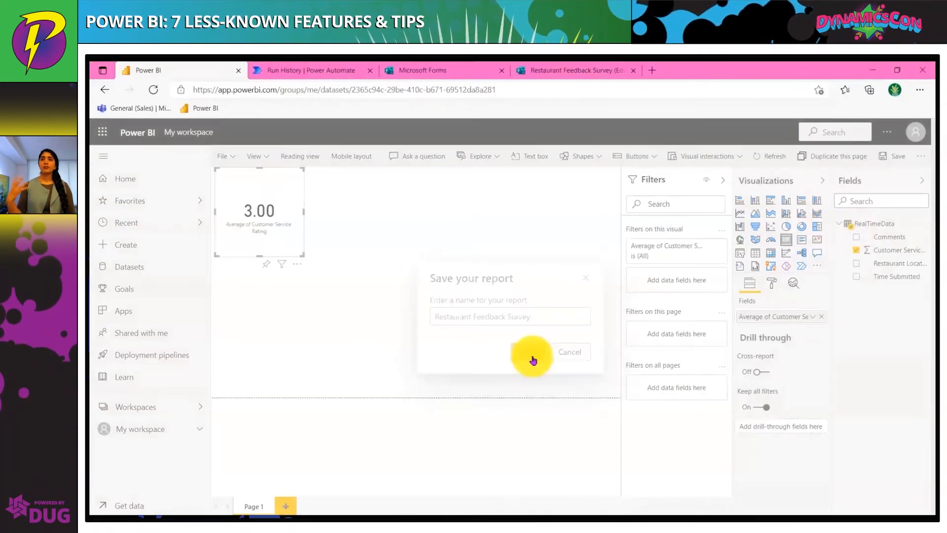
pyautogui.click(533, 361)
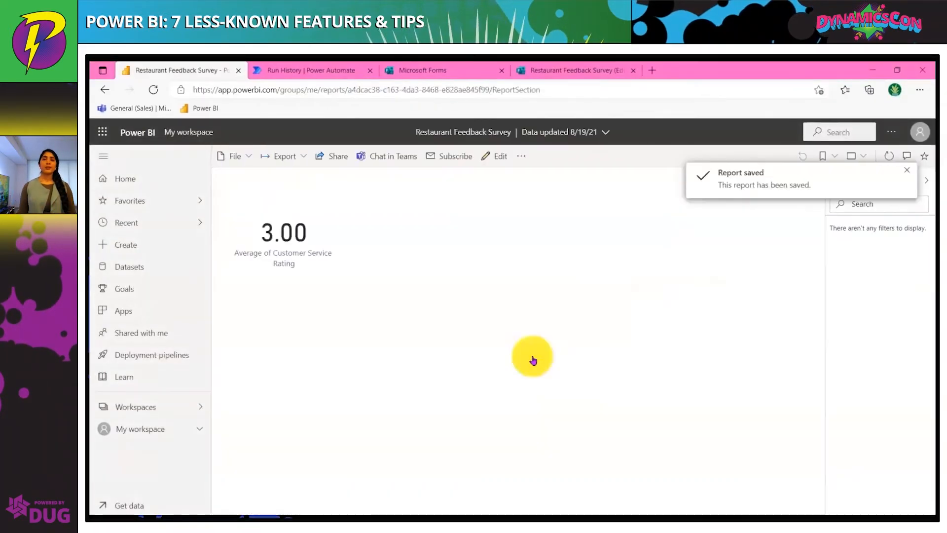
# Edit the report and add a map of Restaurant Location titled Location of Restaurant Visited
pyautogui.click(500, 157)
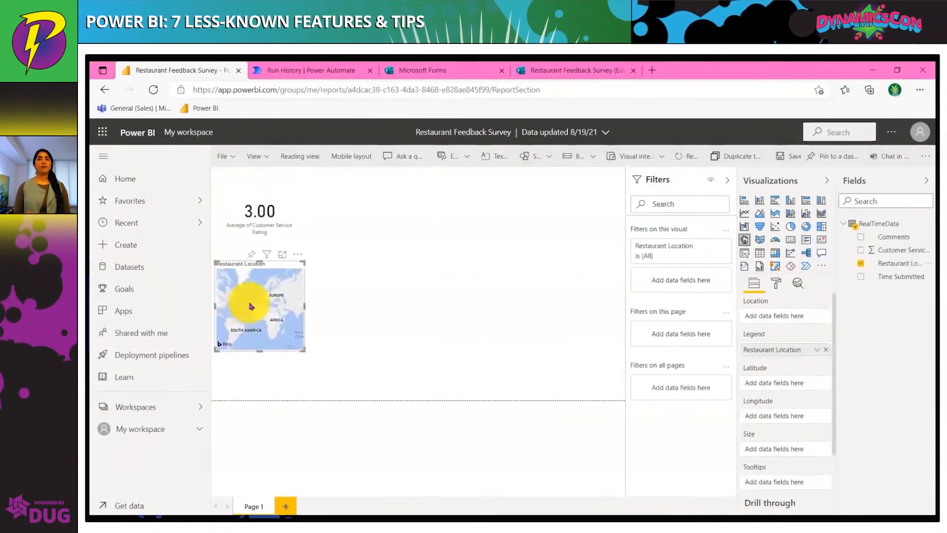
pyautogui.moveTo(902, 263); pyautogui.dragTo(791, 451)
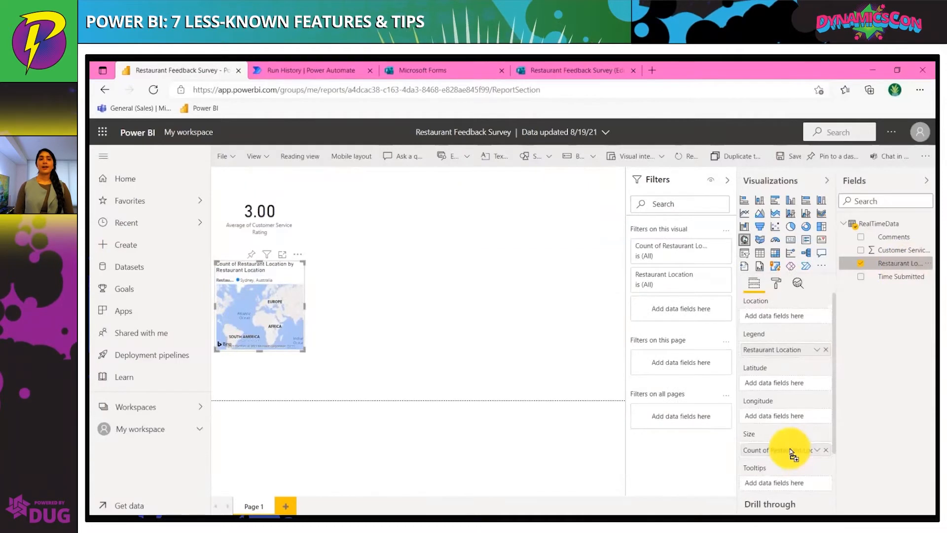
pyautogui.click(776, 282)
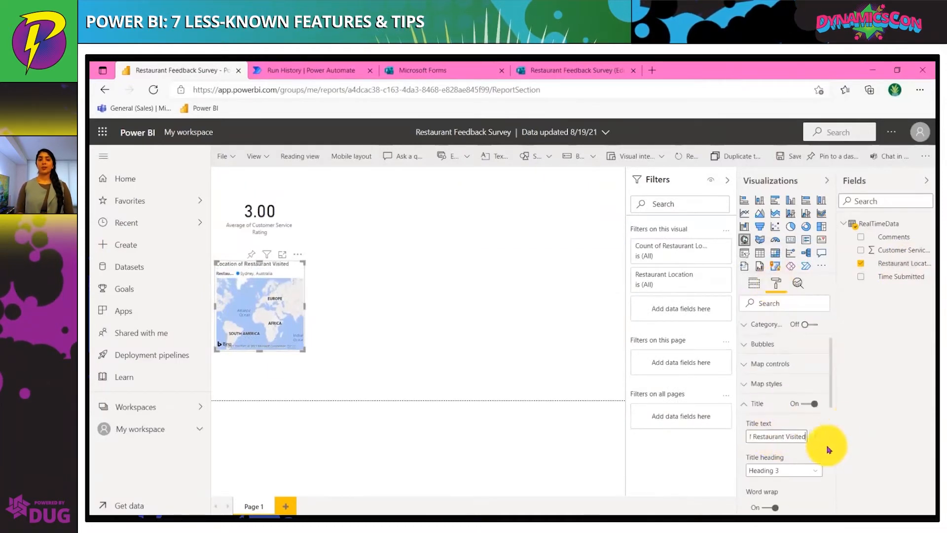
pyautogui.click(569, 330)
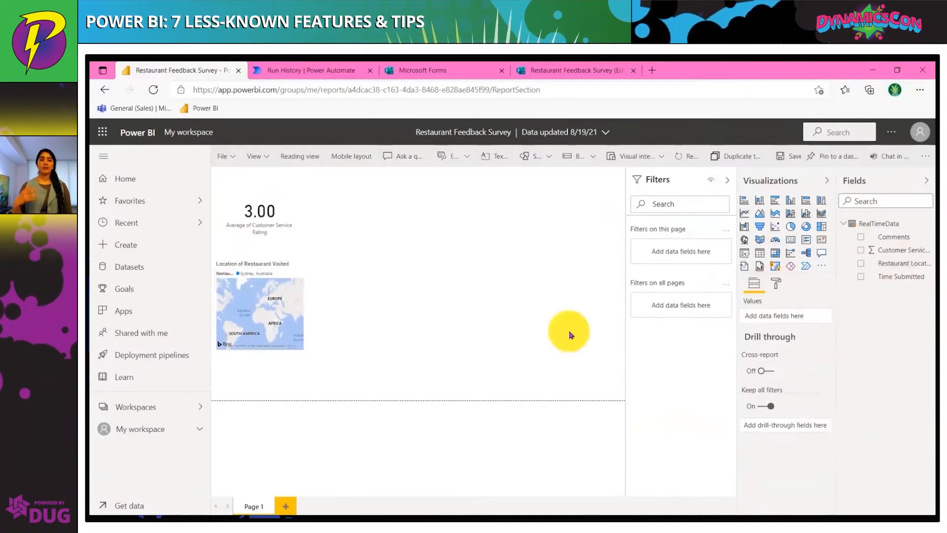
# Add a card counting Time Submitted, rename its field Number of Submissions, and save the report
pyautogui.moveTo(901, 276); pyautogui.dragTo(469, 255)
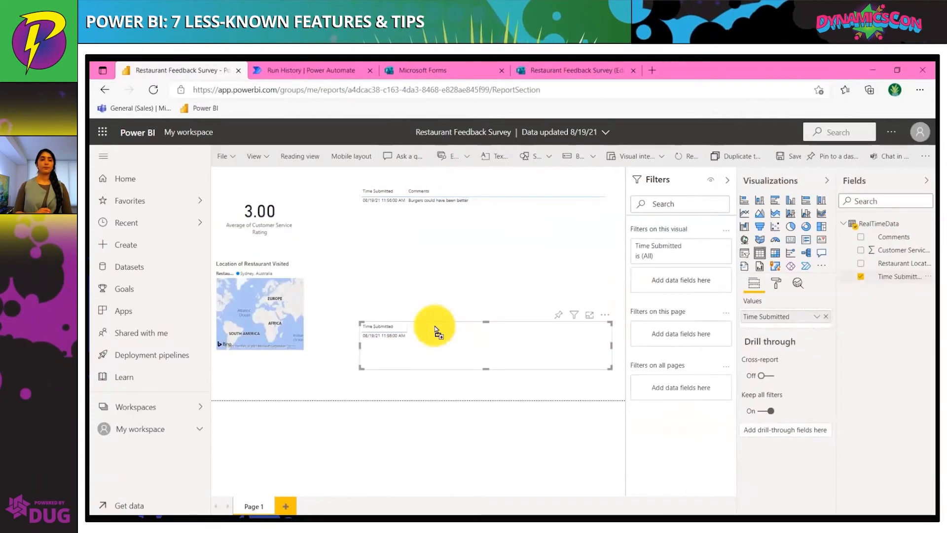
pyautogui.click(791, 239)
pyautogui.click(817, 317)
pyautogui.click(848, 402)
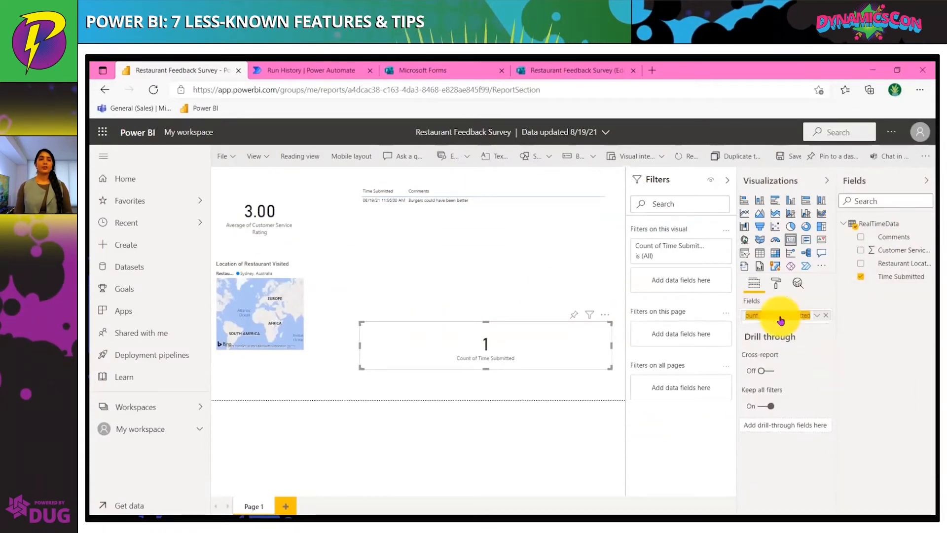
pyautogui.click(789, 156)
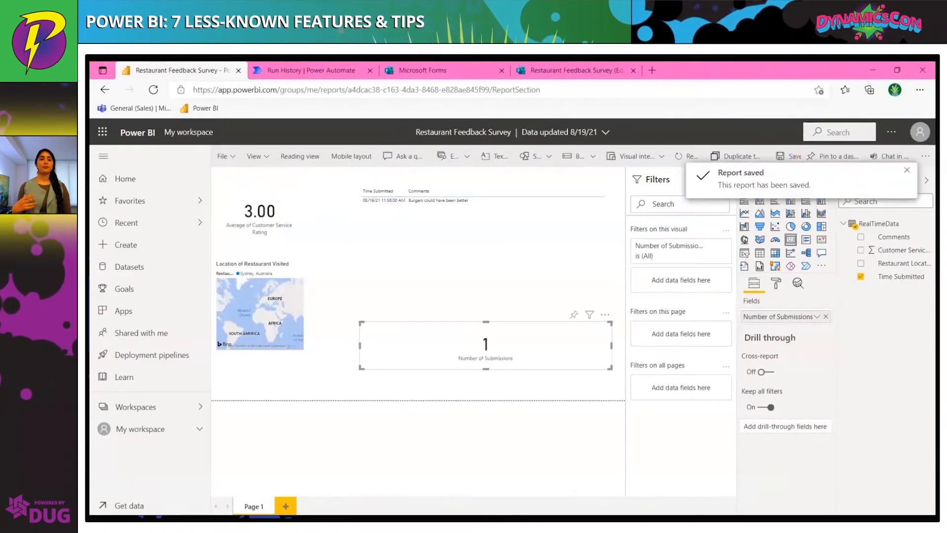
# Pin the Number of Submissions card to a dashboard
pyautogui.click(279, 235)
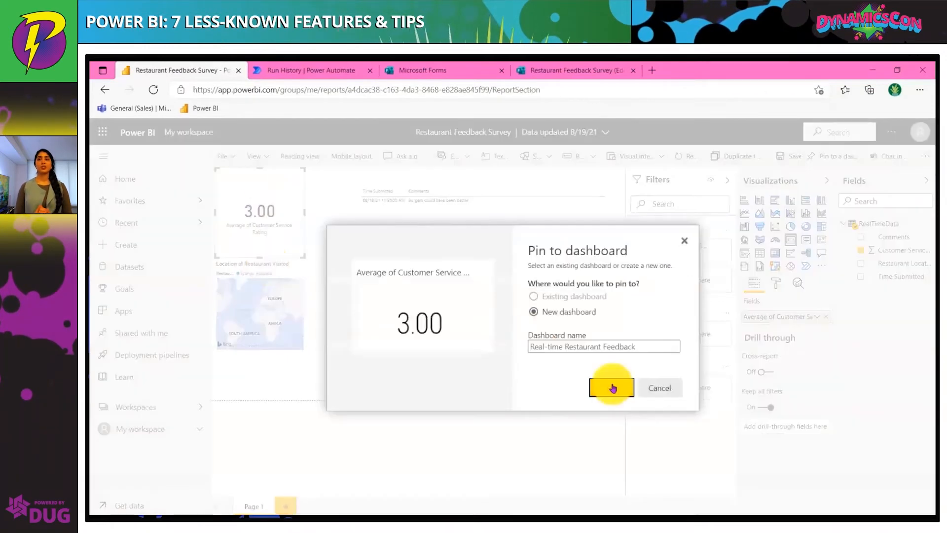
pyautogui.click(609, 386)
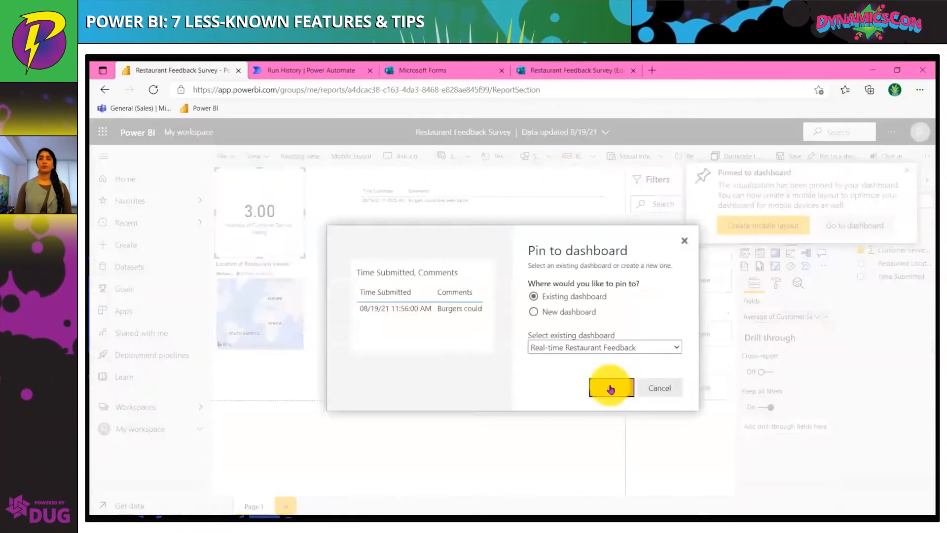
pyautogui.click(609, 387)
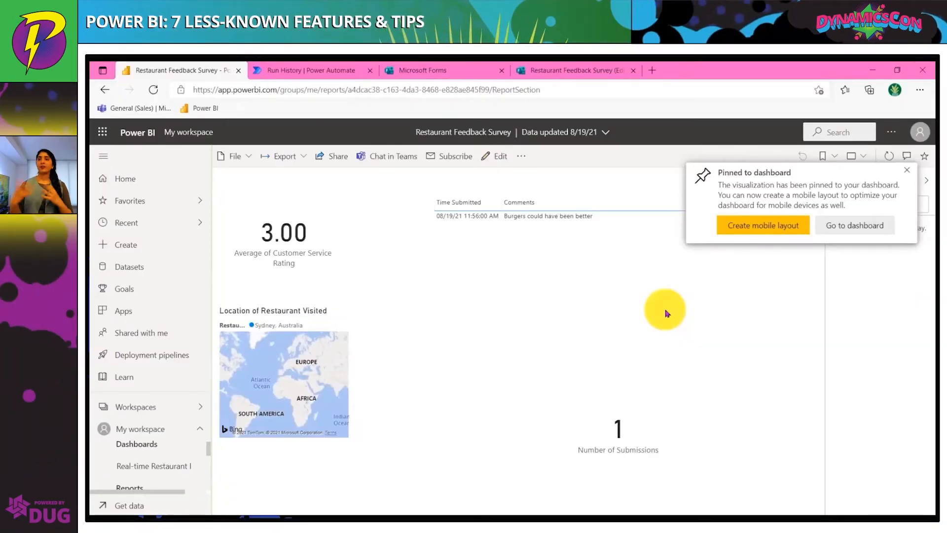
pyautogui.moveTo(374, 421)
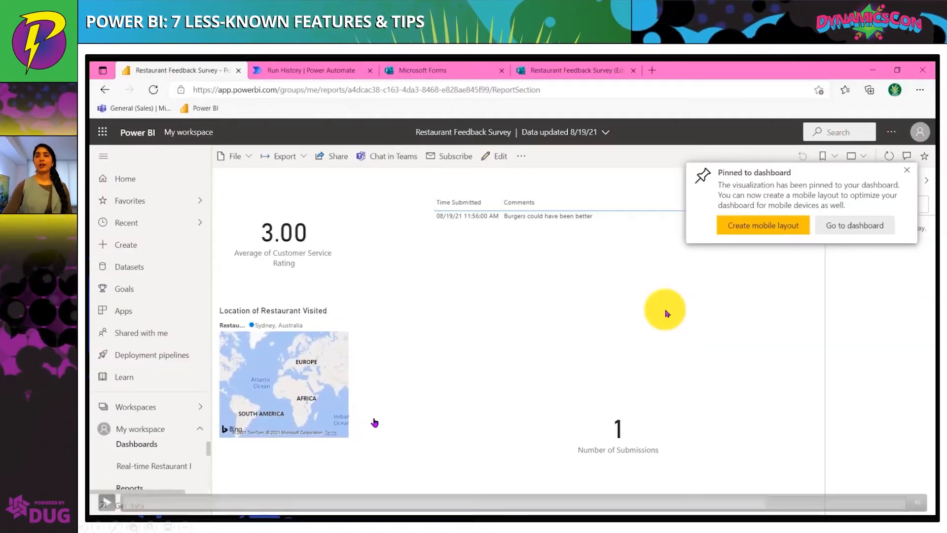
pyautogui.click(105, 503)
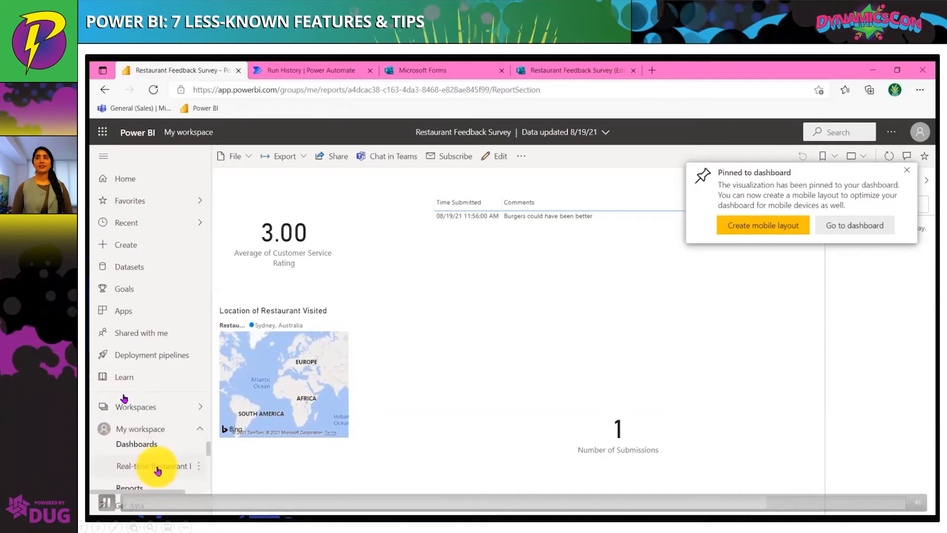
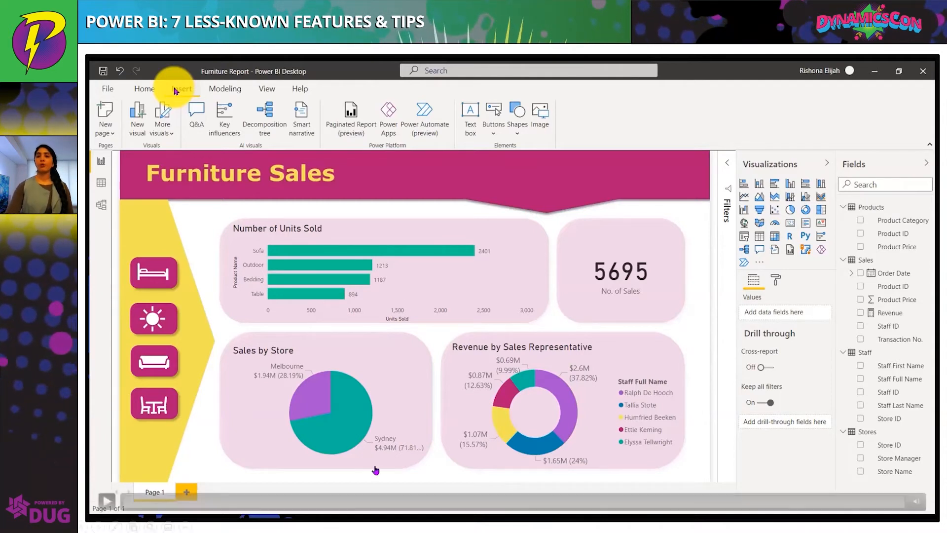
# Insert a Power Automate visual, enlarge it, and add Product Category and Revenue to its Power Automate data
pyautogui.click(439, 132)
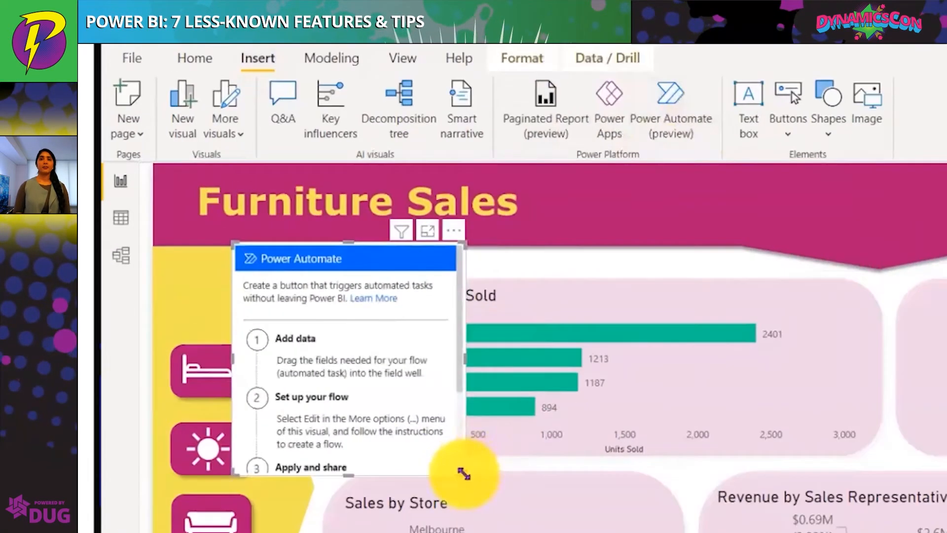
pyautogui.moveTo(303, 333); pyautogui.dragTo(376, 376)
pyautogui.moveTo(587, 532); pyautogui.dragTo(617, 532)
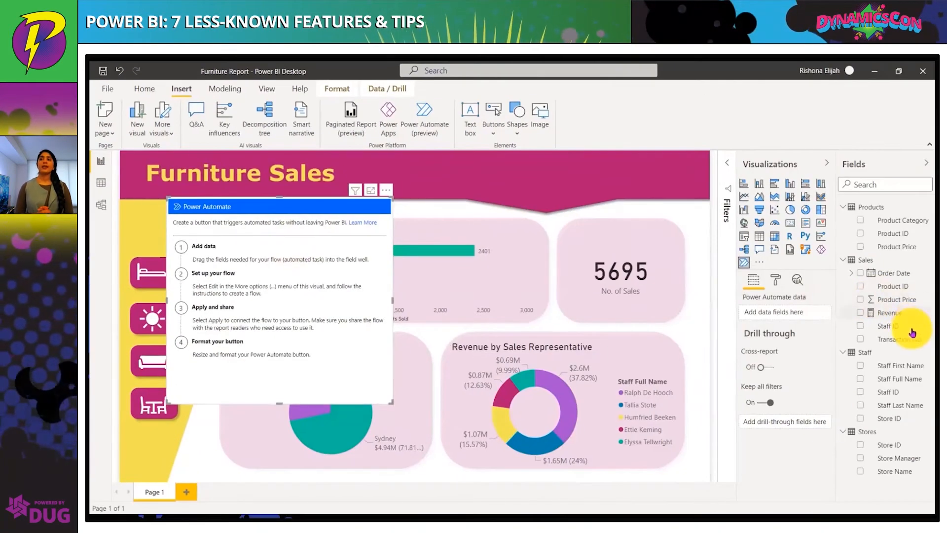
pyautogui.moveTo(888, 313); pyautogui.dragTo(787, 309)
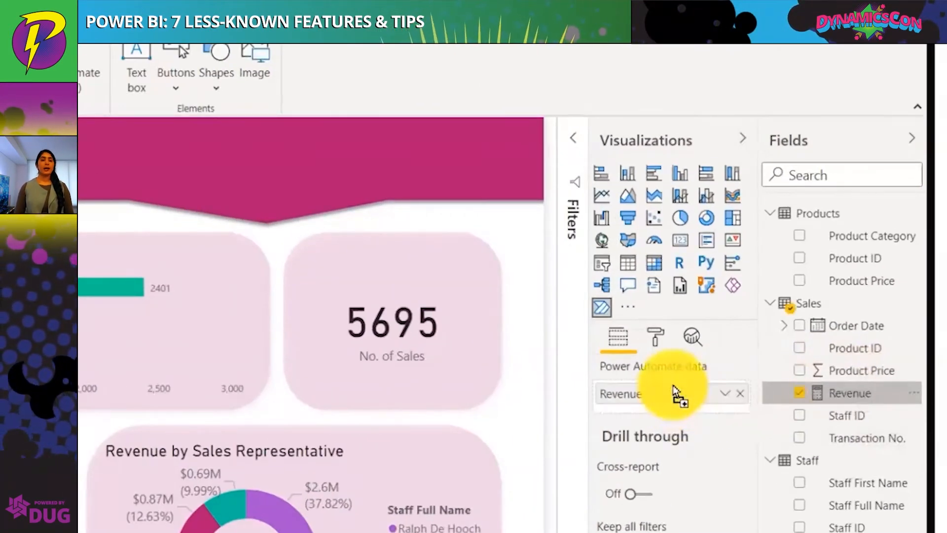
pyautogui.moveTo(880, 235); pyautogui.dragTo(676, 403)
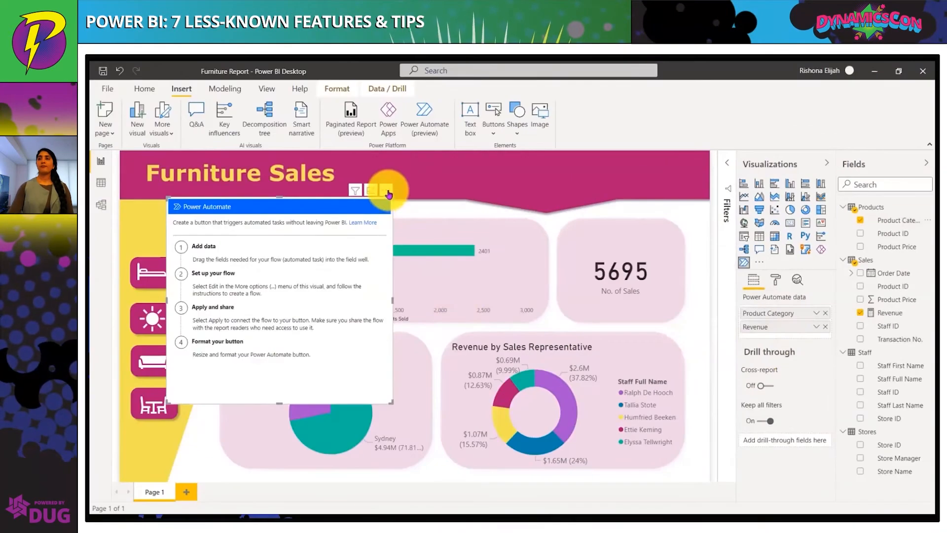
# Edit the visual's flow and add a Teams Post message in a chat or channel action, posting as User to a Sales team channel
pyautogui.click(386, 190)
pyautogui.click(117, 501)
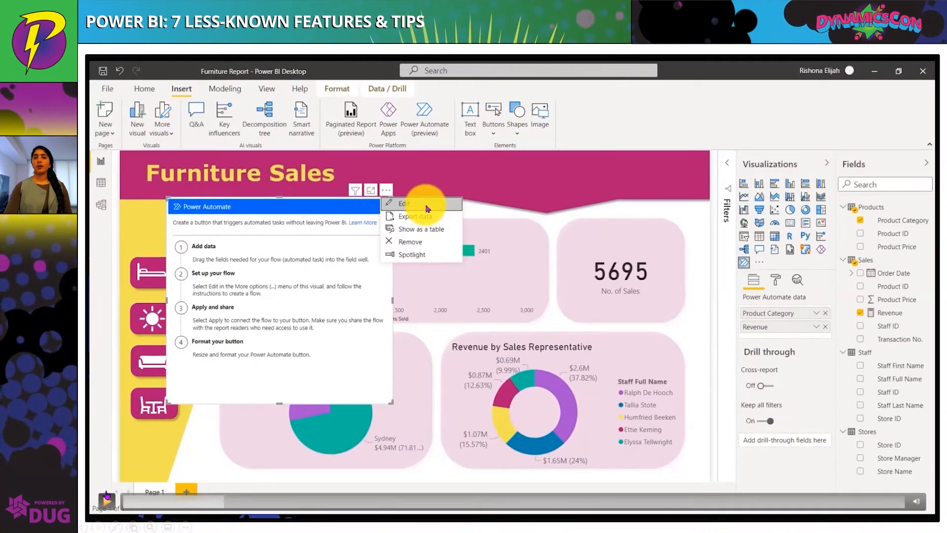
pyautogui.click(106, 500)
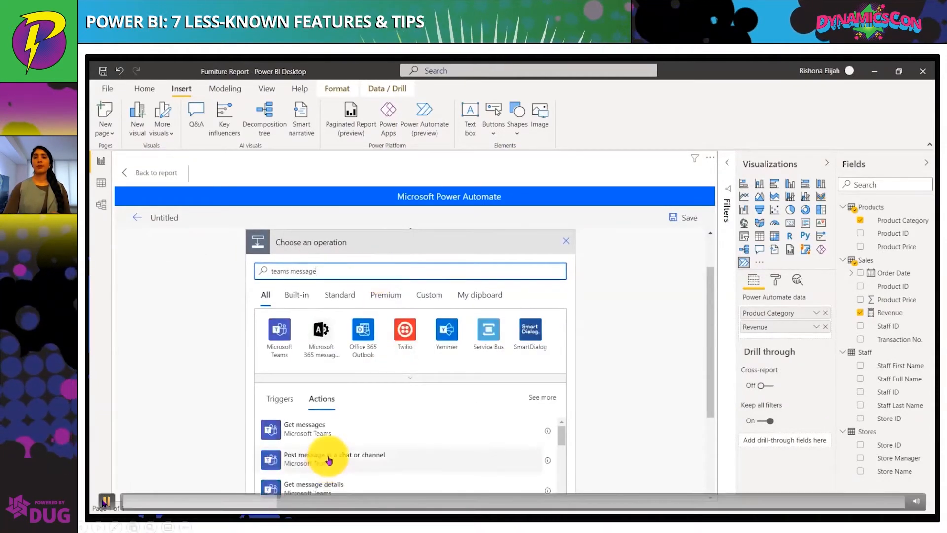
pyautogui.click(128, 424)
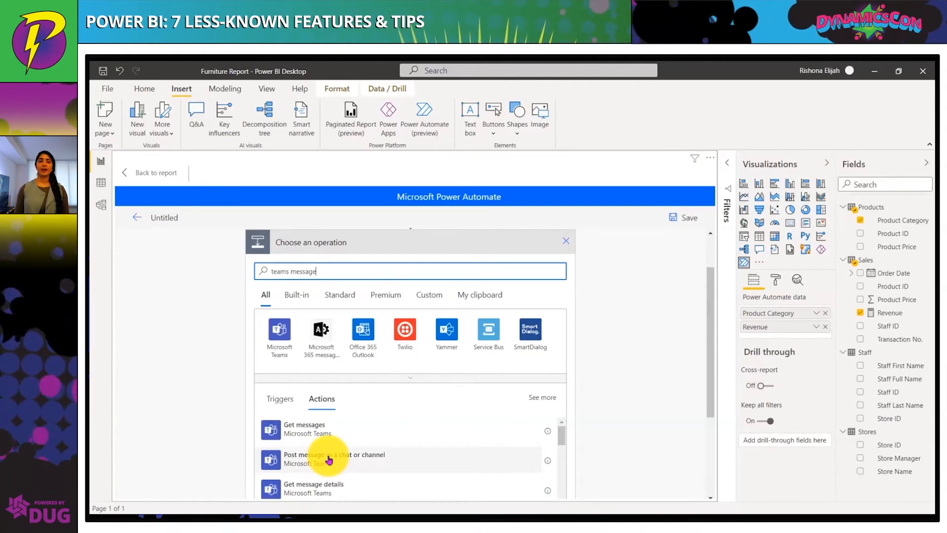
pyautogui.click(108, 501)
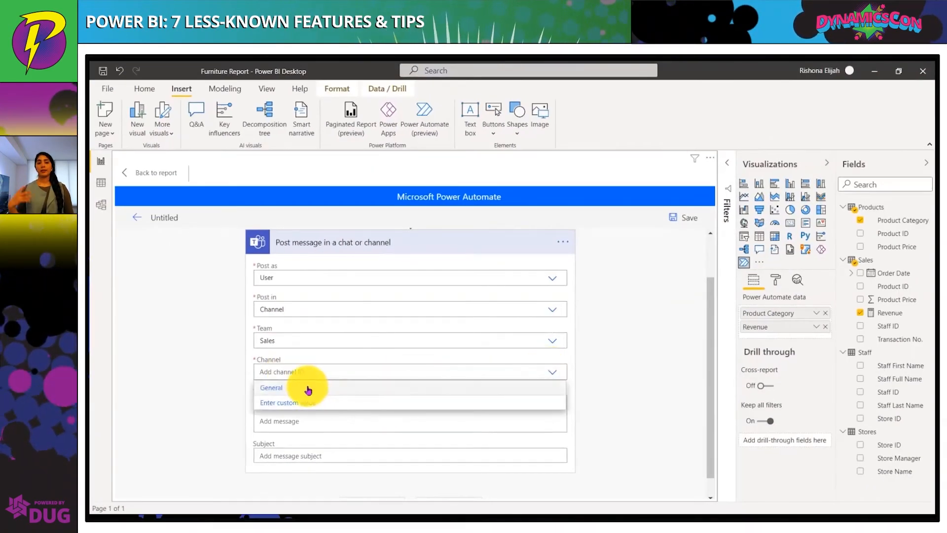
# Post the message to the General channel with the subject Sales update
pyautogui.click(324, 451)
pyautogui.write('Sales update')
# Start the message with We have generated $ and insert the Power BI data Revenue parameter
pyautogui.scroll(-1, 315, 395)
pyautogui.click(310, 368)
pyautogui.write('We have generated $')
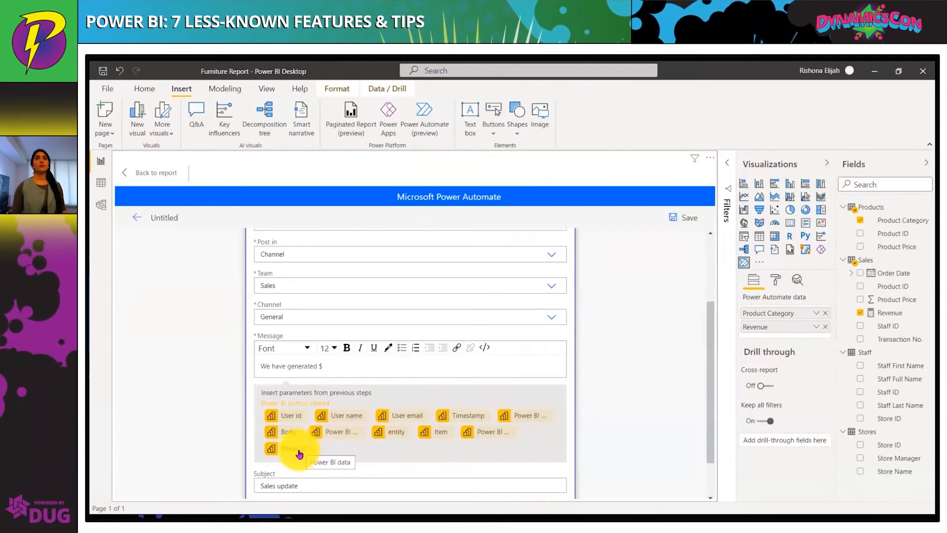
pyautogui.click(504, 436)
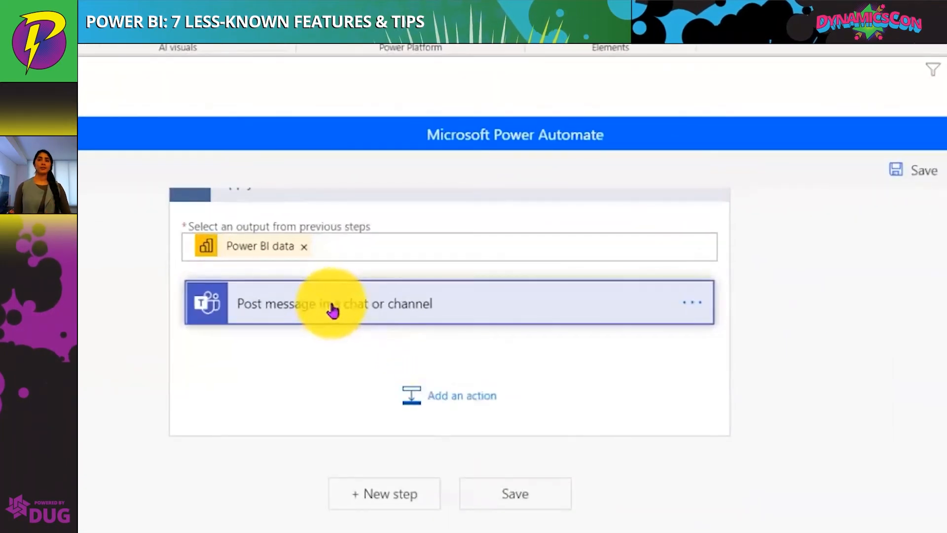
# Continue the message with of revenue from, the Power BI data Product Category parameter, and sales
pyautogui.click(333, 308)
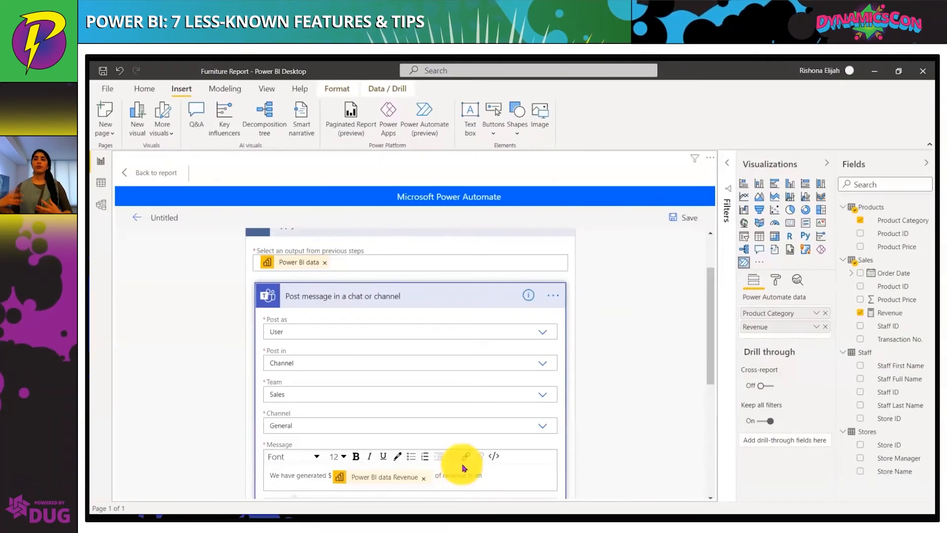
pyautogui.click(461, 463)
pyautogui.write('of revenue from')
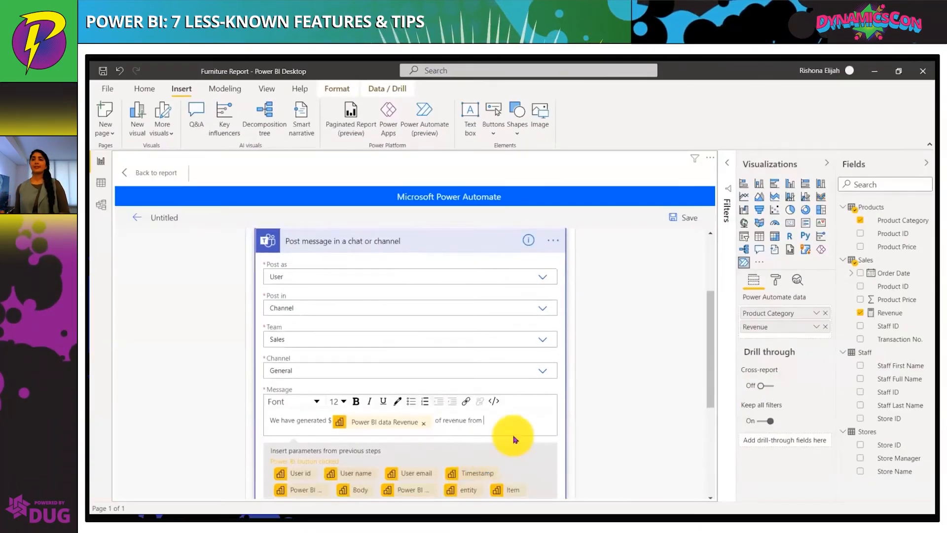
pyautogui.scroll(-3, 535, 422)
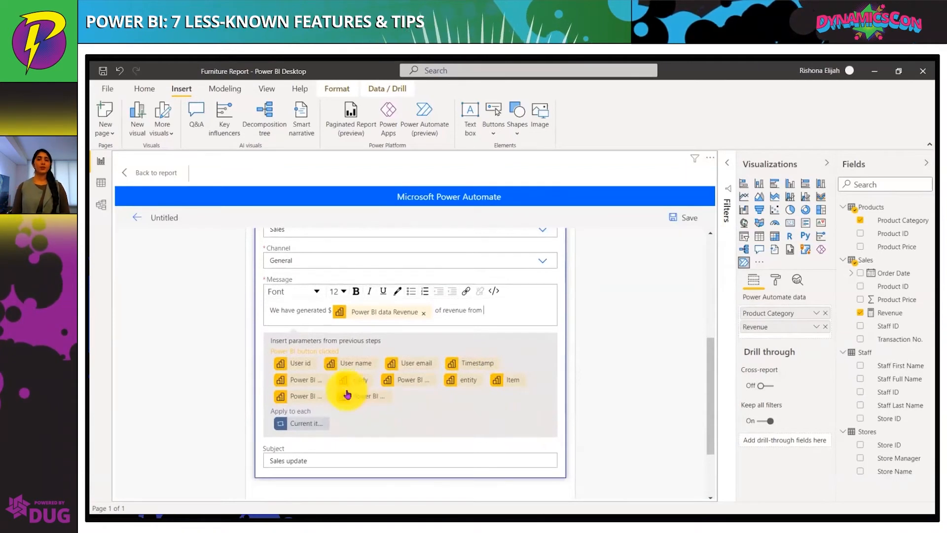
pyautogui.click(292, 382)
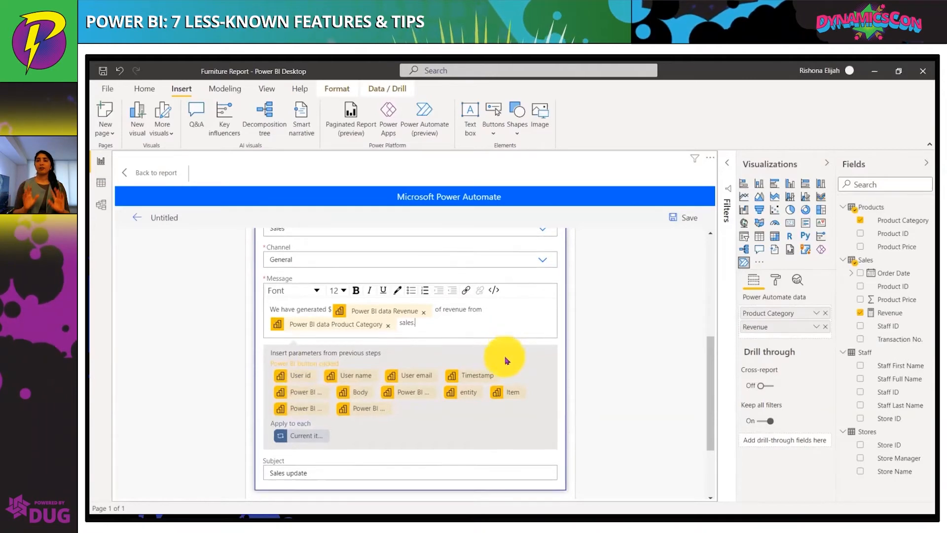
# Save the flow and apply it to the button
pyautogui.scroll(-2, 501, 355)
pyautogui.scroll(3, 508, 395)
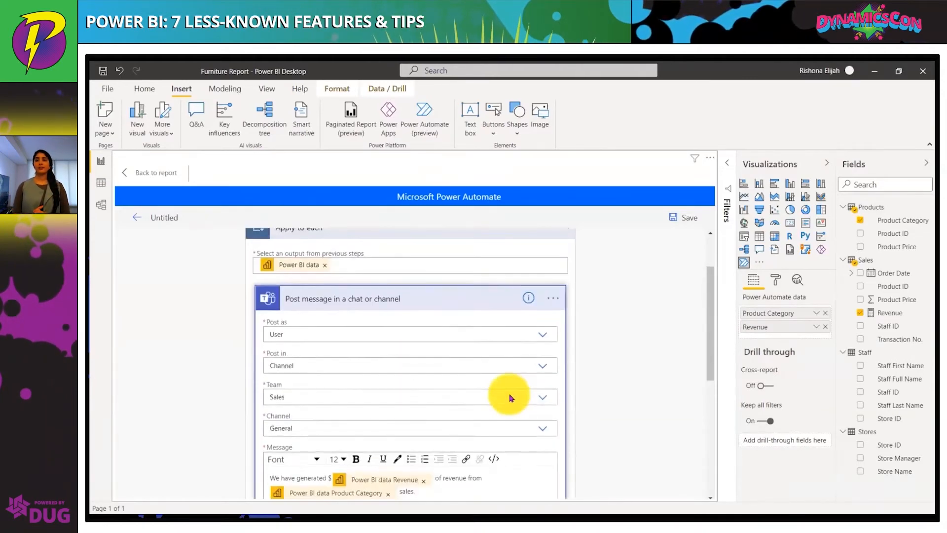
pyautogui.scroll(-5, 508, 400)
pyautogui.click(472, 485)
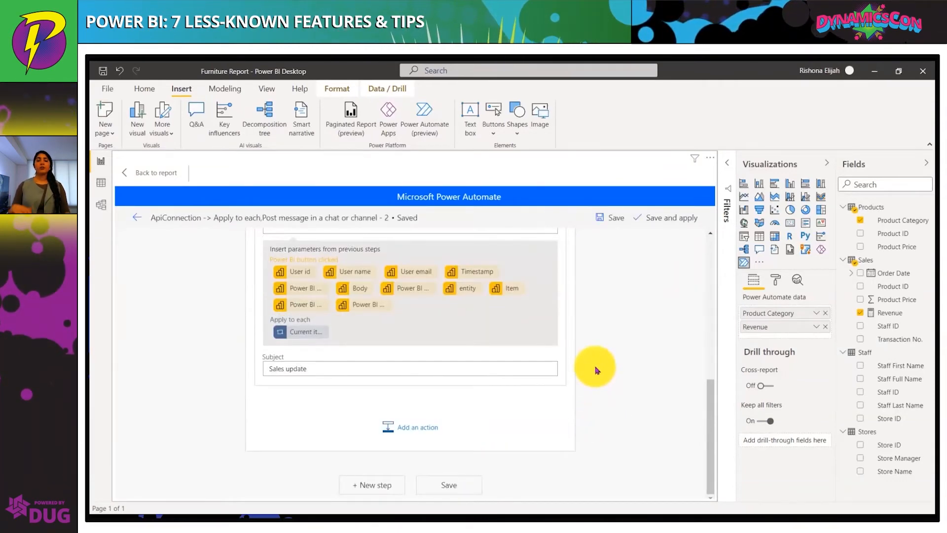
pyautogui.scroll(5, 597, 370)
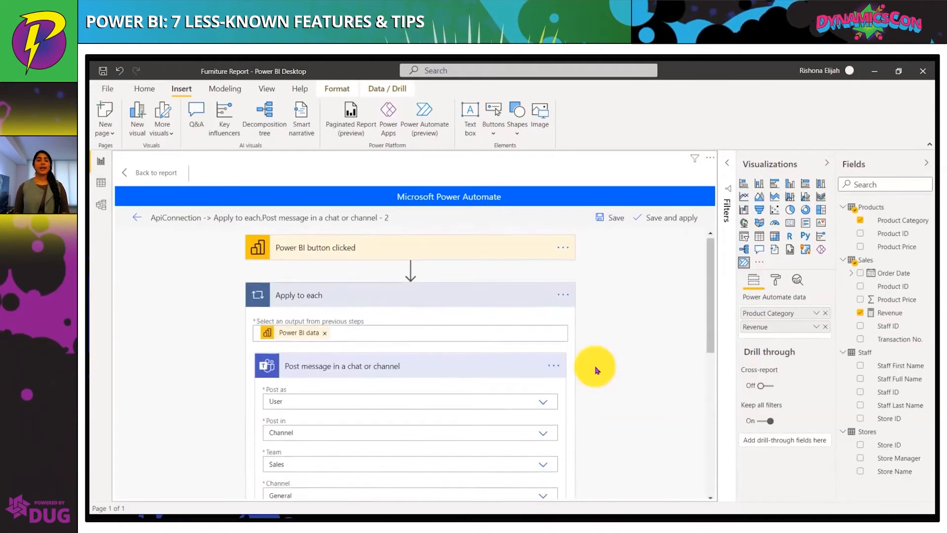
pyautogui.click(666, 218)
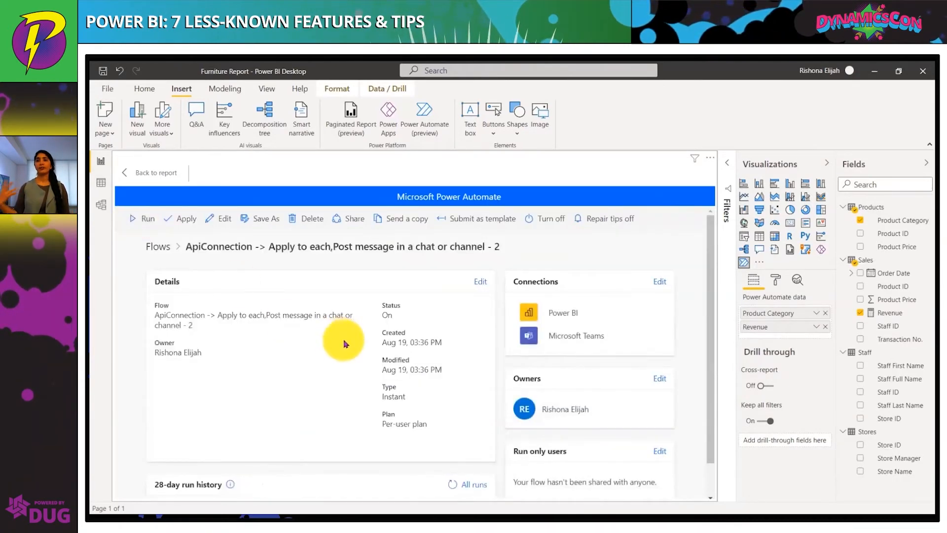
# Grant a colleague run-only permission for the flow and save the change
pyautogui.scroll(-1, 339, 338)
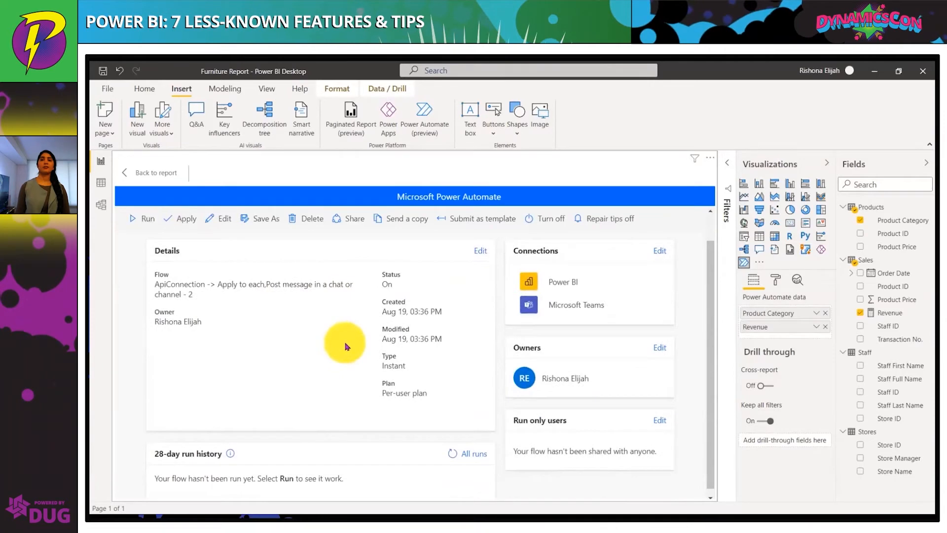
pyautogui.click(666, 415)
pyautogui.click(547, 314)
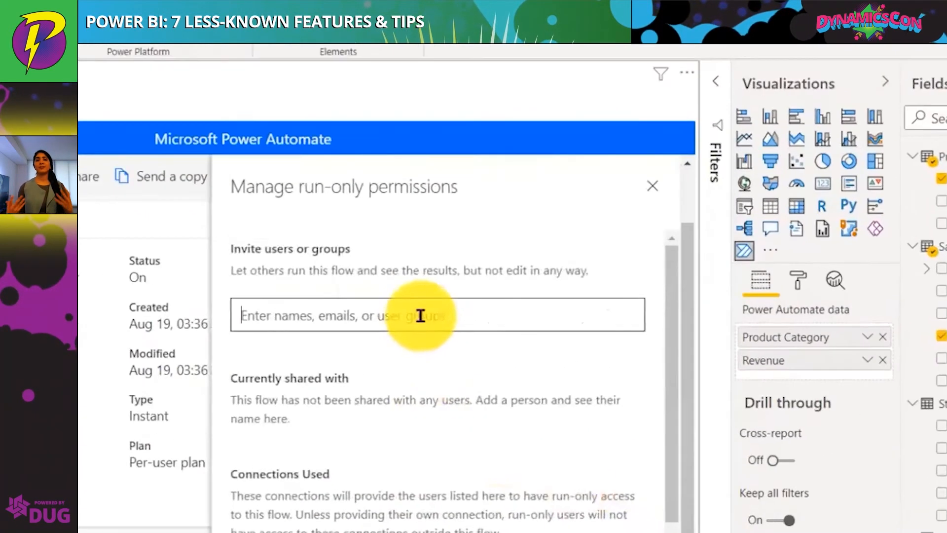
pyautogui.write('mortim')
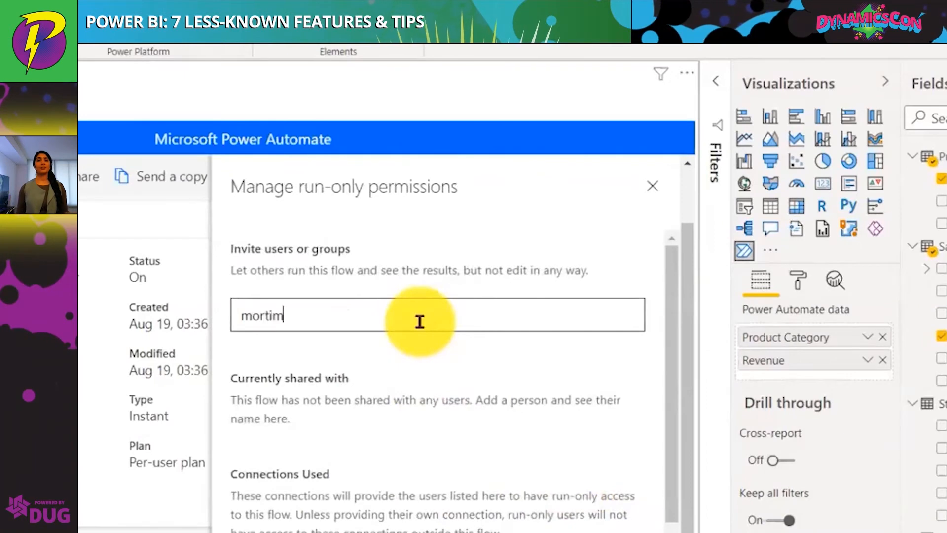
pyautogui.click(415, 366)
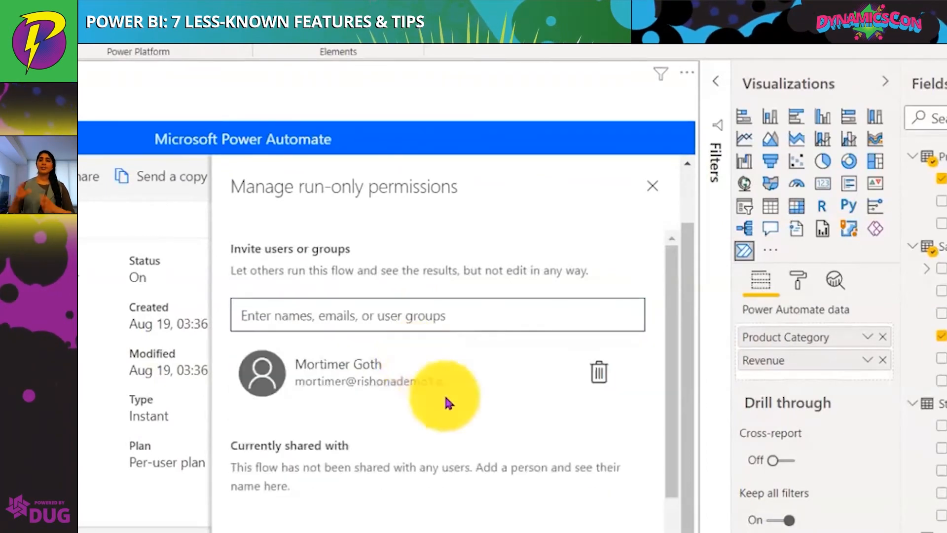
pyautogui.scroll(-5, 444, 395)
pyautogui.click(500, 490)
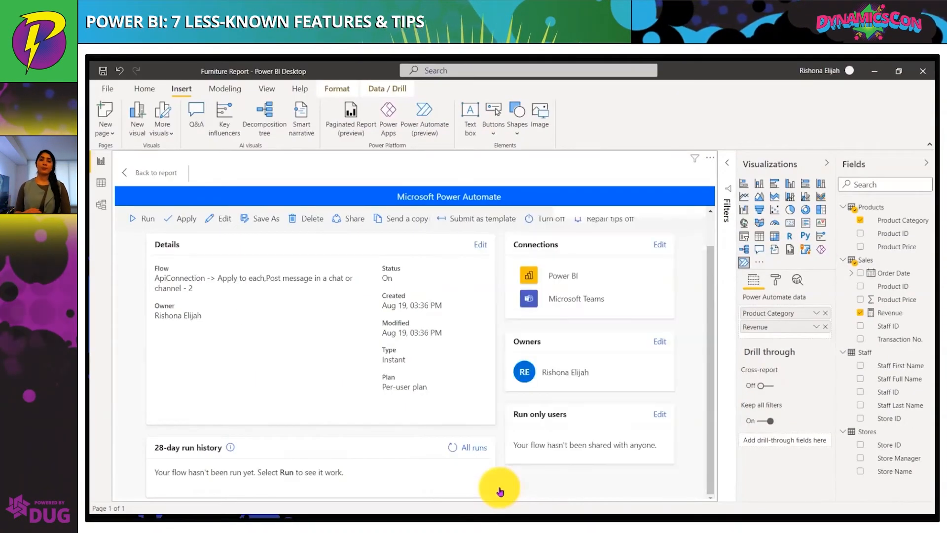
# Return to the report and shrink the Run flow button into the lower left corner
pyautogui.click(145, 172)
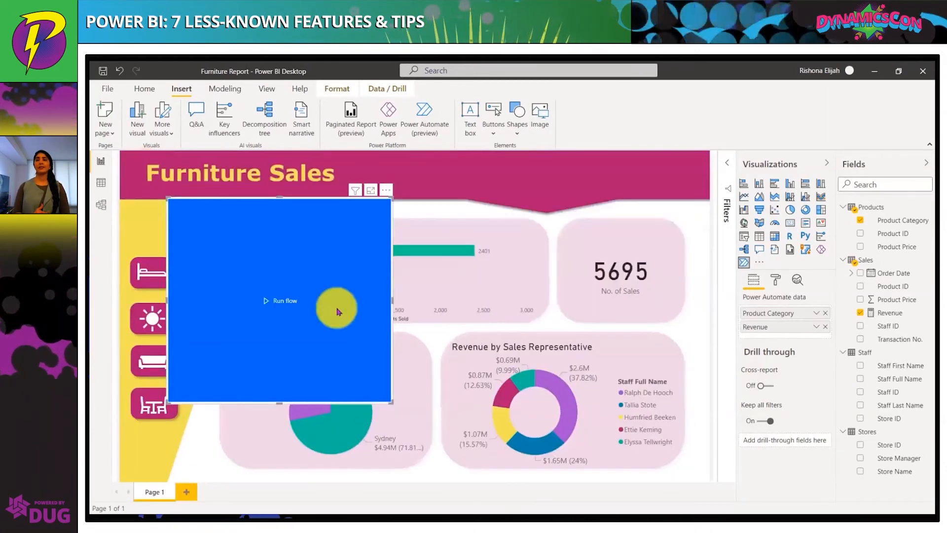
pyautogui.moveTo(387, 402); pyautogui.dragTo(186, 451)
# Set the button's text to Post Teams Message
pyautogui.click(775, 280)
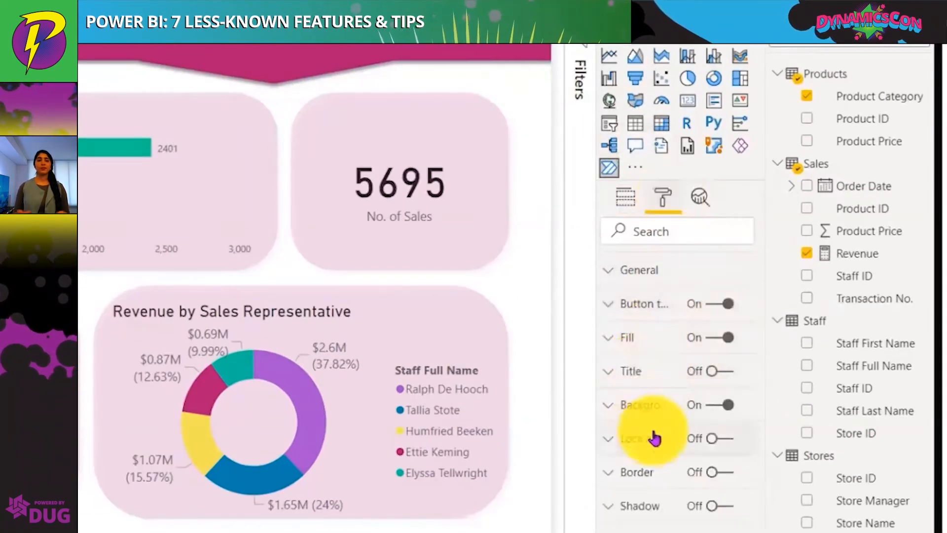
pyautogui.click(641, 303)
pyautogui.moveTo(659, 393); pyautogui.dragTo(592, 388)
pyautogui.write('Post Teams Message')
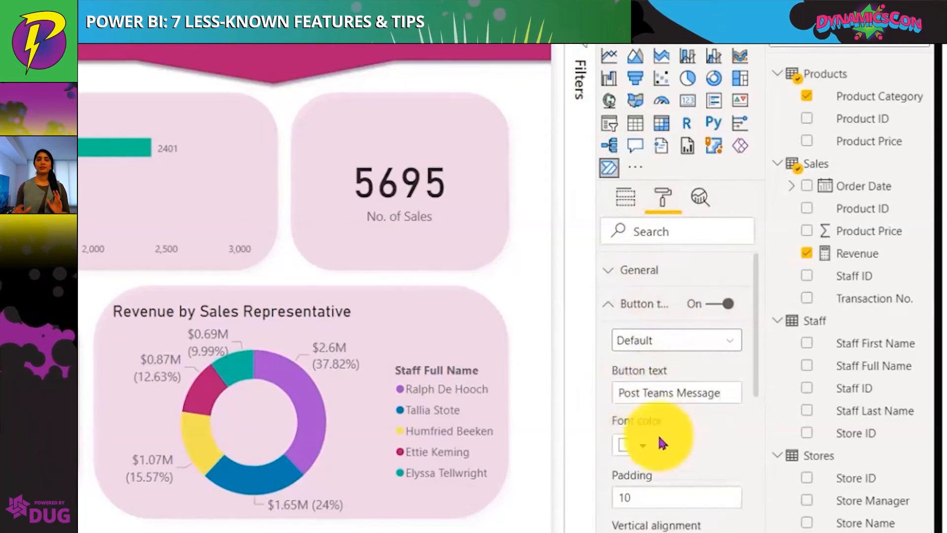
# Change the button's fill background colour to purple
pyautogui.scroll(-10, 661, 442)
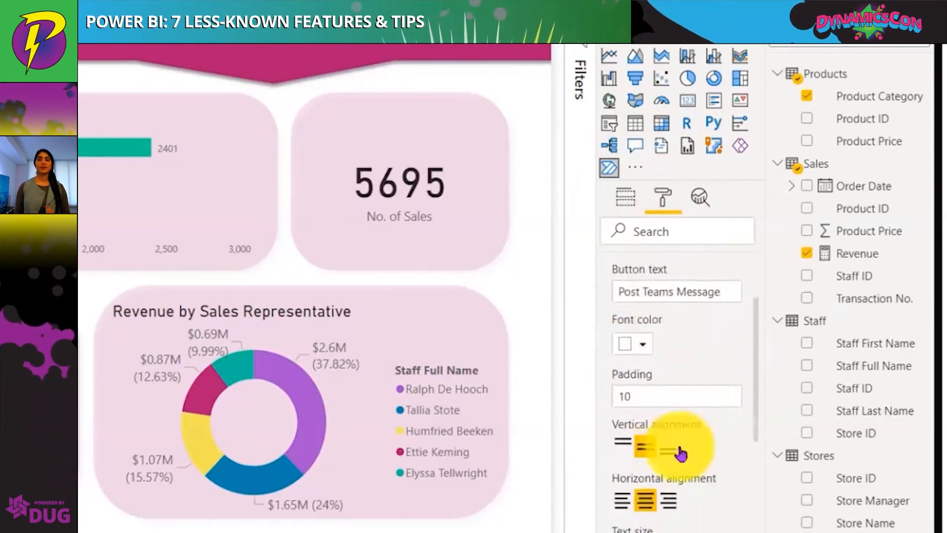
pyautogui.click(666, 382)
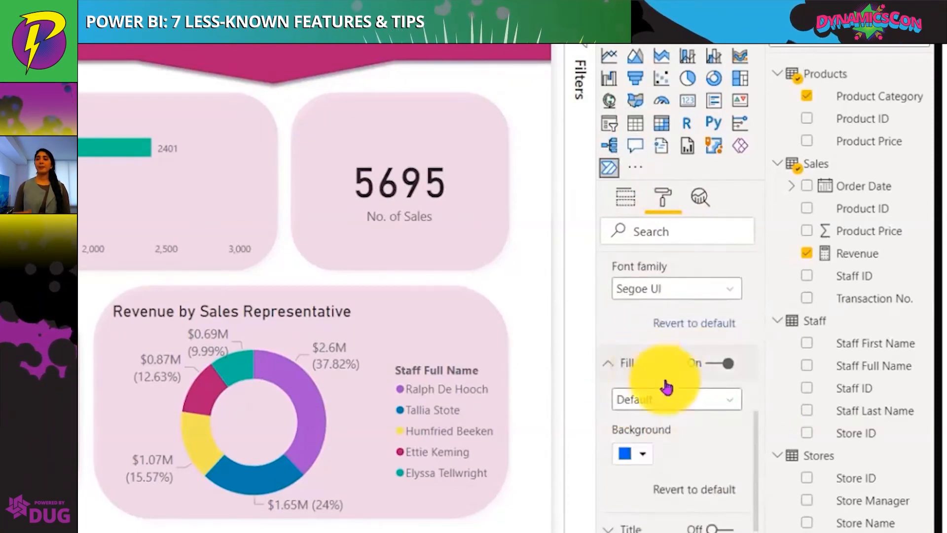
pyautogui.click(637, 453)
pyautogui.click(723, 272)
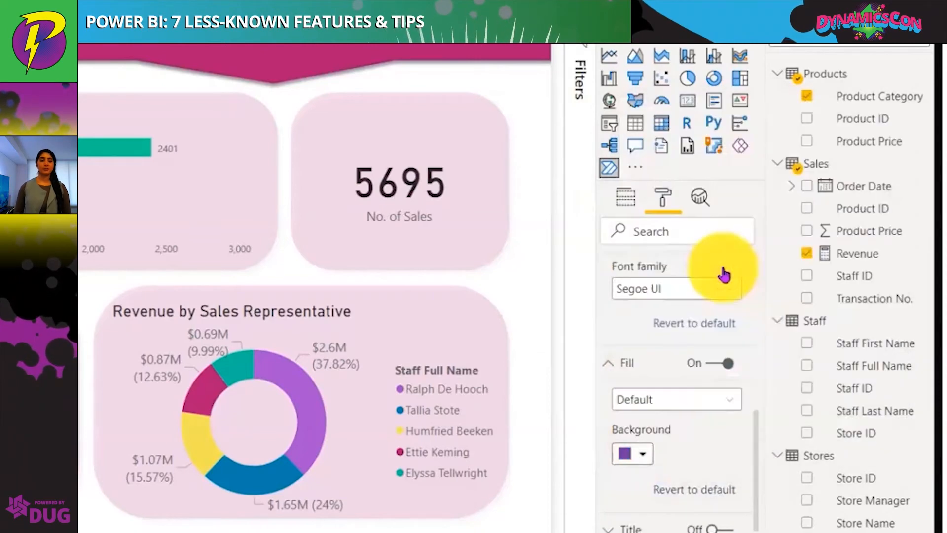
pyautogui.scroll(-3, 691, 463)
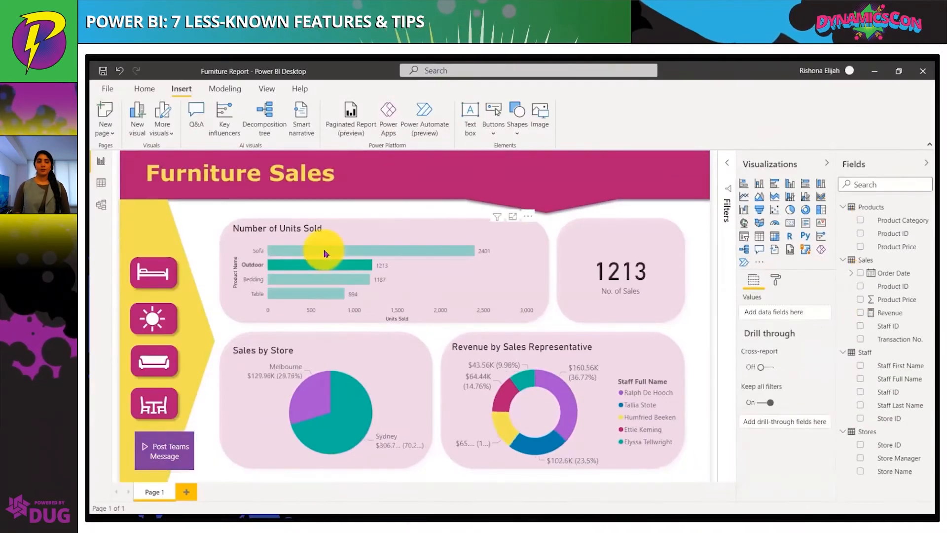
# Filter the report to Sofa and trigger the flow with the Post Teams Message button
pyautogui.click(325, 252)
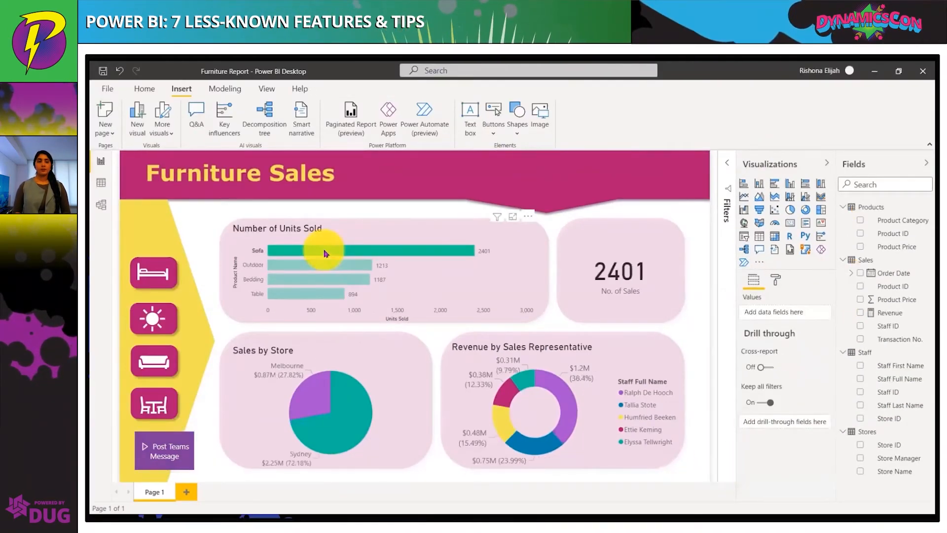
pyautogui.click(185, 450)
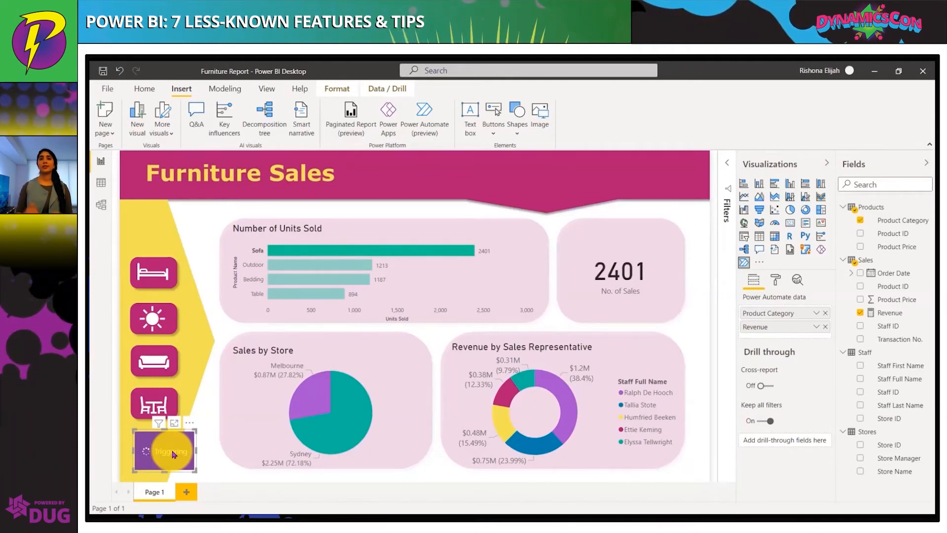
pyautogui.moveTo(609, 273)
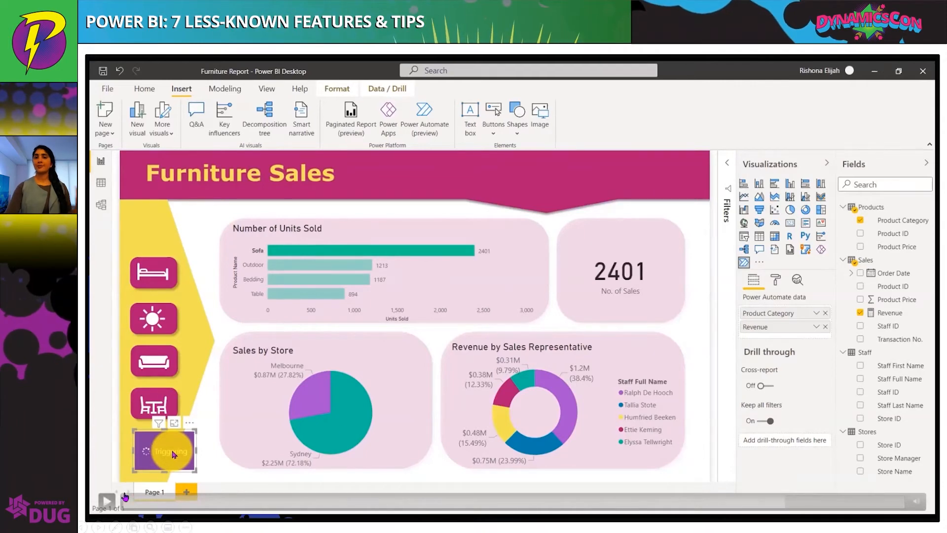
pyautogui.click(107, 502)
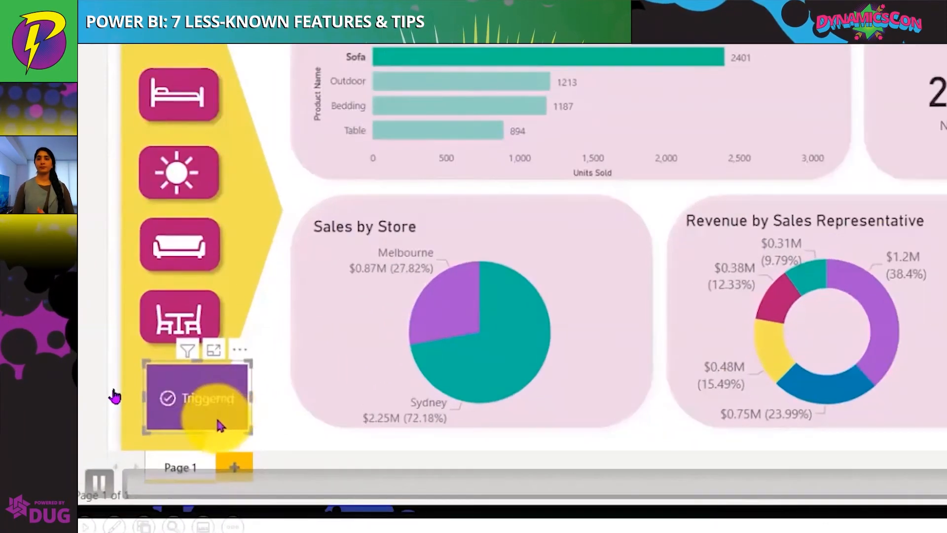